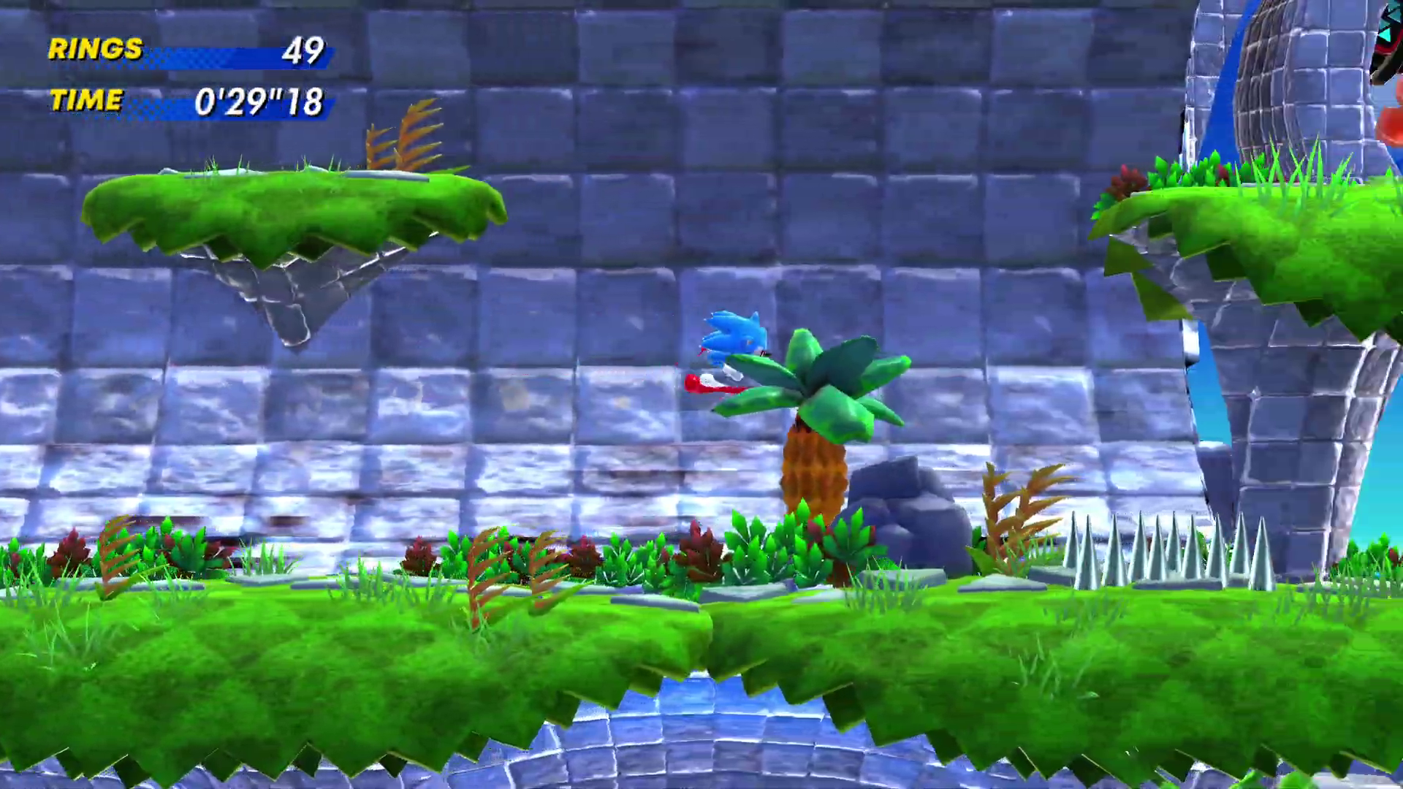
key(Right)
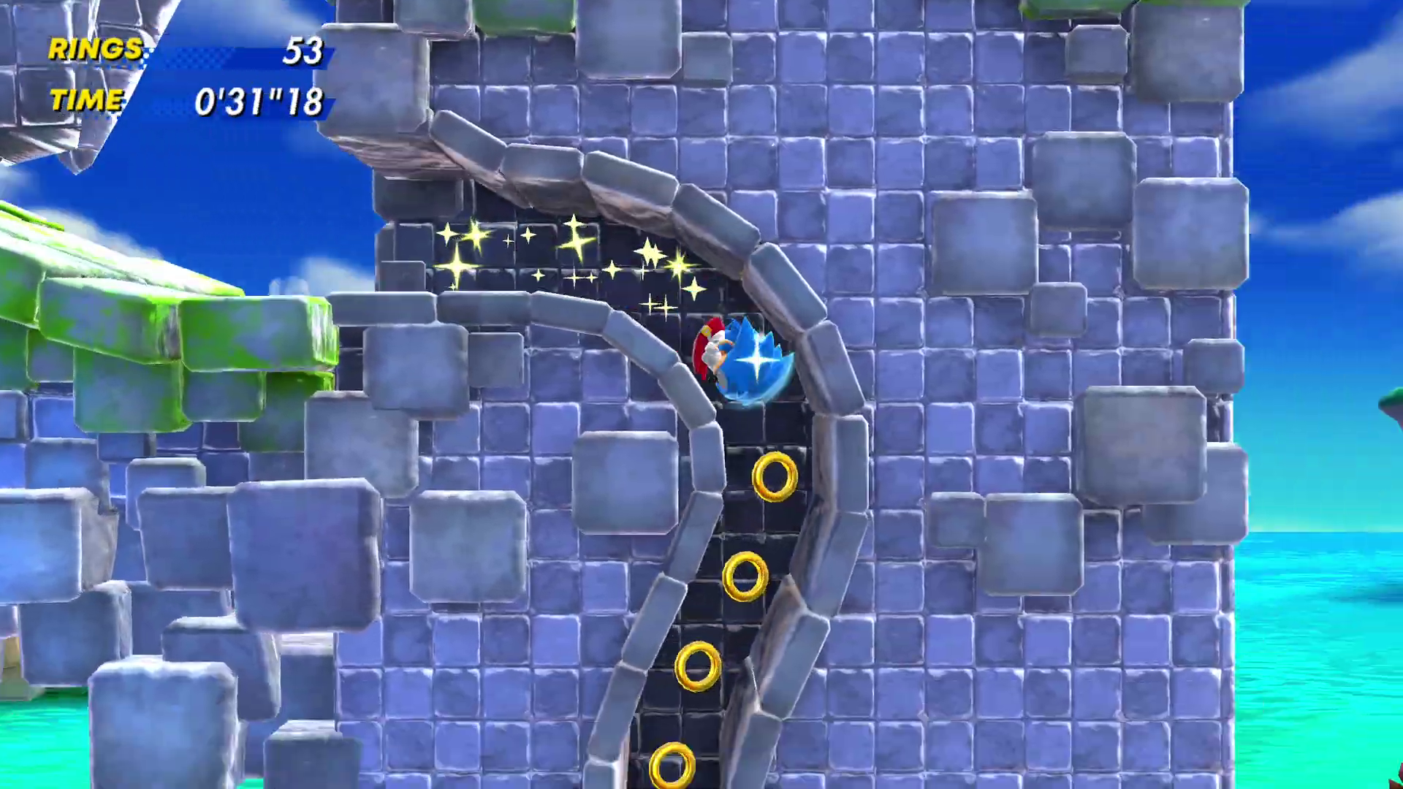
key(Right)
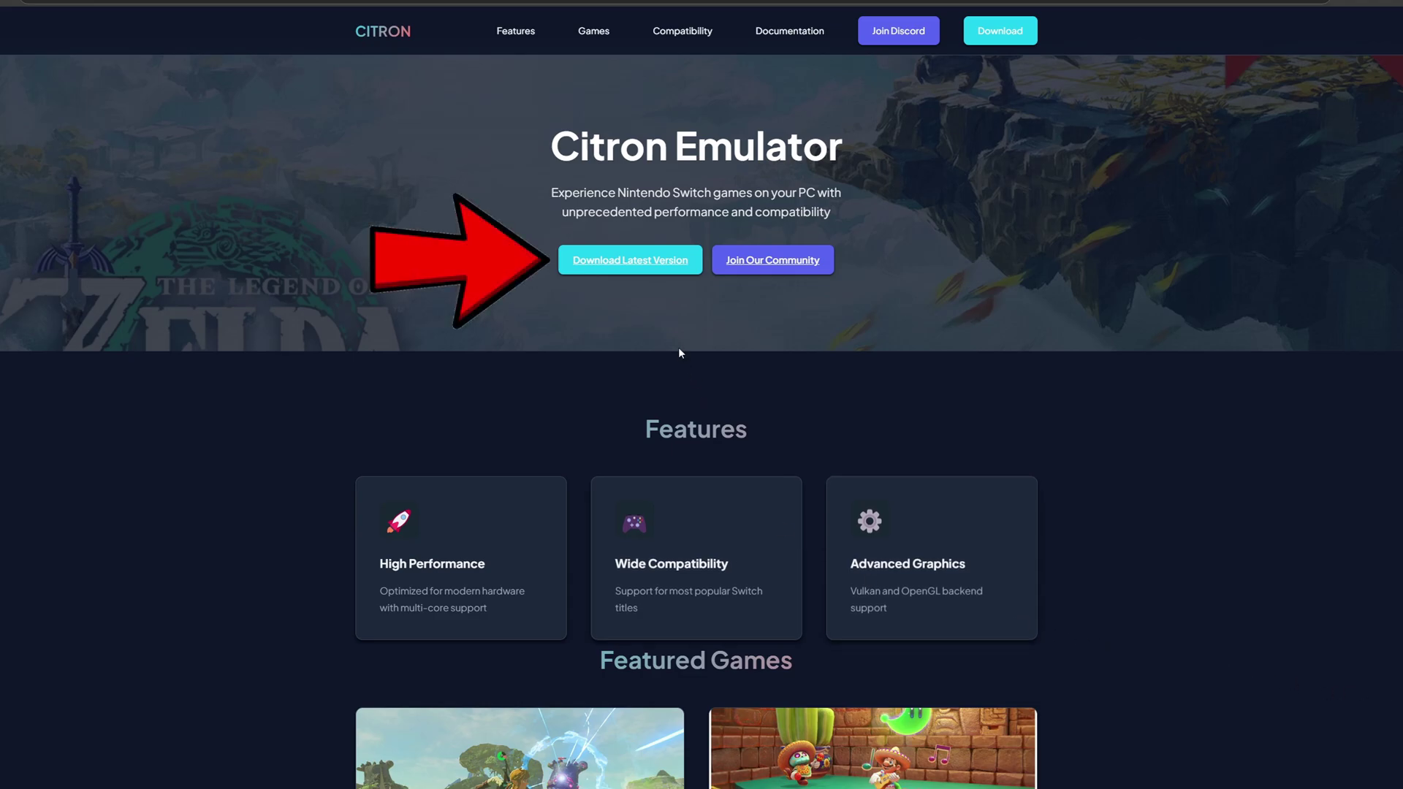
Step: Download Citron-Windows-Canary-Refresh_0.4.zip from the Citron Canary Refresh Version 0.4 release, starting from the Citron Emulator website
click(643, 261)
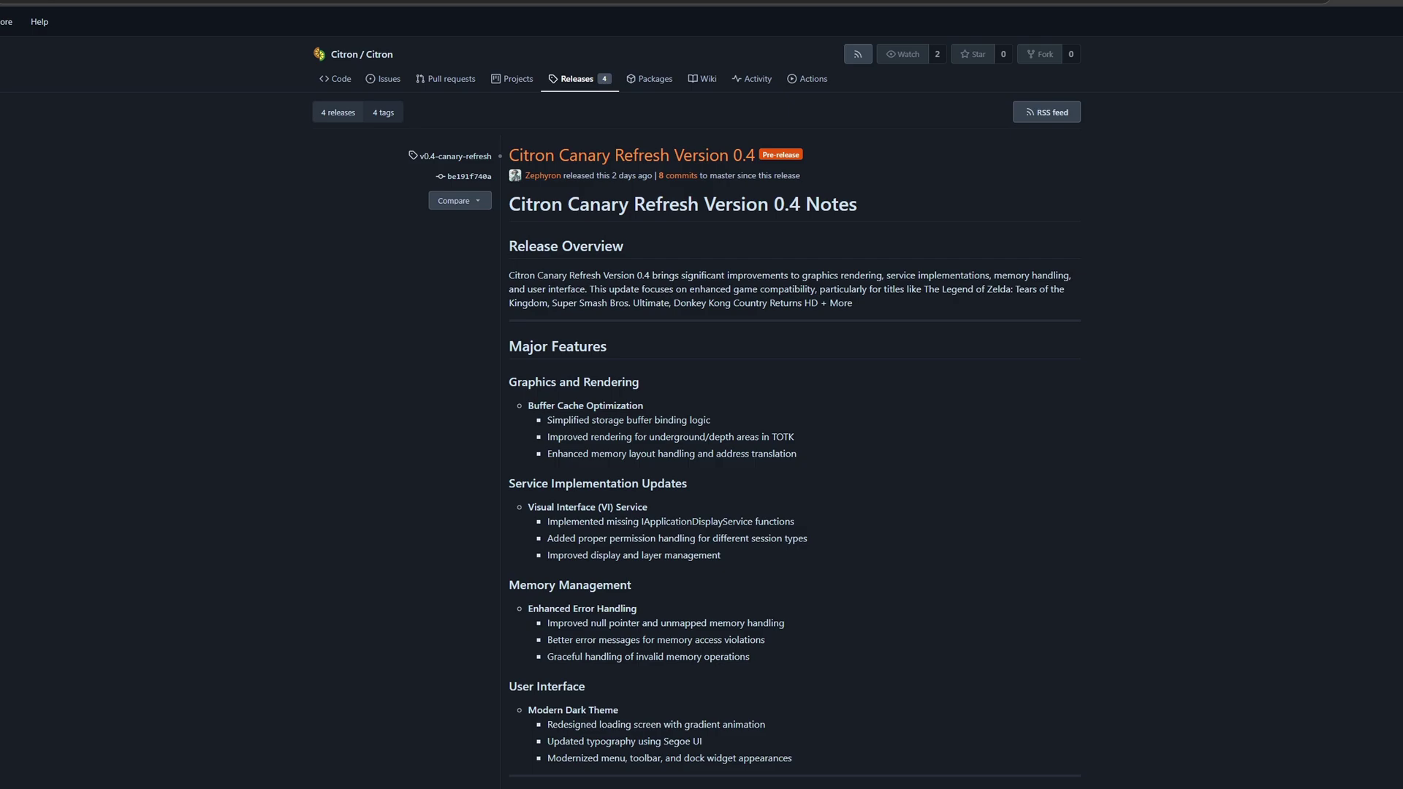
scroll(794, 439, down, 15)
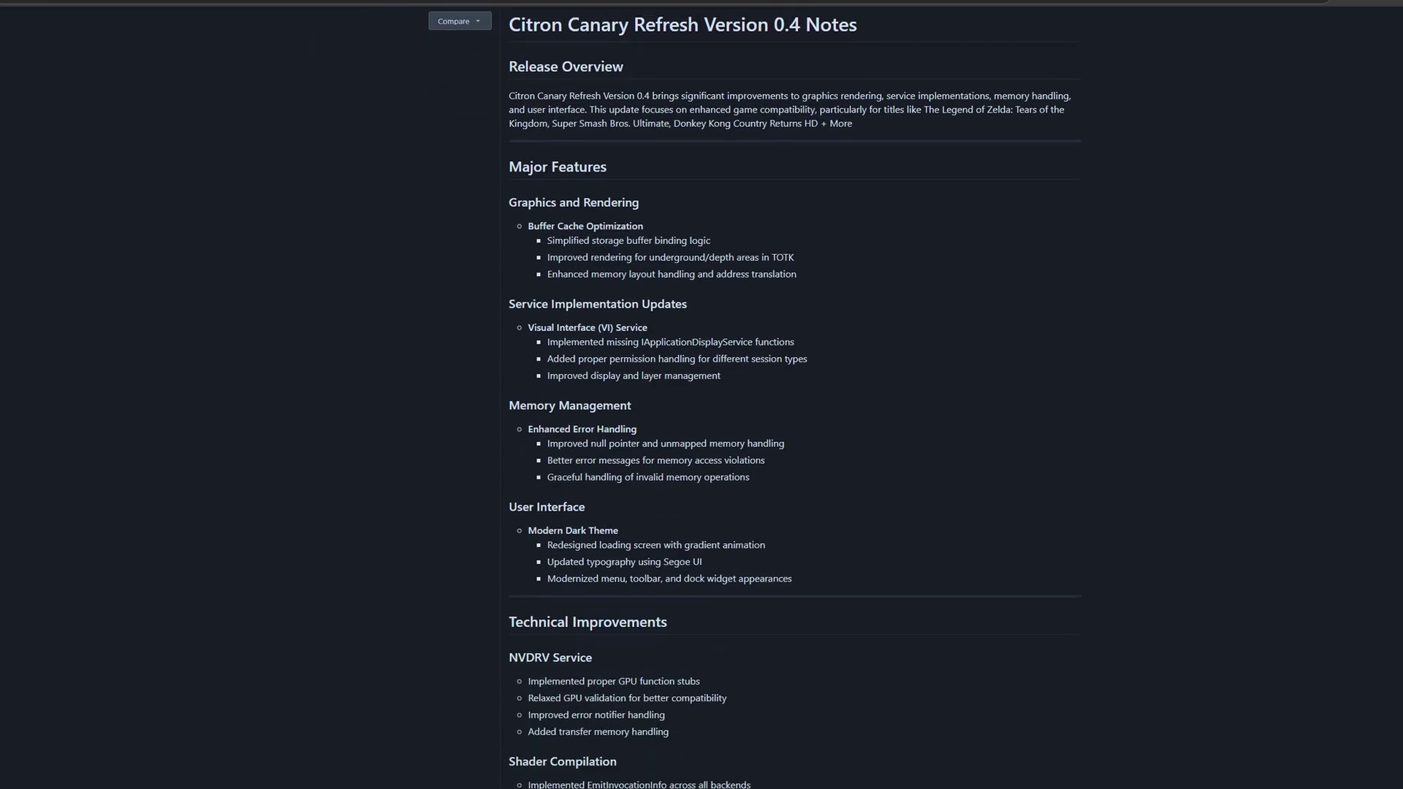
scroll(743, 398, down, 2)
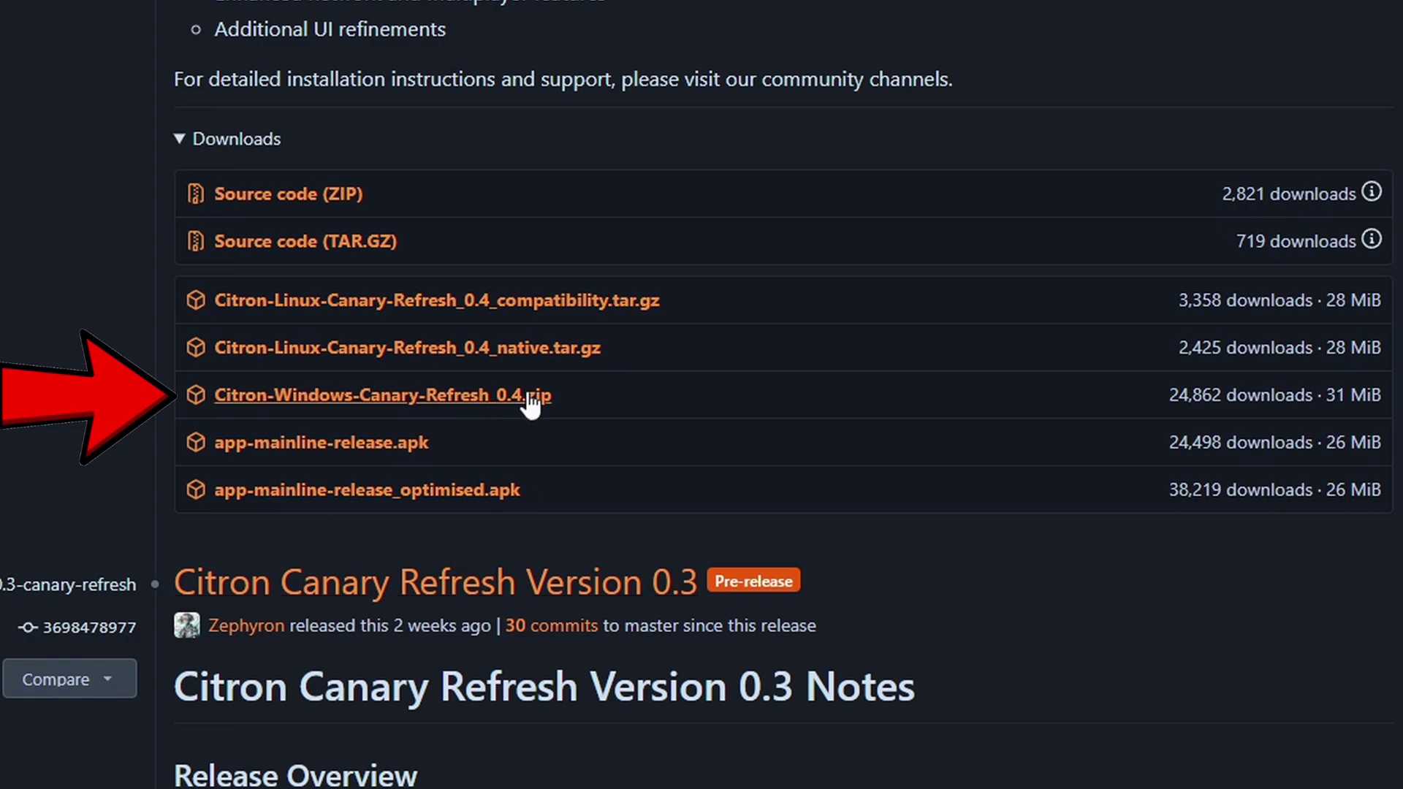
click(540, 405)
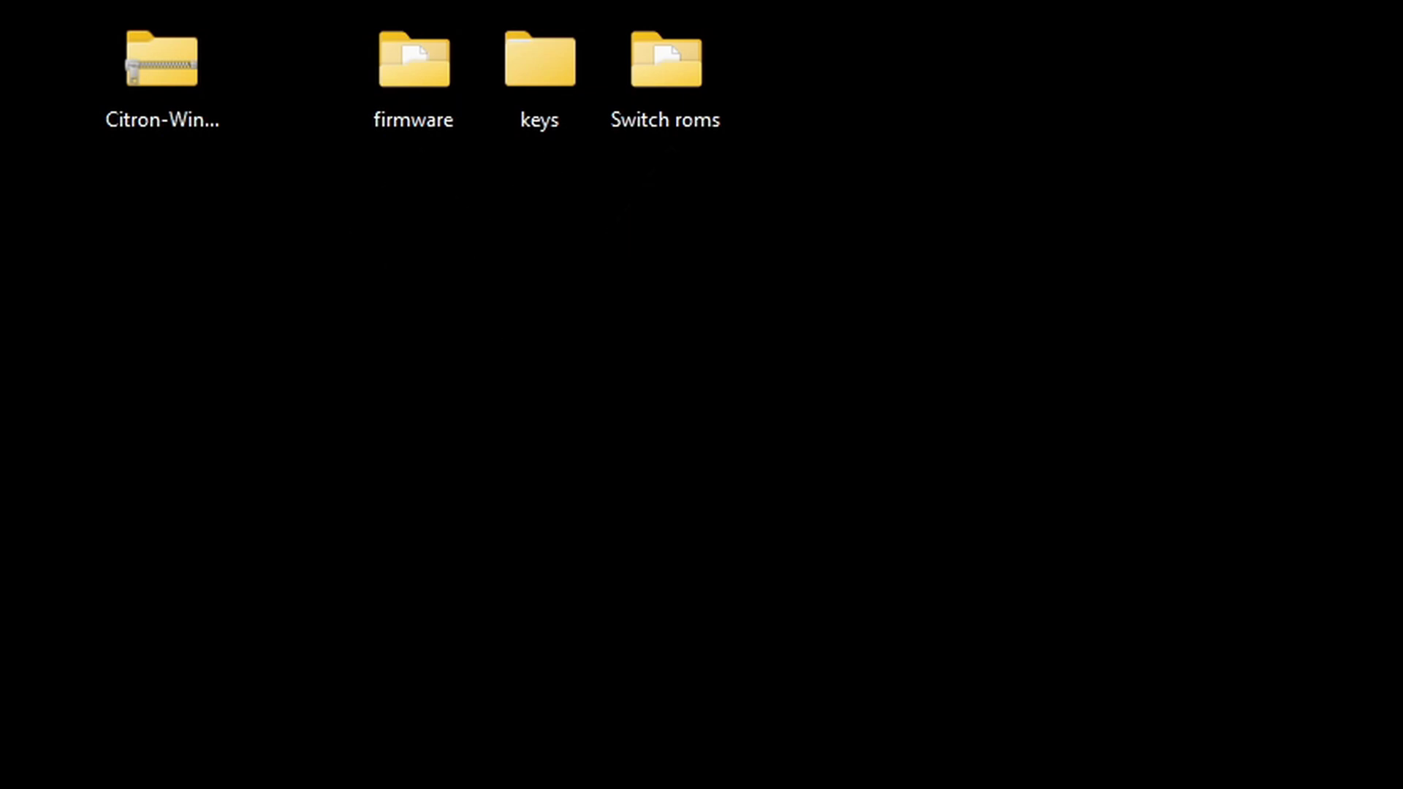
Step: Extract the Citron archive on the desktop into its own Citron-Windows-Canary-Refresh_0.4 folder with 7-Zip, and delete the zip
right_click(151, 68)
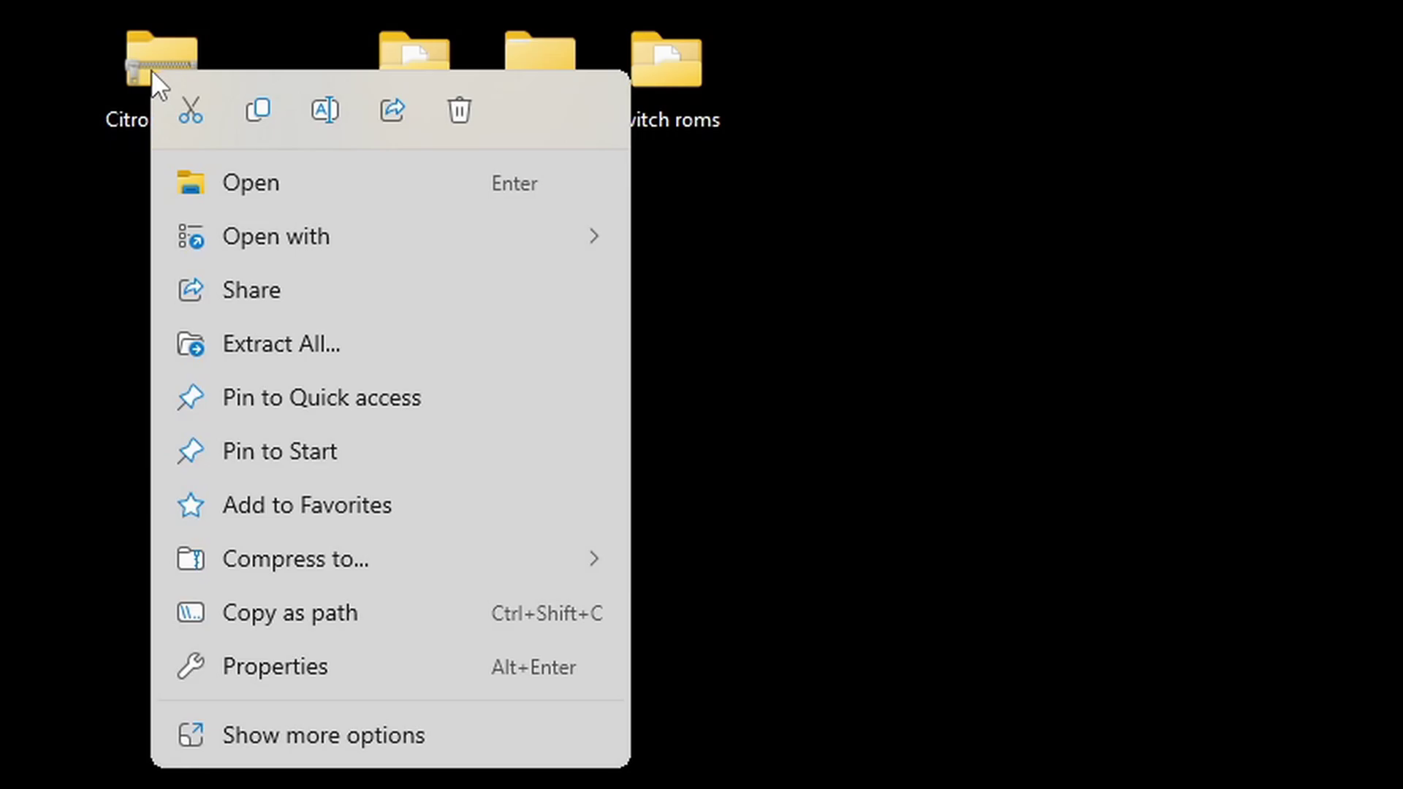
click(337, 742)
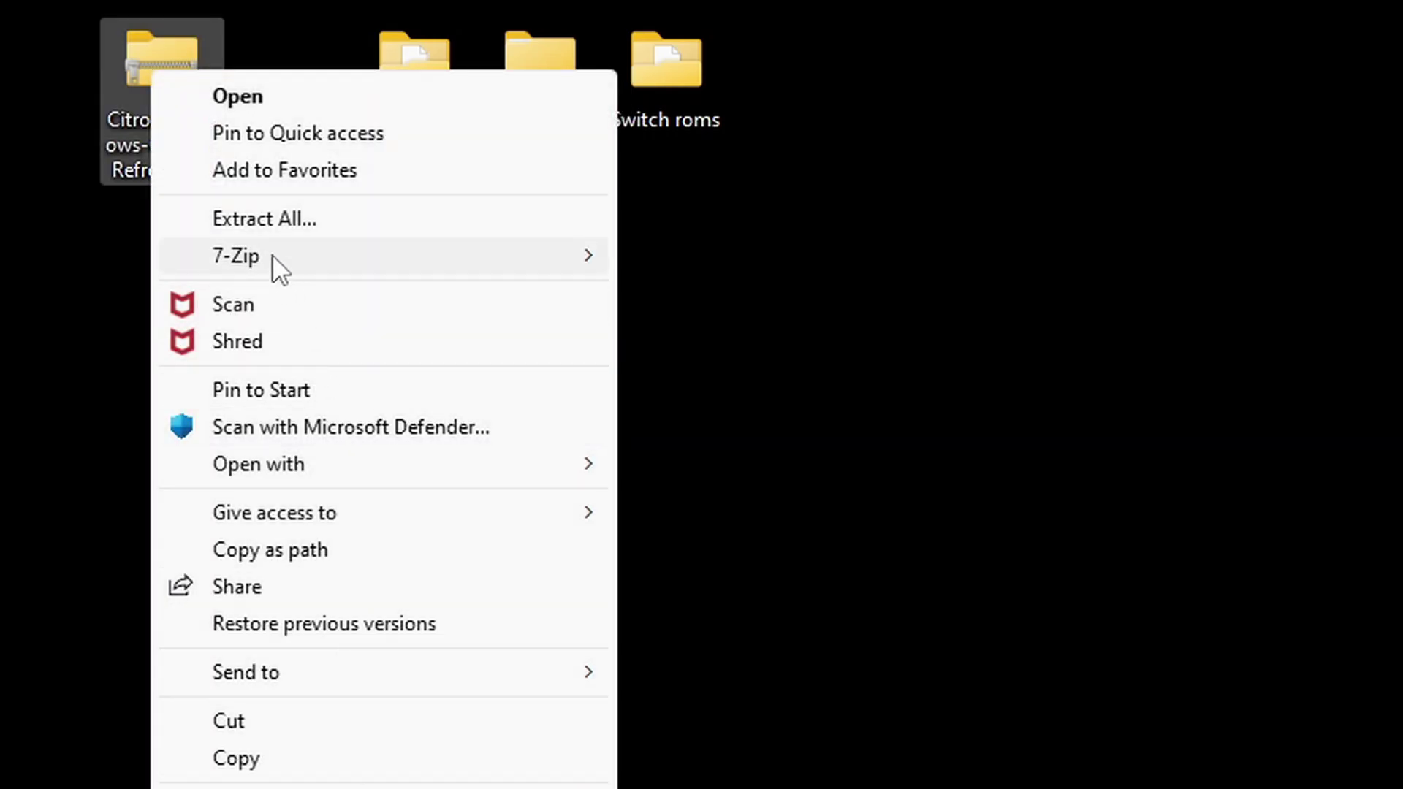
mouse_move(254, 256)
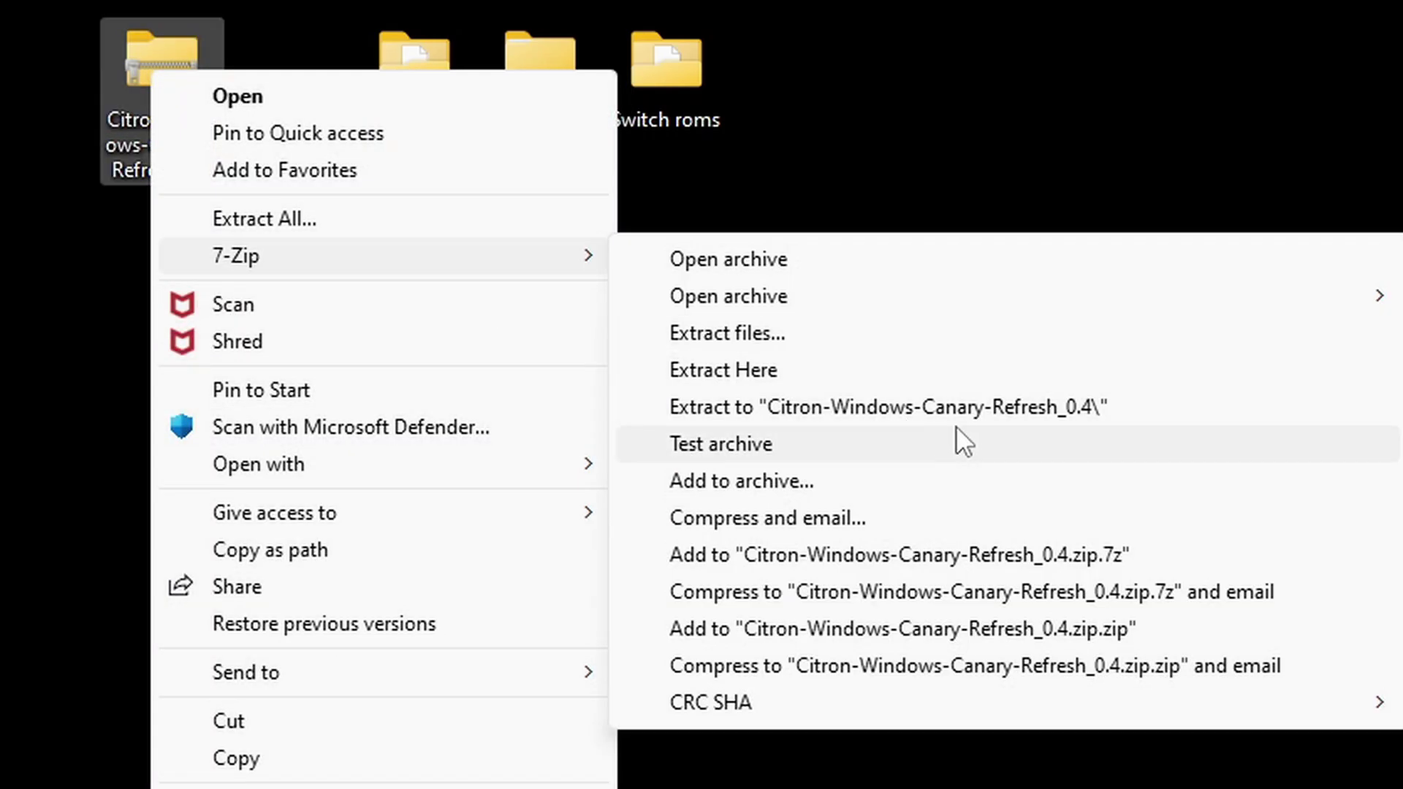
click(1069, 403)
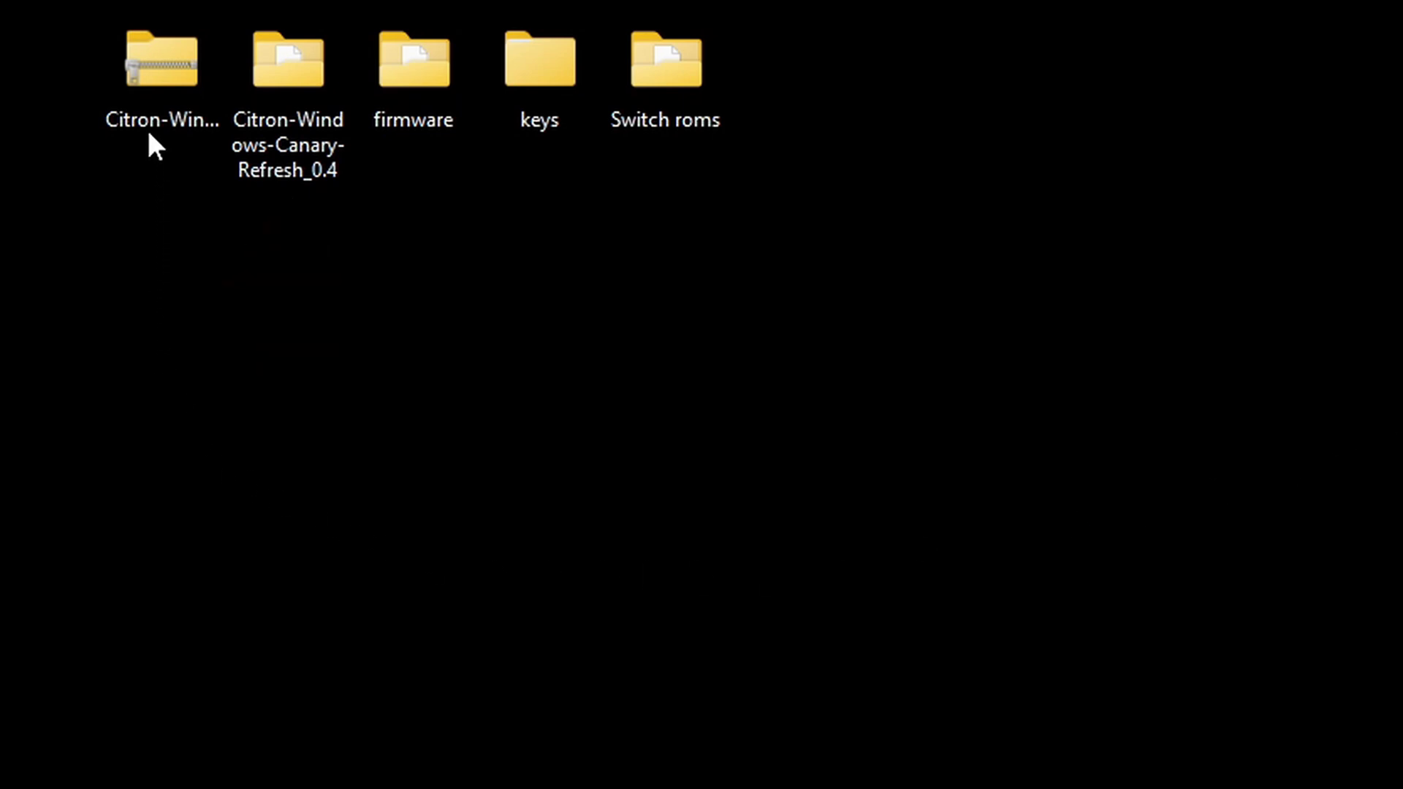
right_click(147, 80)
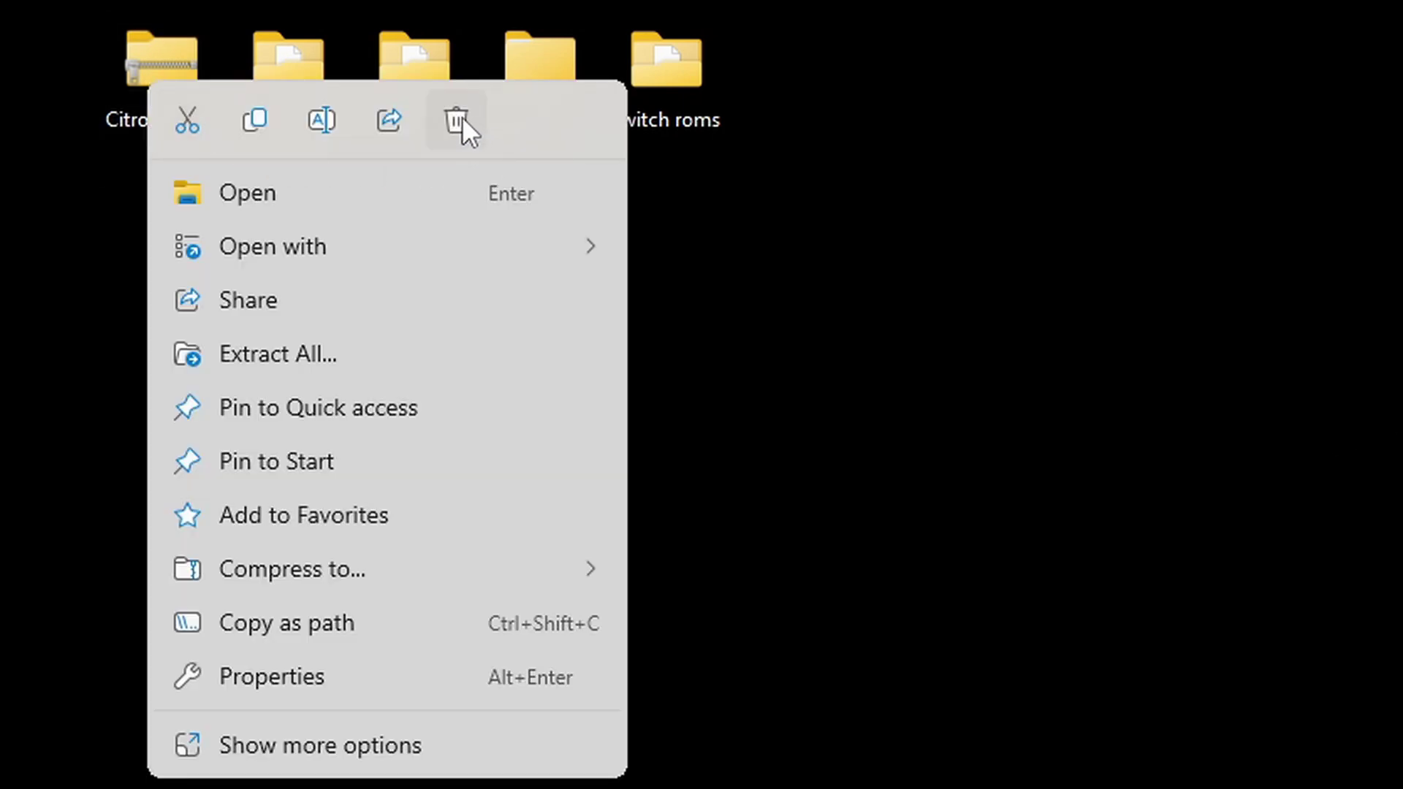
click(457, 119)
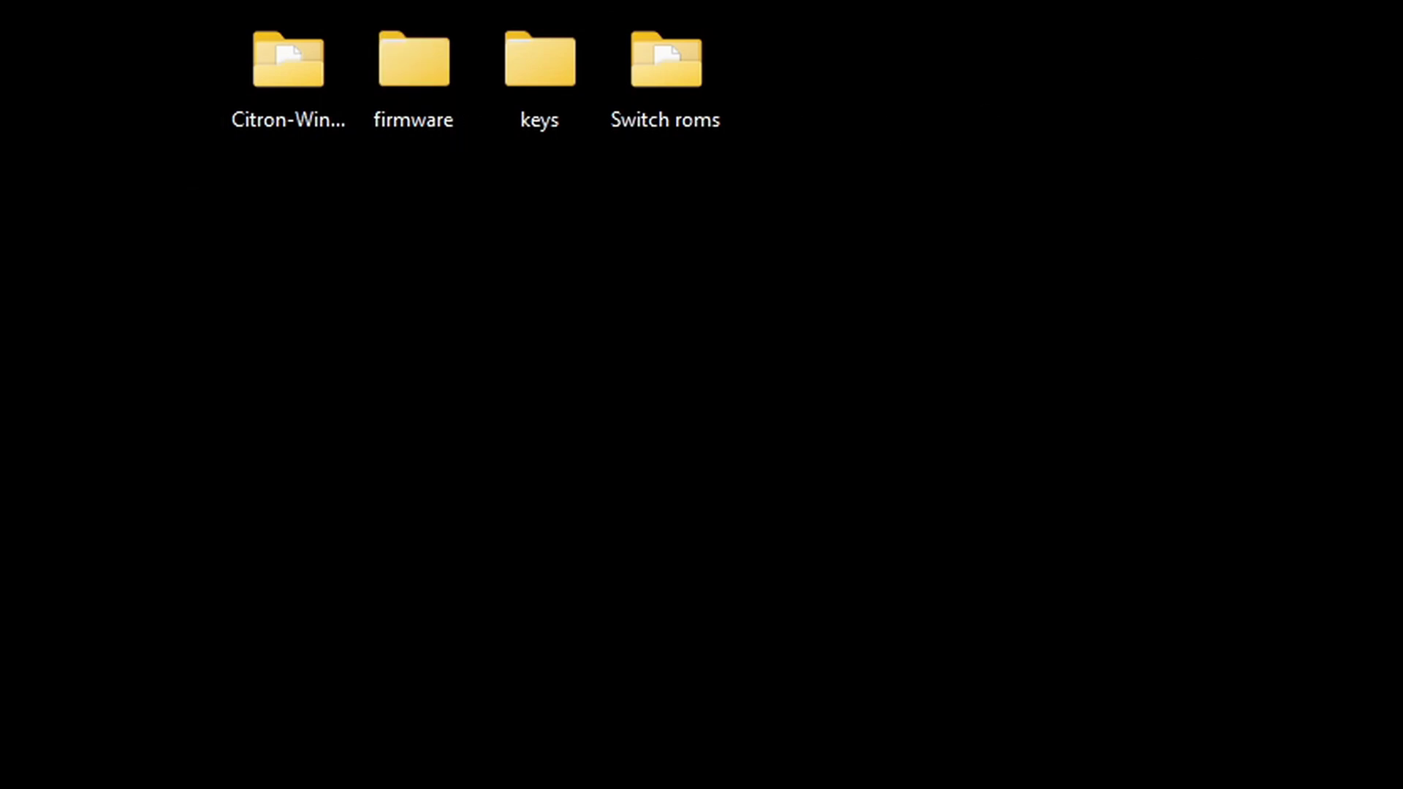
Step: Extract the Firmware.19.0.1 archive directly into the desktop's firmware folder with 7-Zip
double_click(439, 69)
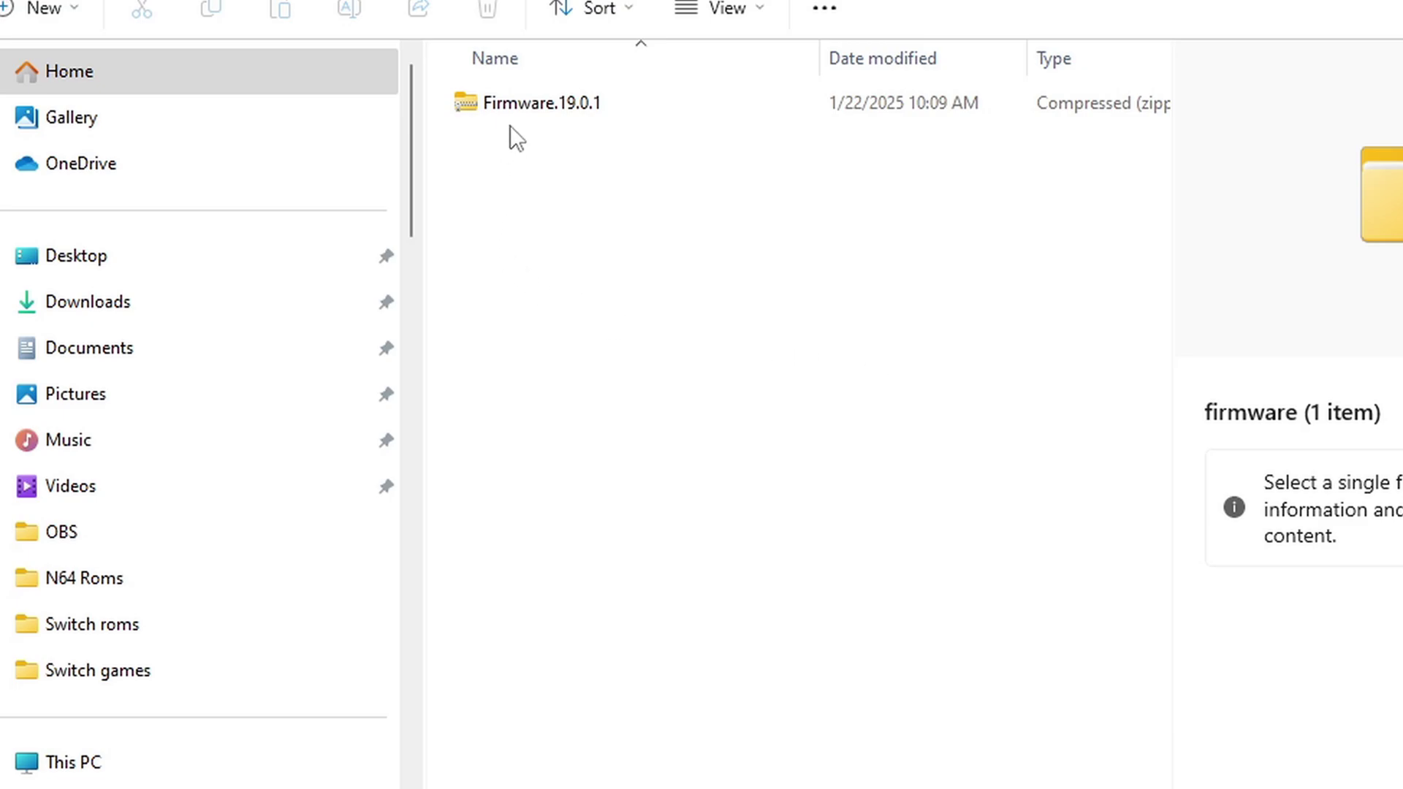
right_click(518, 101)
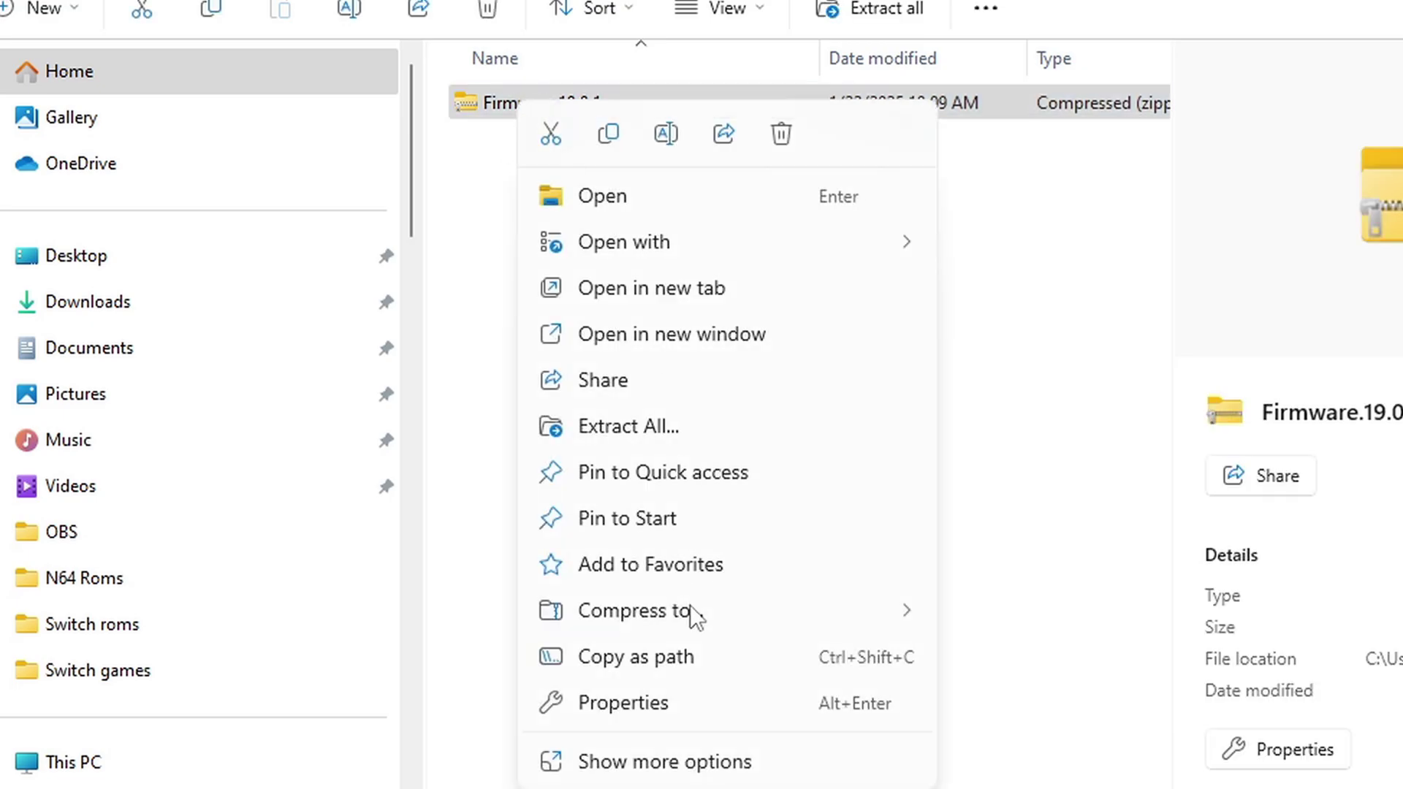
click(678, 761)
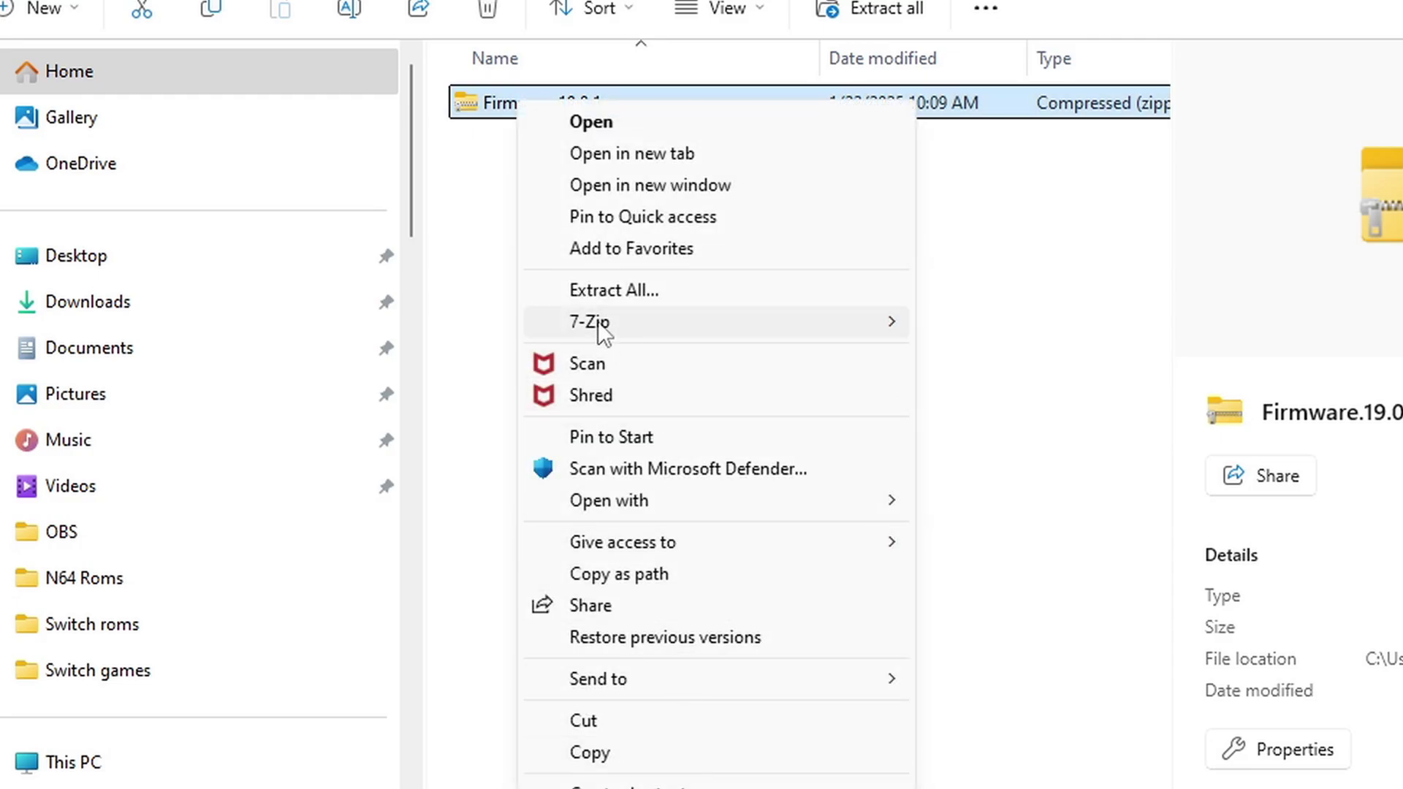
mouse_move(598, 321)
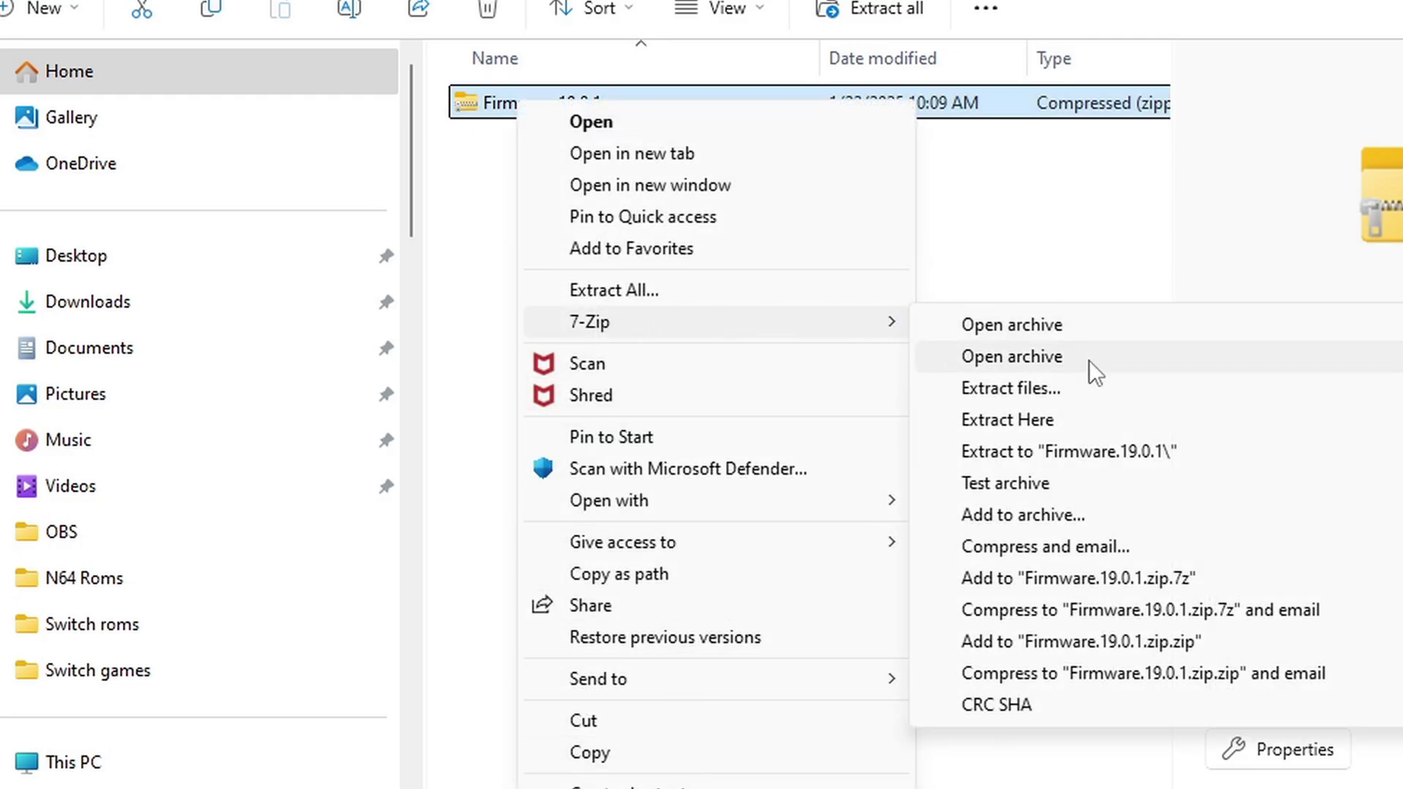
click(1058, 419)
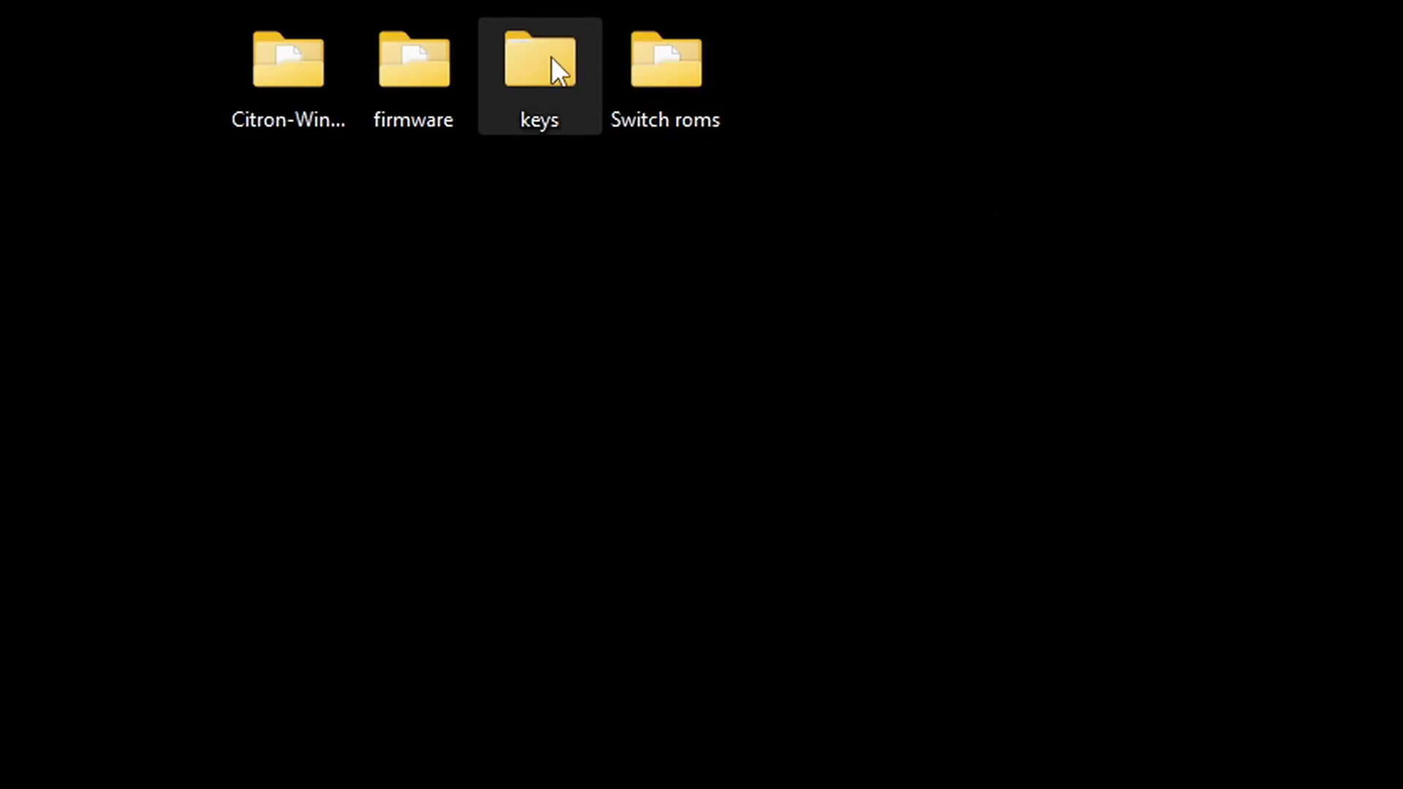
Step: Extract the Prodkeys.net_v19.0.0 archive directly into the desktop's keys folder with 7-Zip
double_click(552, 64)
click(377, 252)
right_click(390, 249)
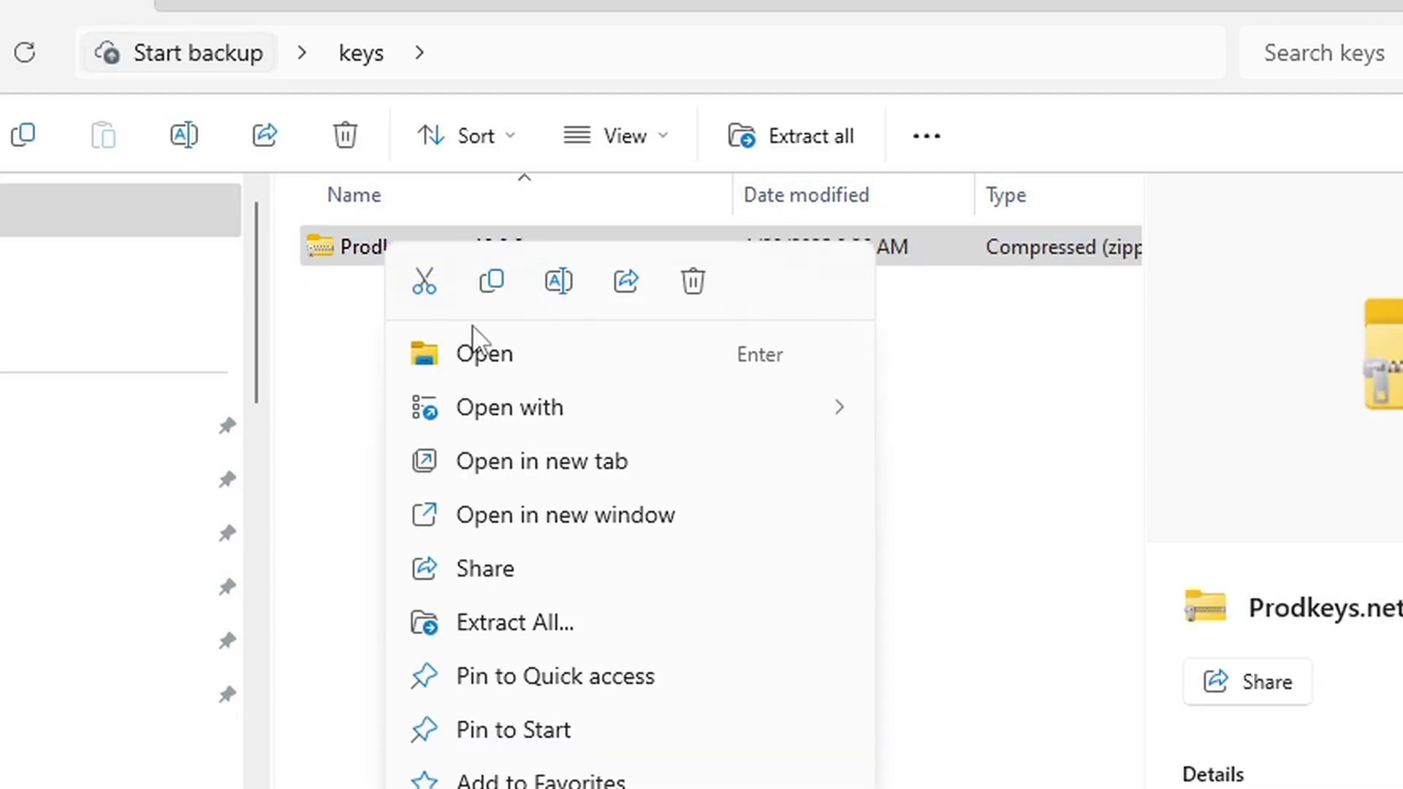
key(shift+F10)
mouse_move(810, 501)
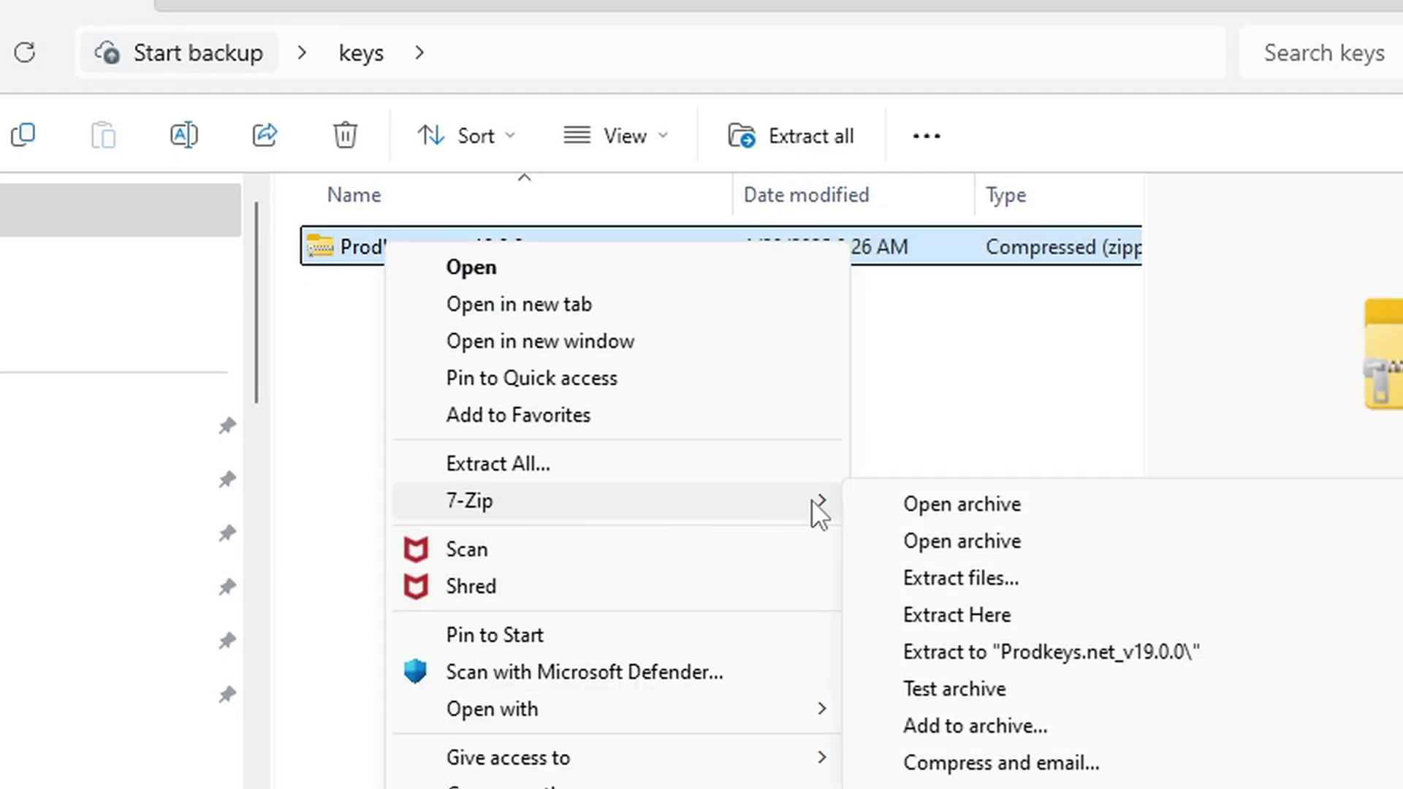
click(1008, 616)
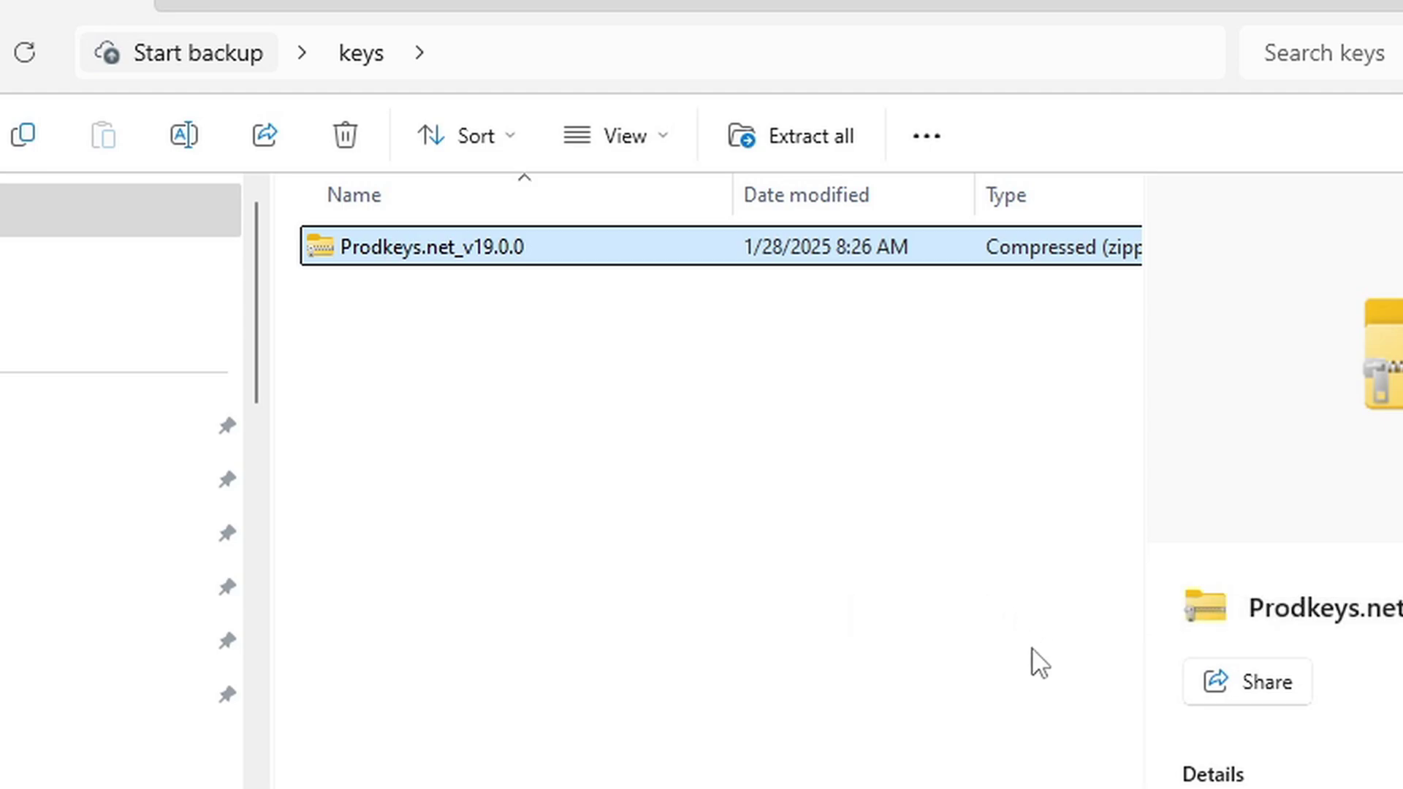
Step: Delete the Prodkeys.net_v19.0.0 zip archive and open the extracted folder of the same name
right_click(431, 303)
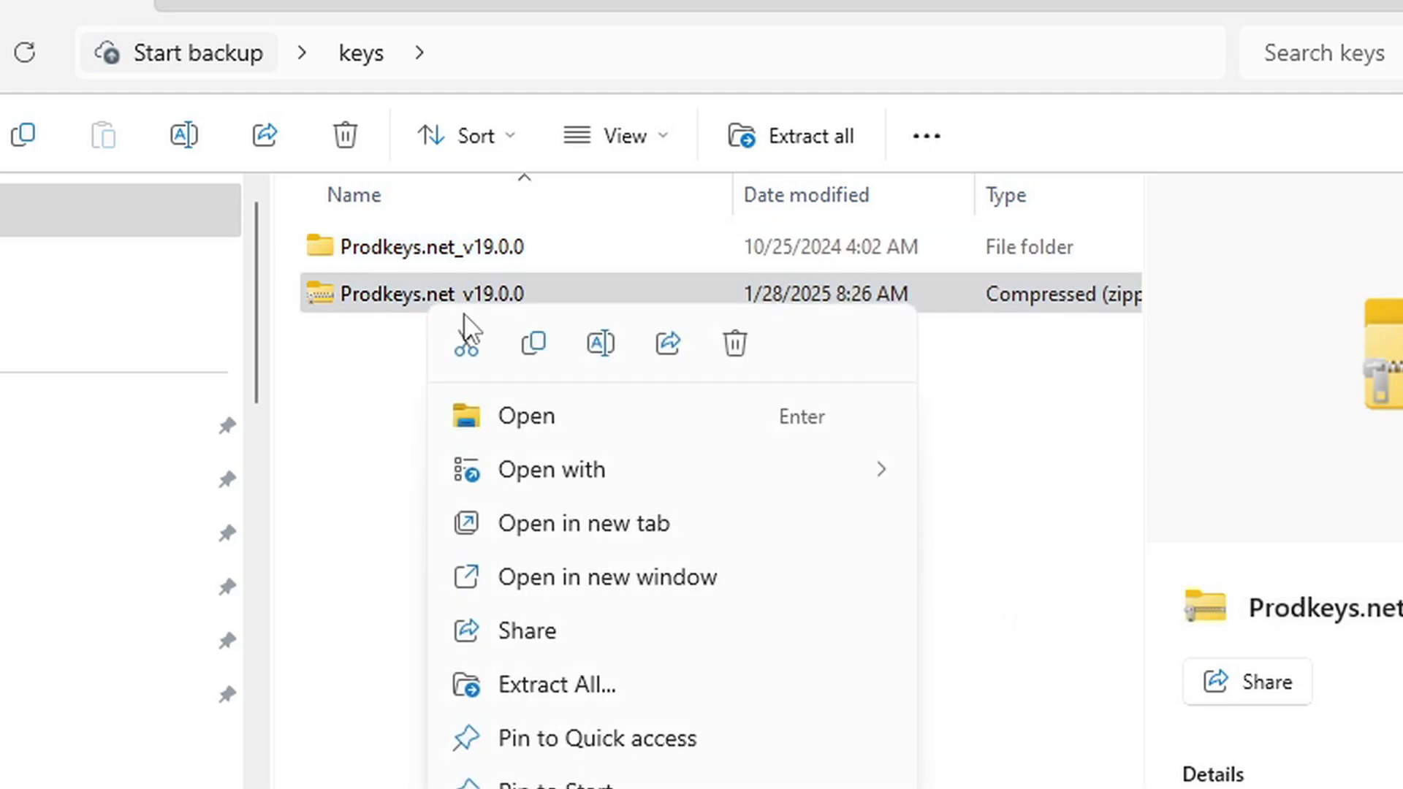
click(734, 344)
double_click(455, 247)
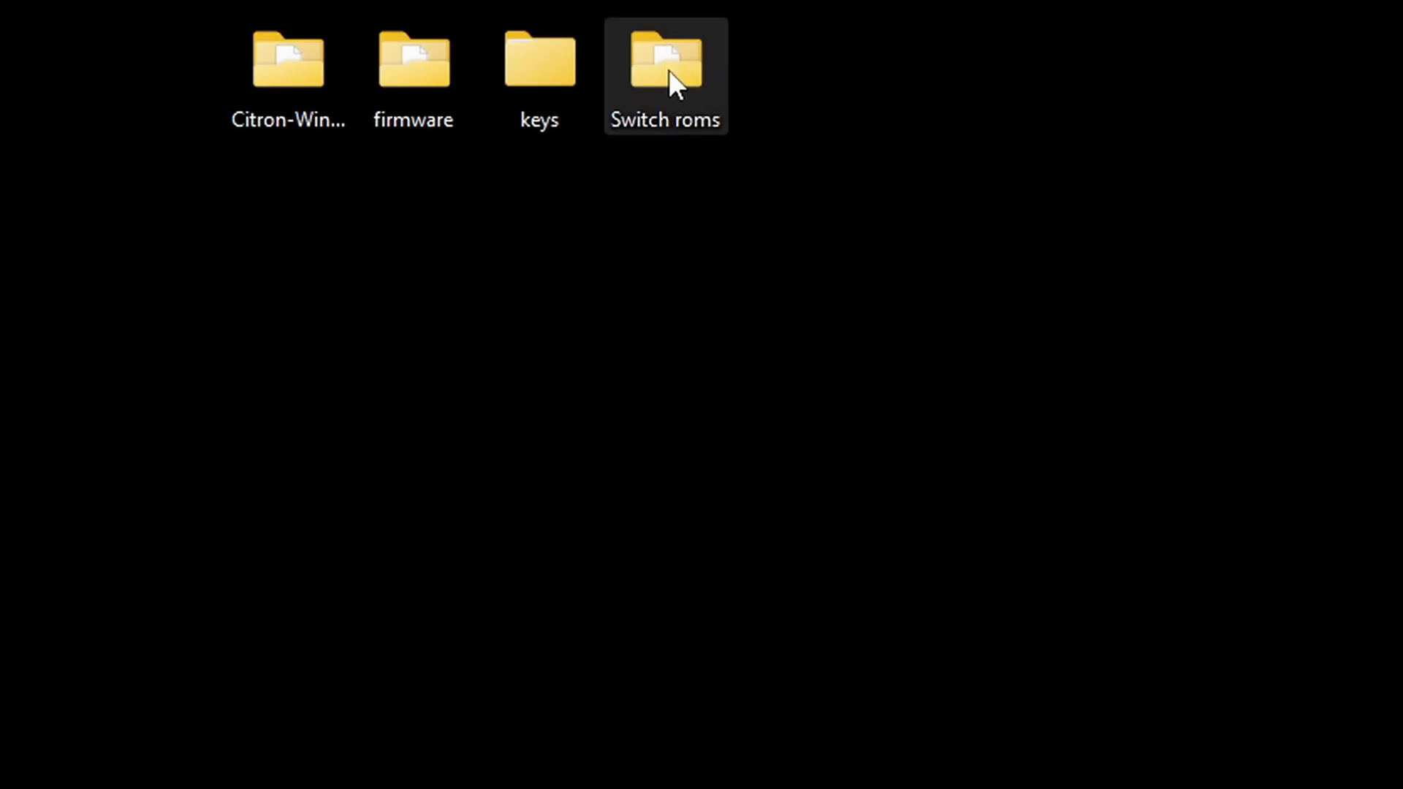
Step: Extract the SONIC SUPERSTARS game archive directly into the Switch roms folder with 7-Zip, and delete the archive
double_click(668, 71)
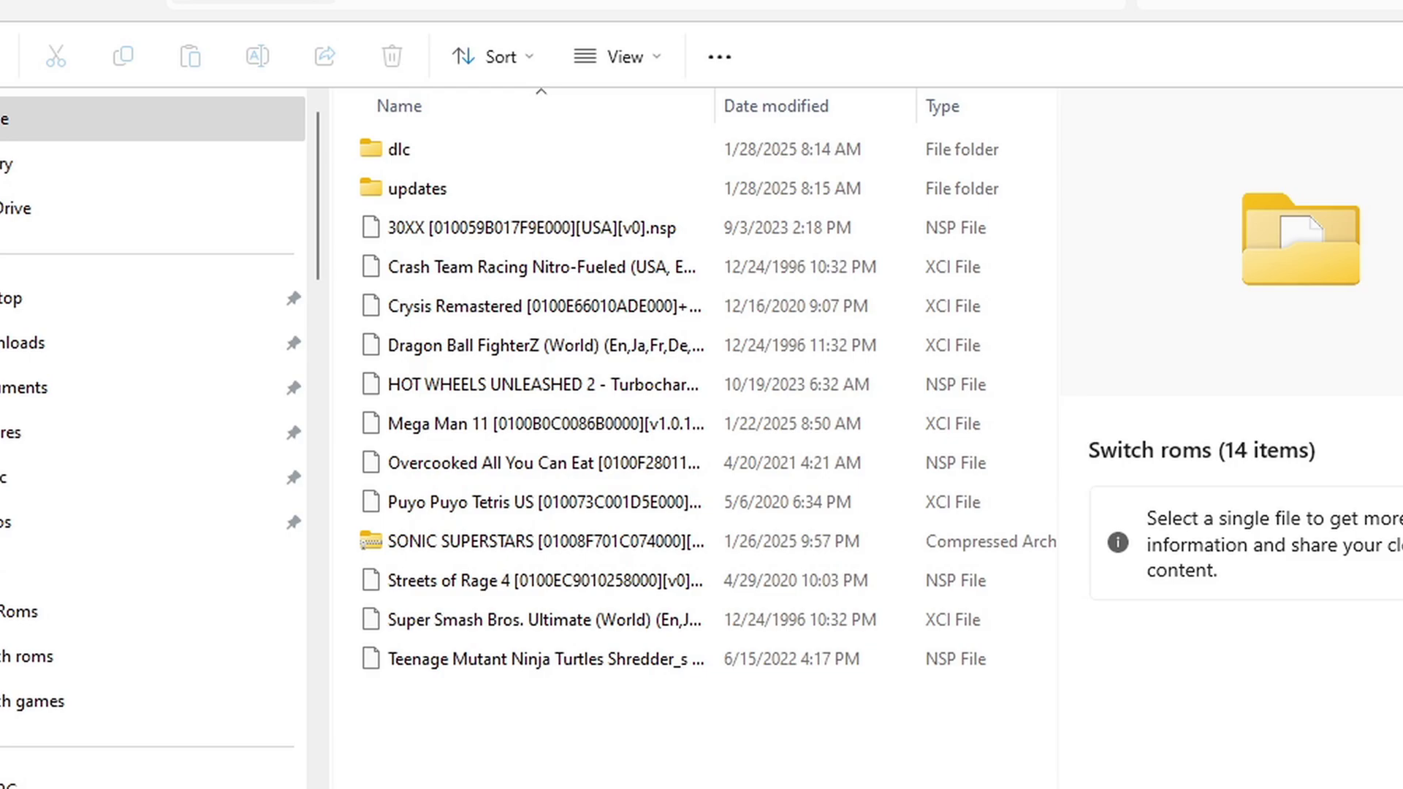
right_click(508, 544)
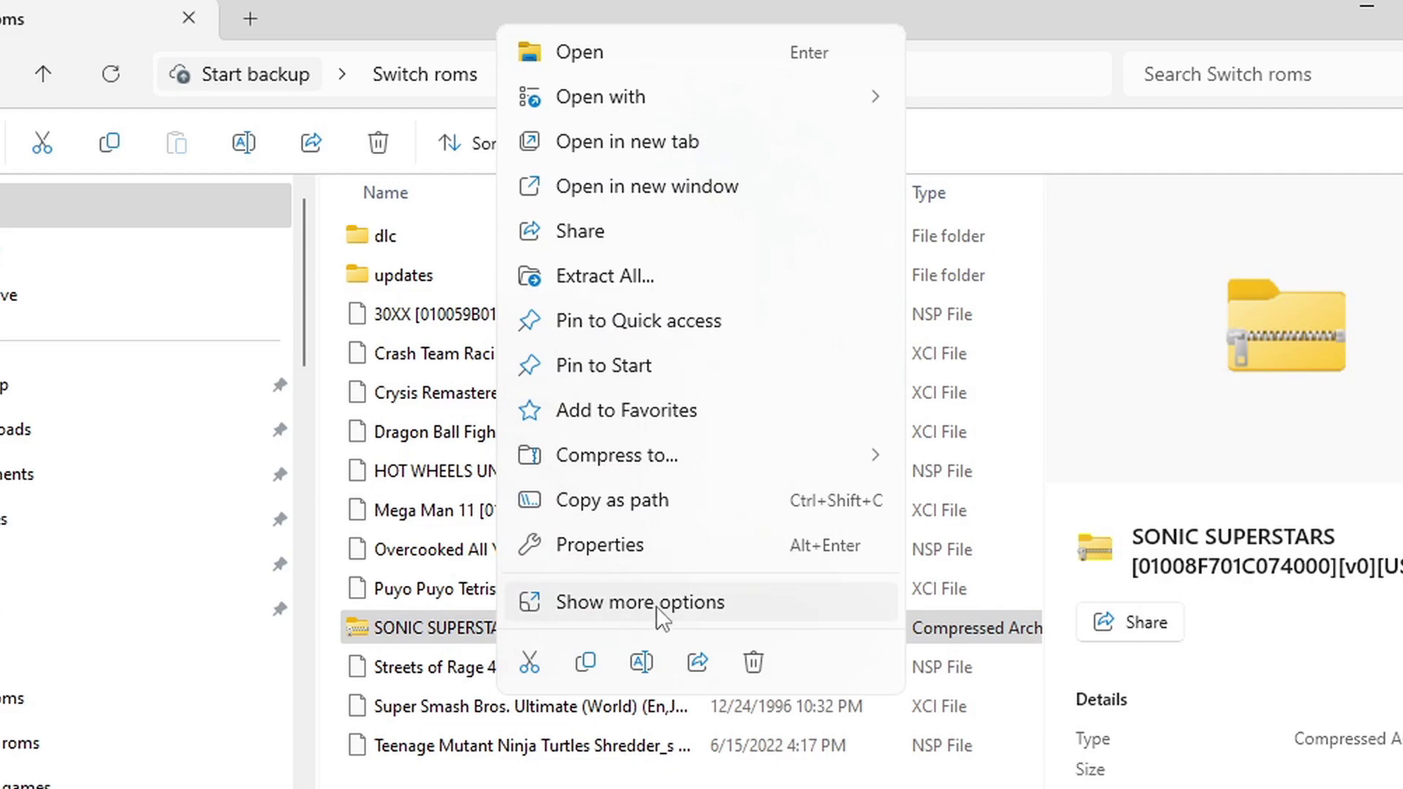
click(656, 608)
mouse_move(572, 50)
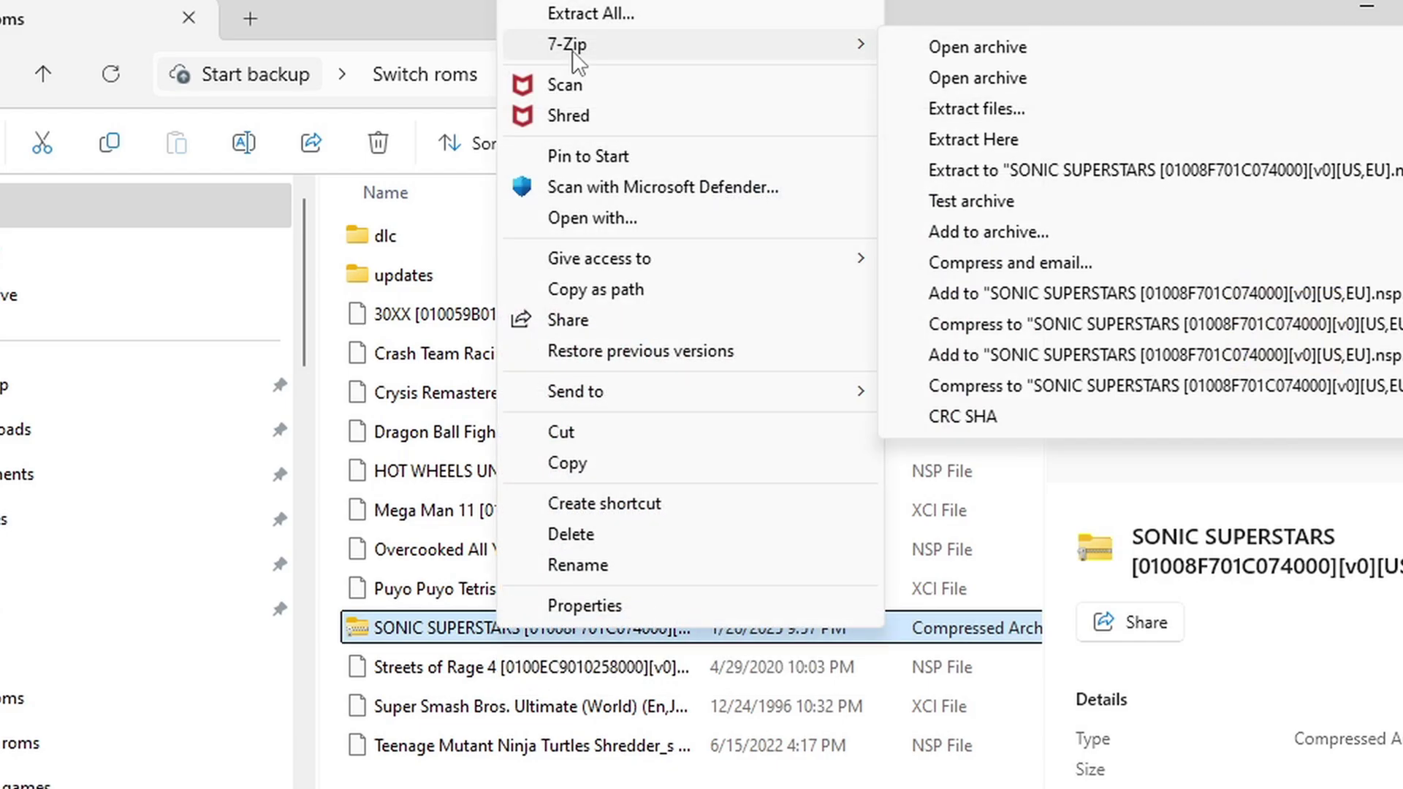
click(1021, 139)
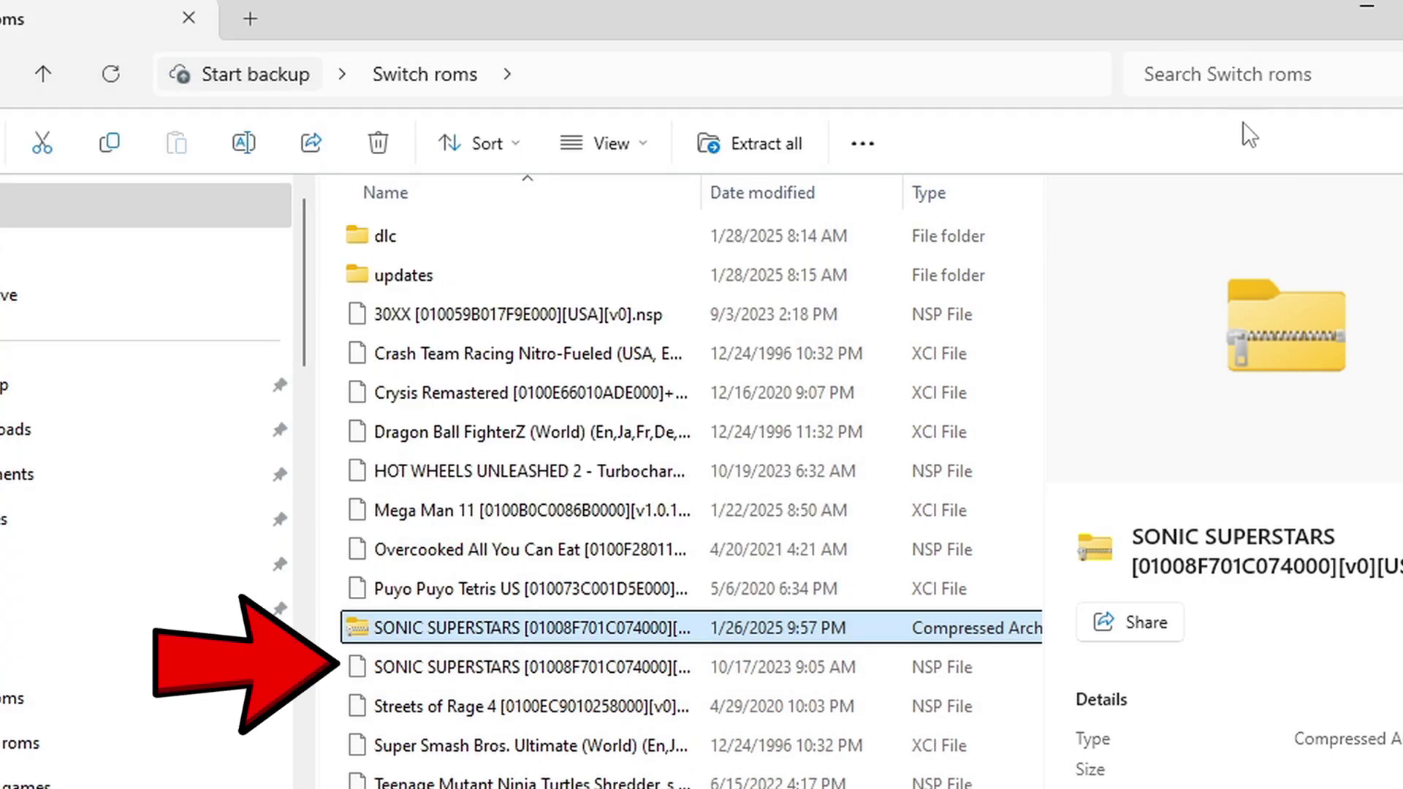
right_click(466, 630)
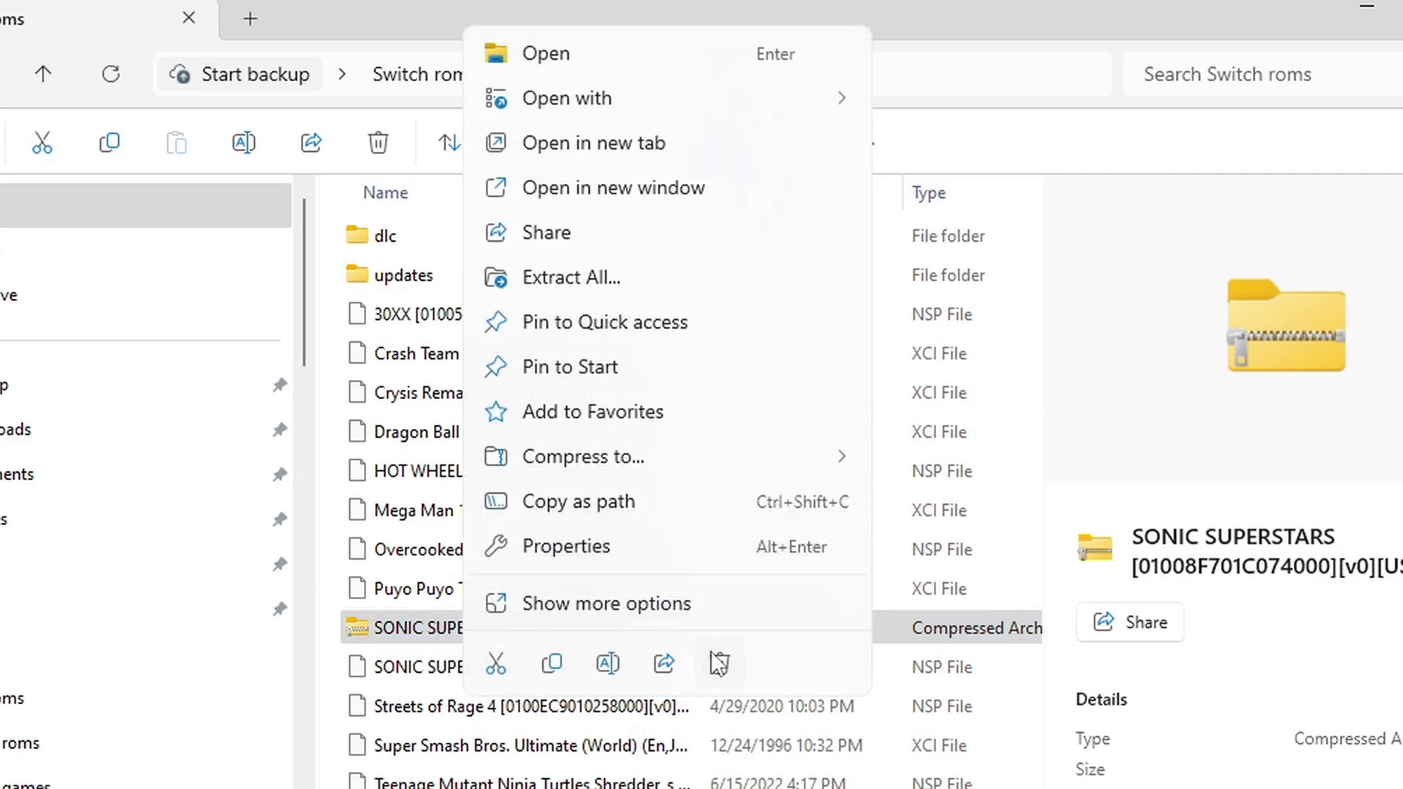
click(718, 664)
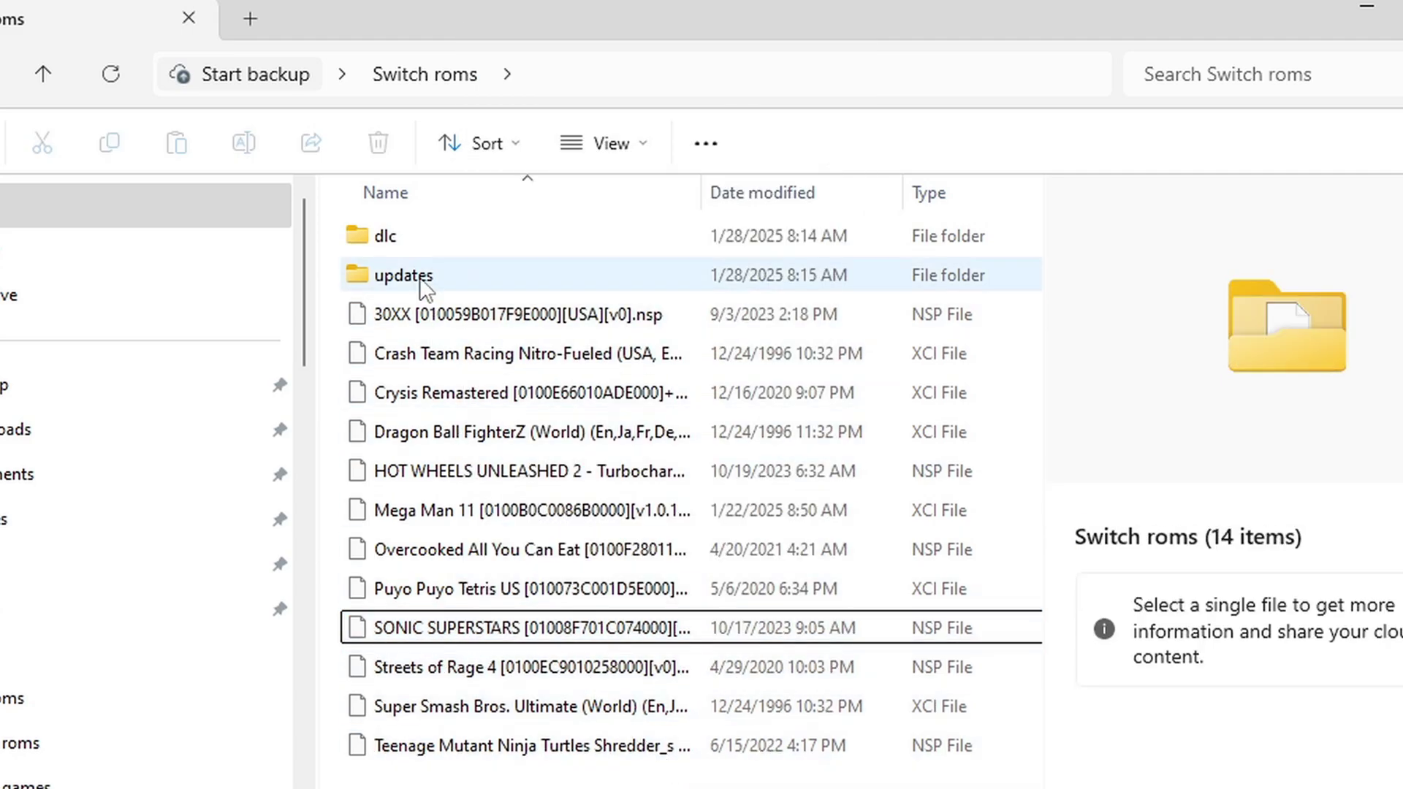
Step: Extract the Sonic Superstars [9DLC][JP,AS].nsp archive into its own subfolder of the dlc folder with 7-Zip, and delete the archive
double_click(398, 235)
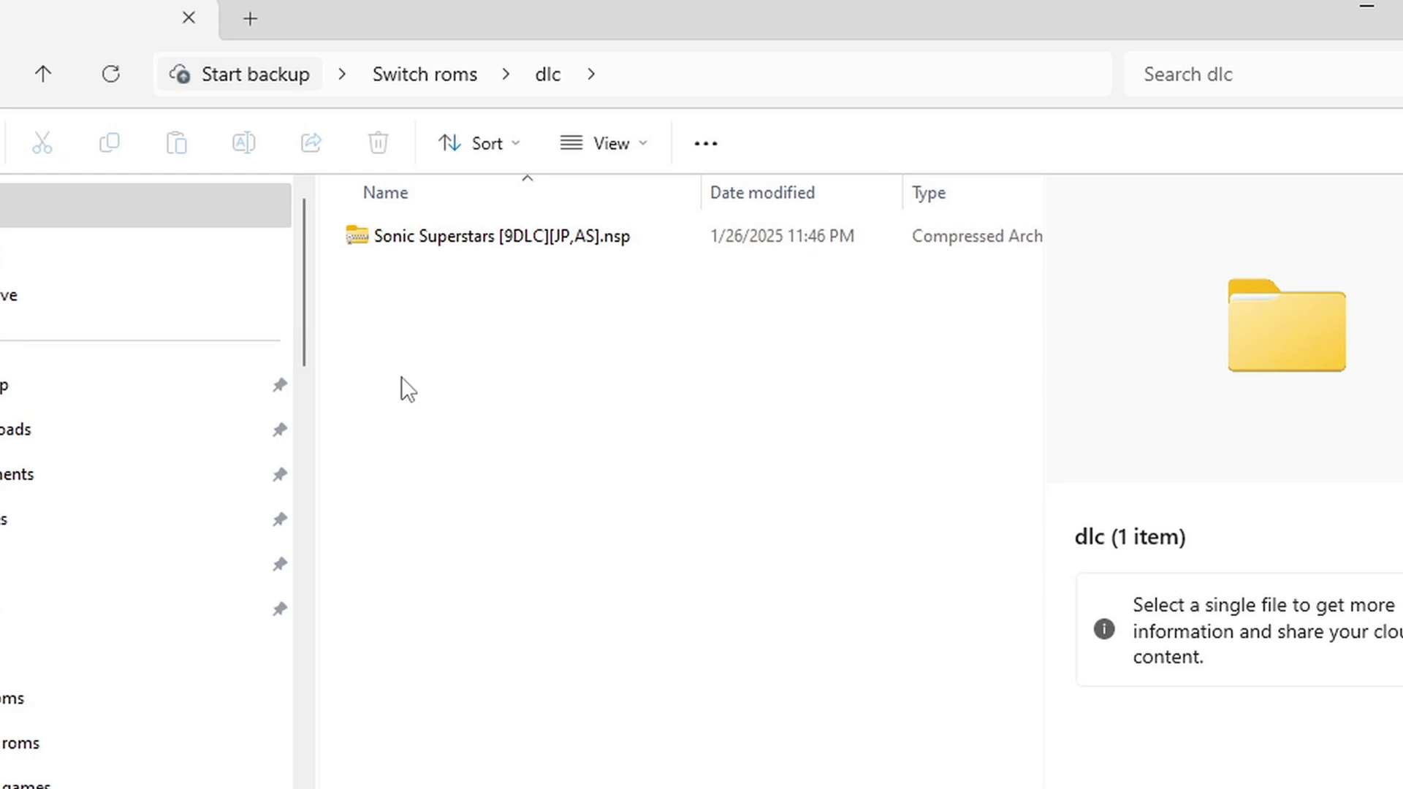
right_click(423, 235)
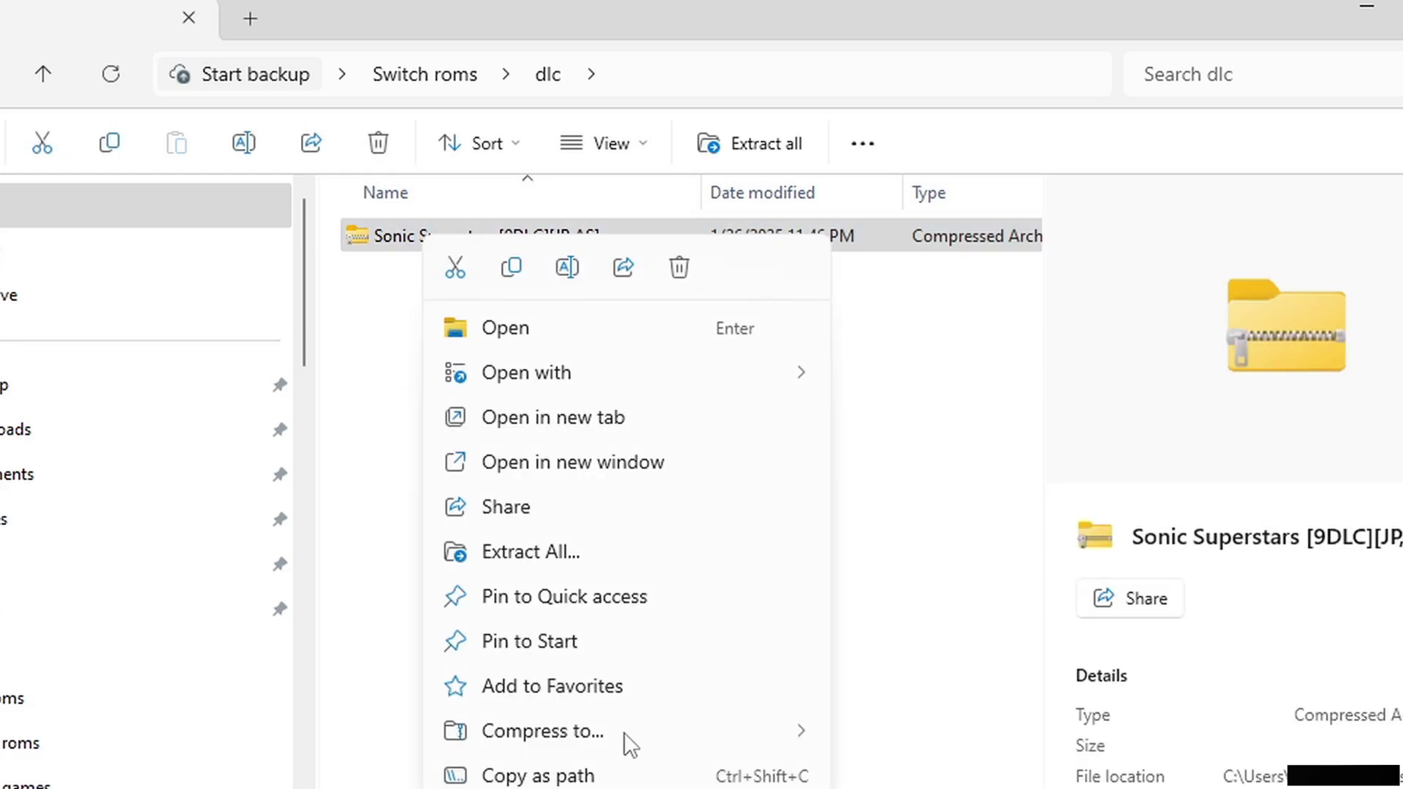
key(shift+F10)
mouse_move(527, 455)
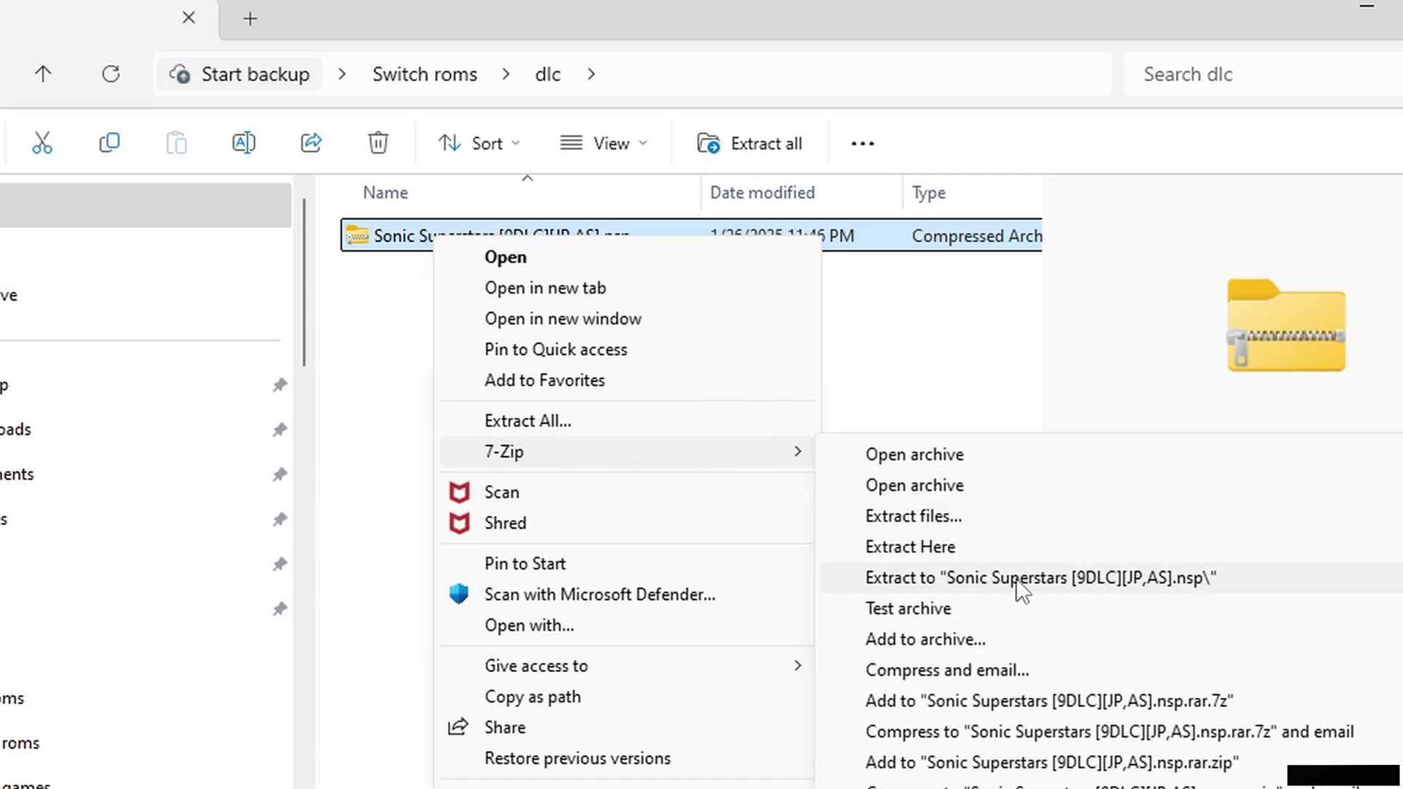
click(966, 577)
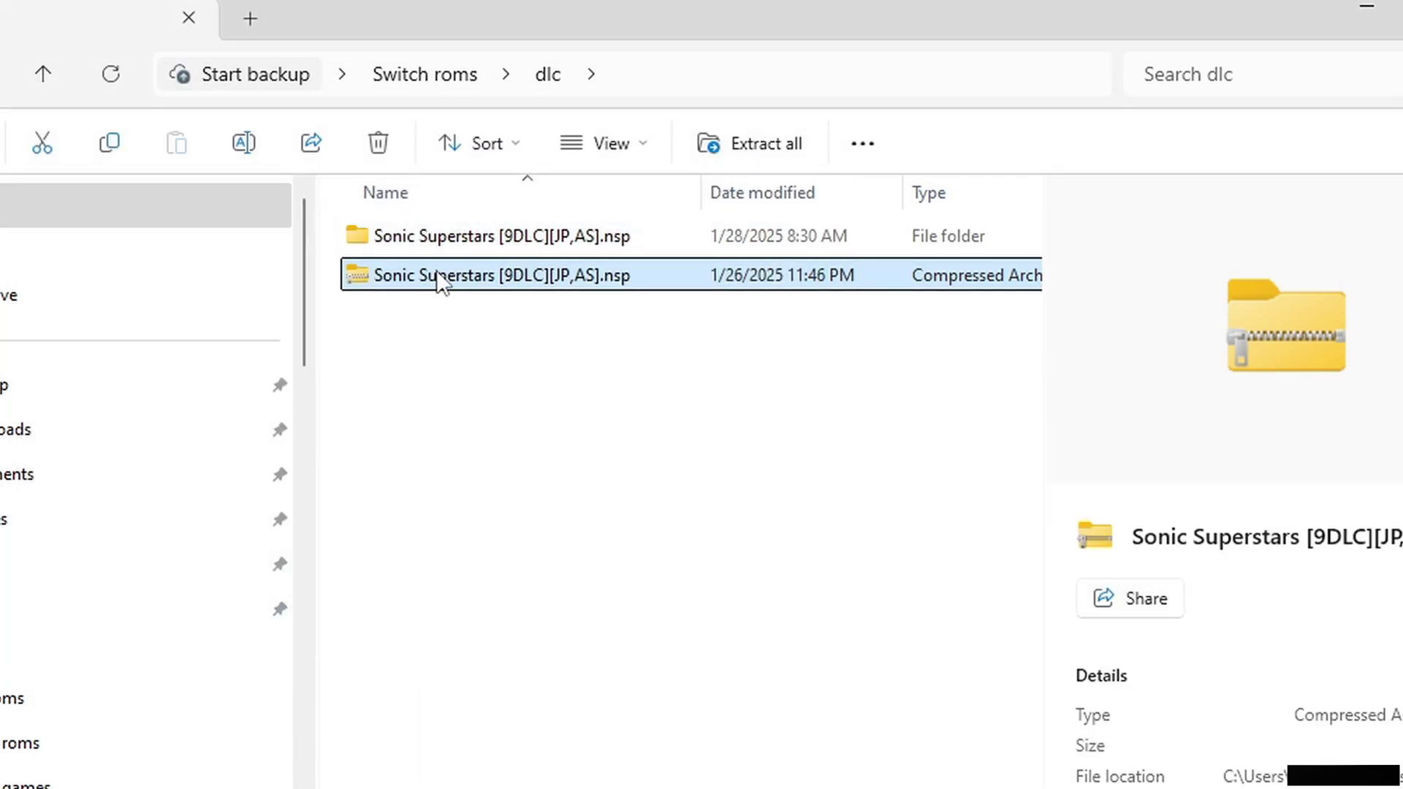
right_click(439, 281)
click(695, 304)
Step: Extract the SONIC SUPERSTARS update archive directly into the updates folder of Switch roms with 7-Zip, and delete the archive
key(alt+Up)
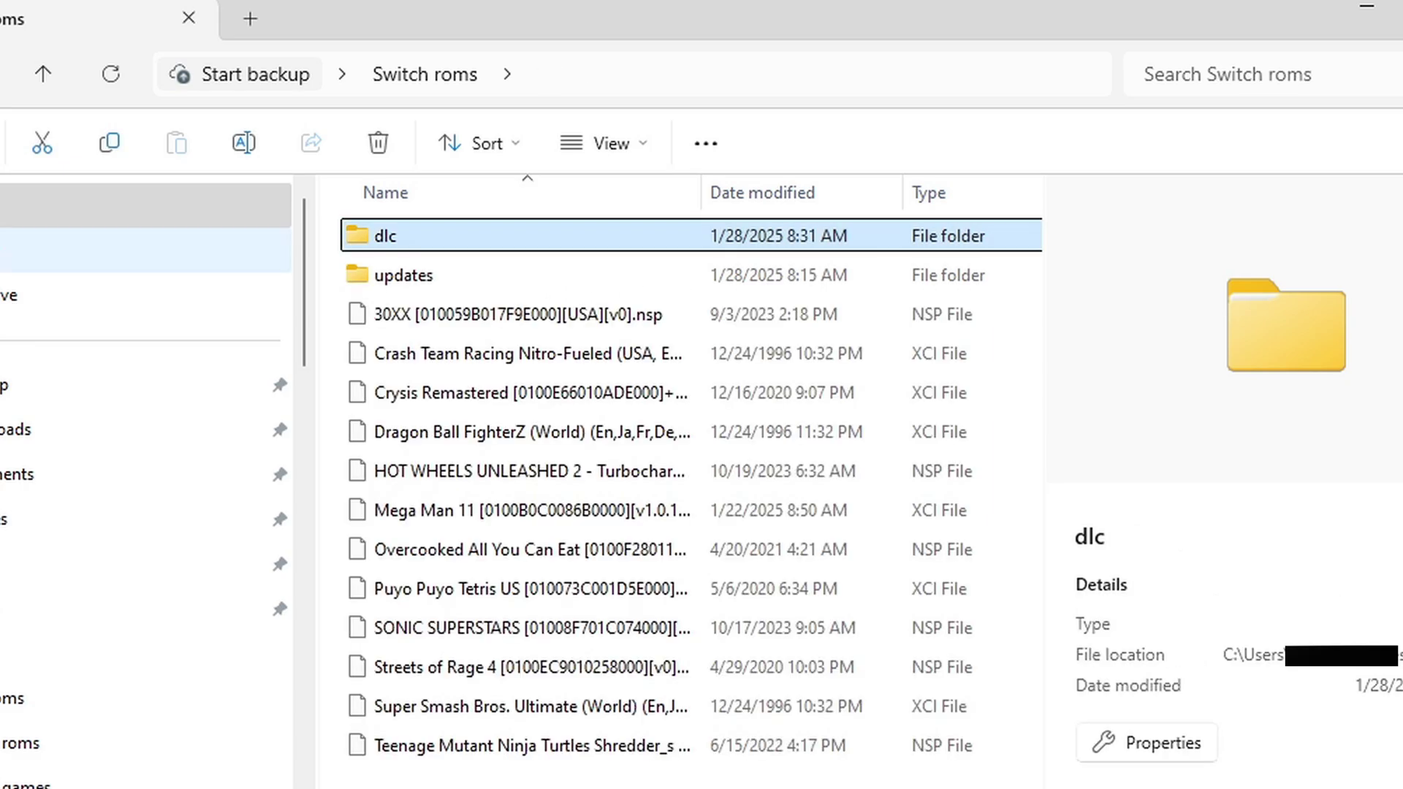
double_click(440, 275)
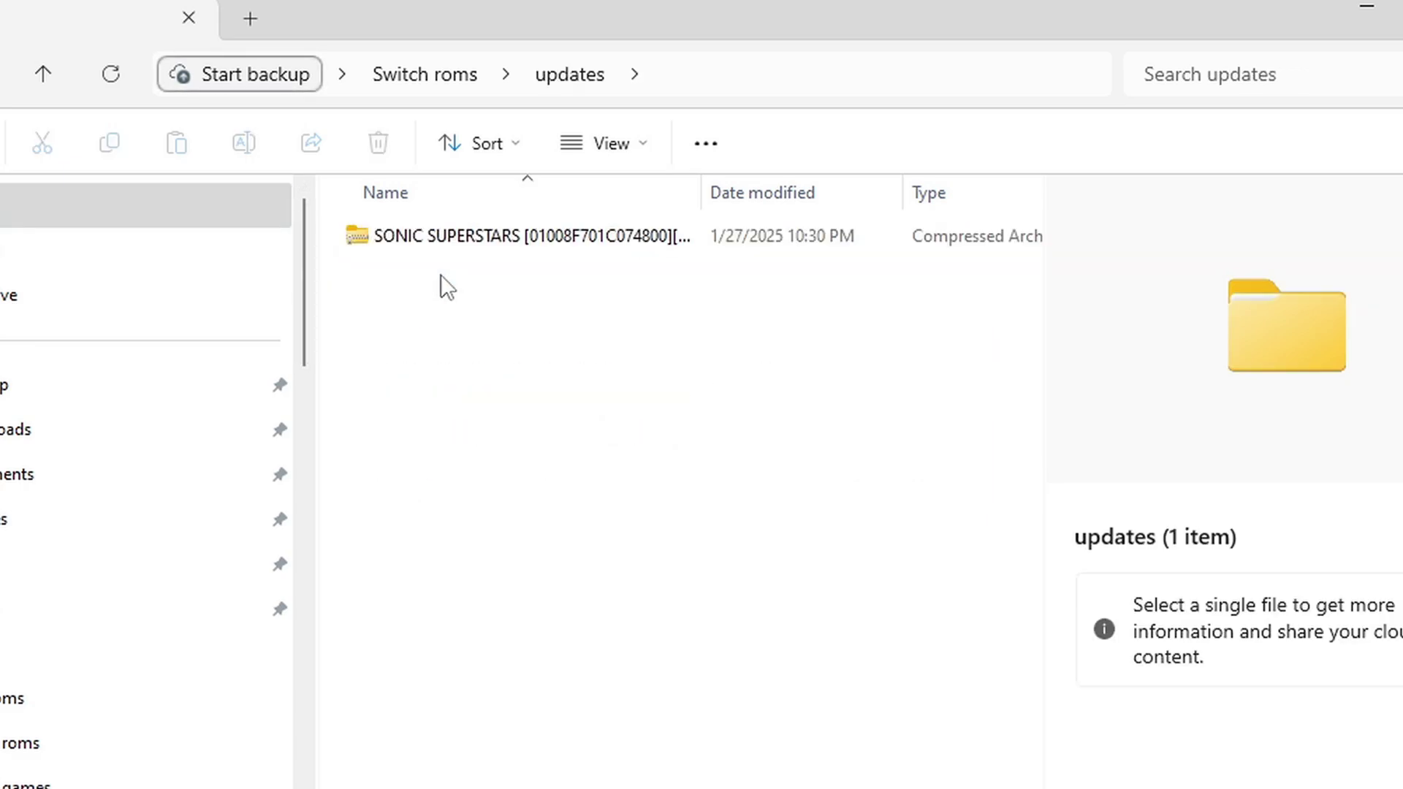
right_click(456, 235)
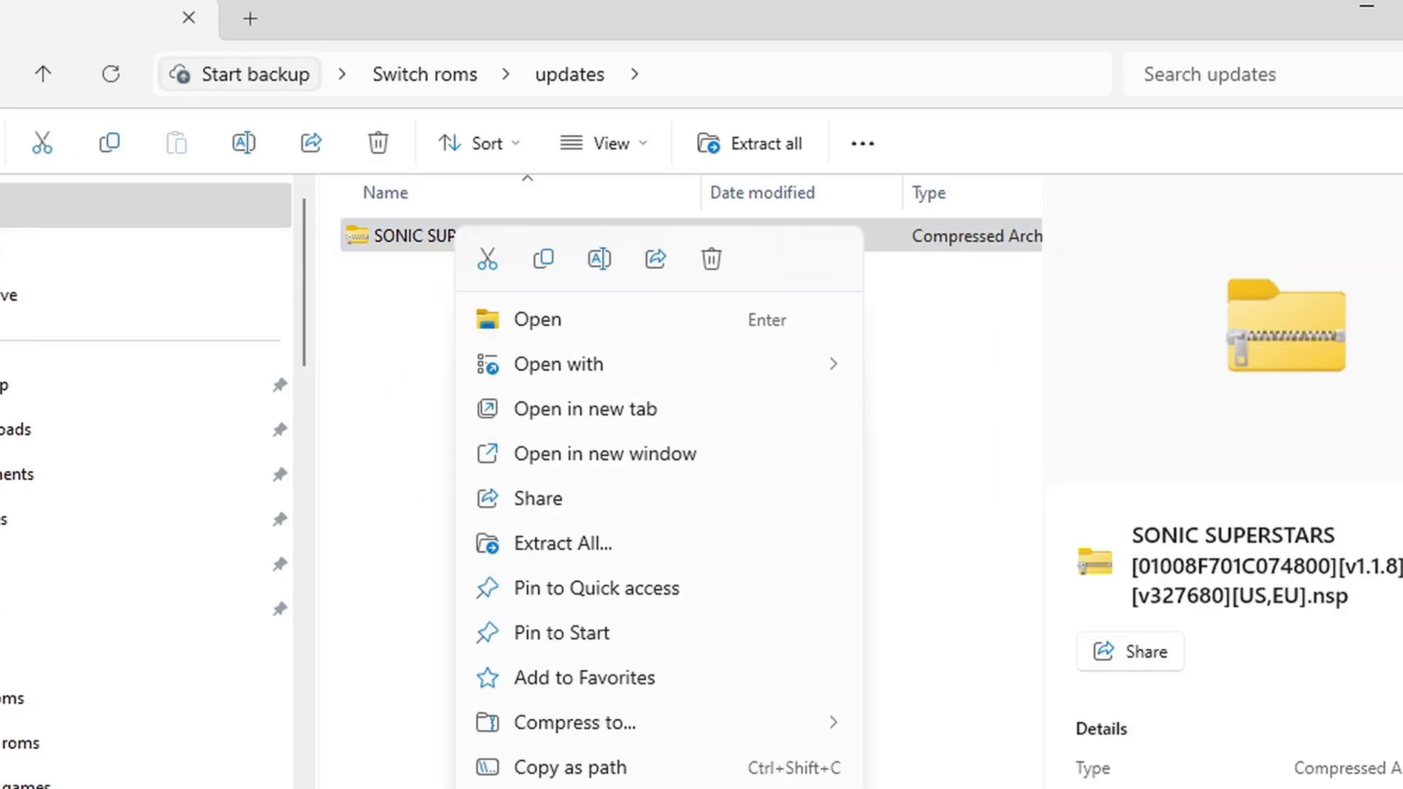
click(585, 785)
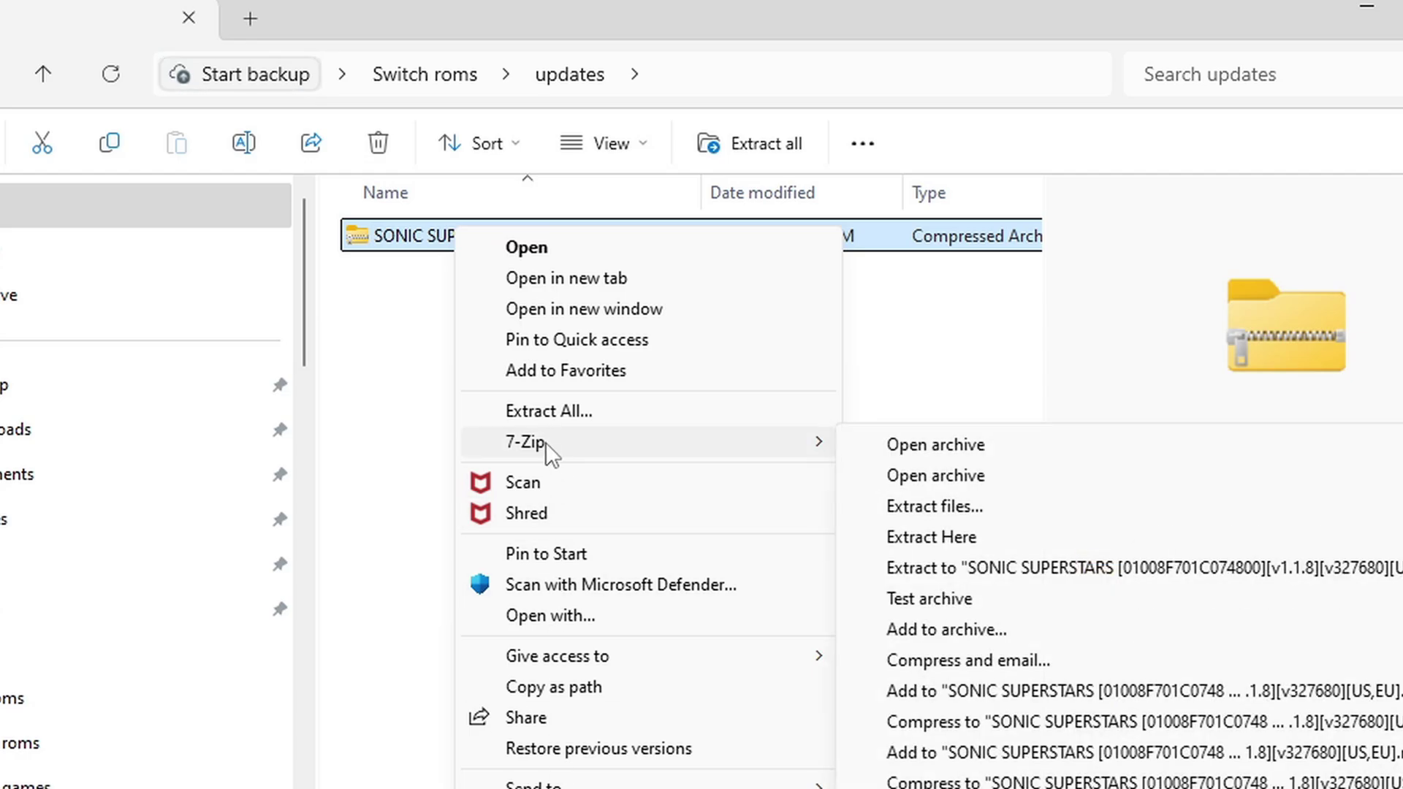
click(949, 536)
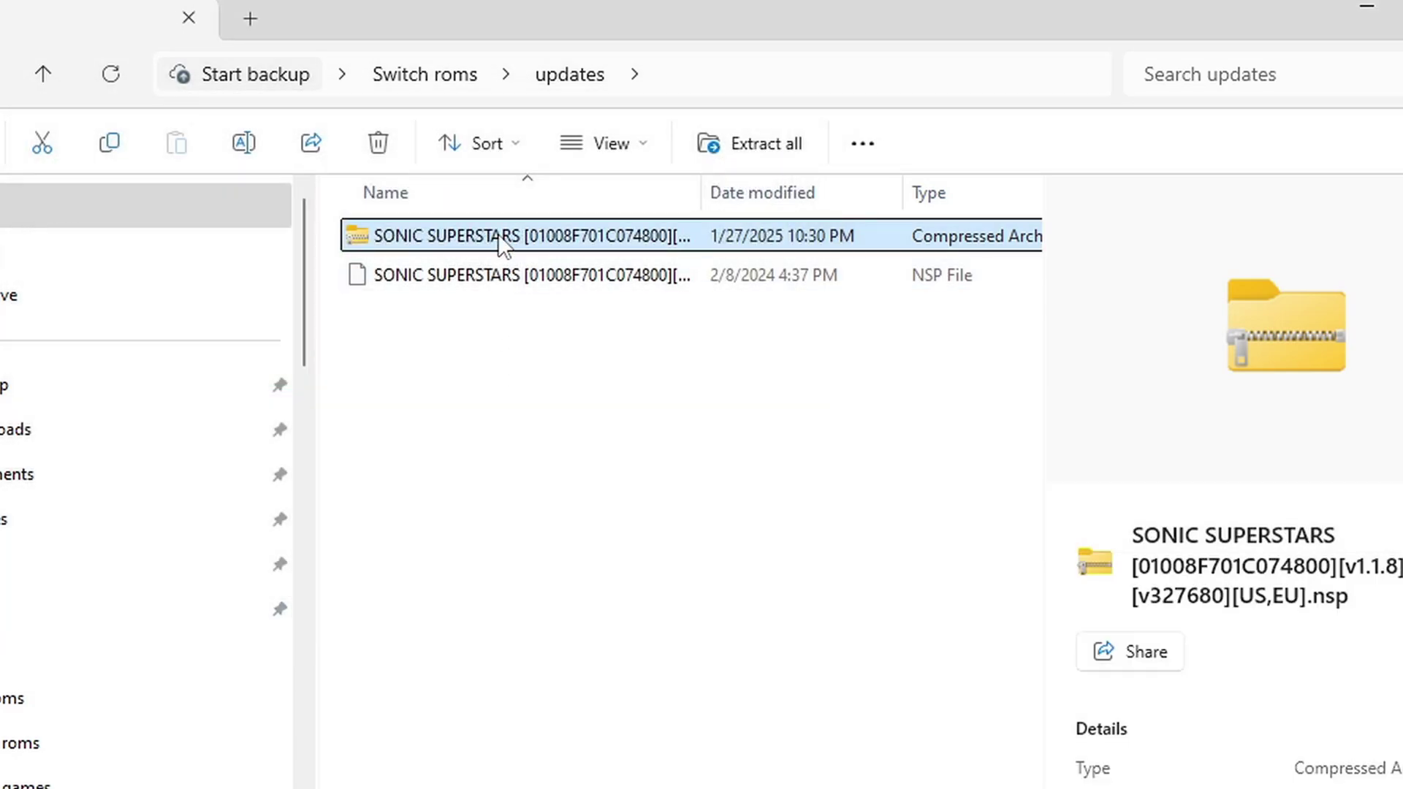
right_click(502, 241)
click(754, 266)
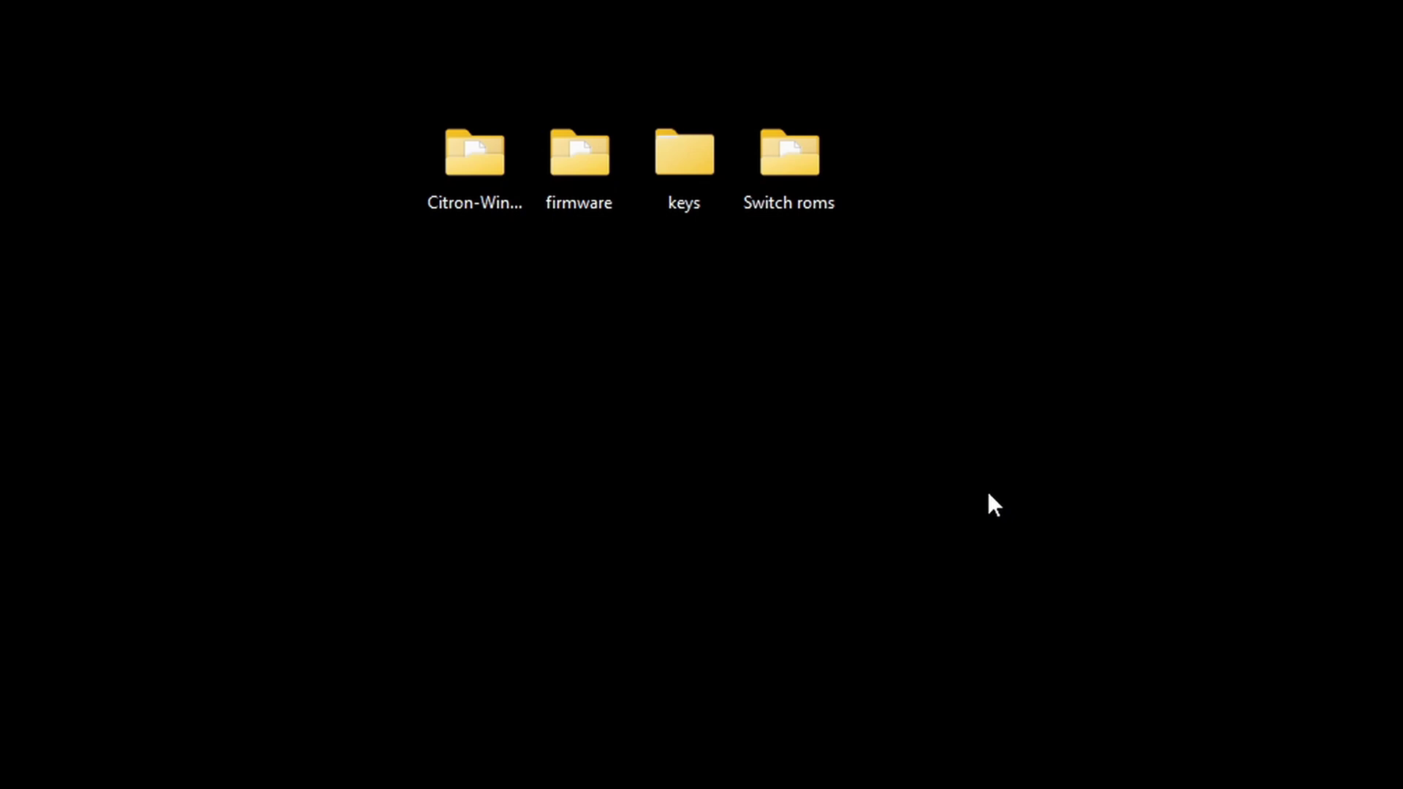
Step: Launch citron from the desktop's Citron-Windows-Canary-Refresh_0.4 folder, dismiss the missing-keys warning and decline sharing usage data
double_click(479, 163)
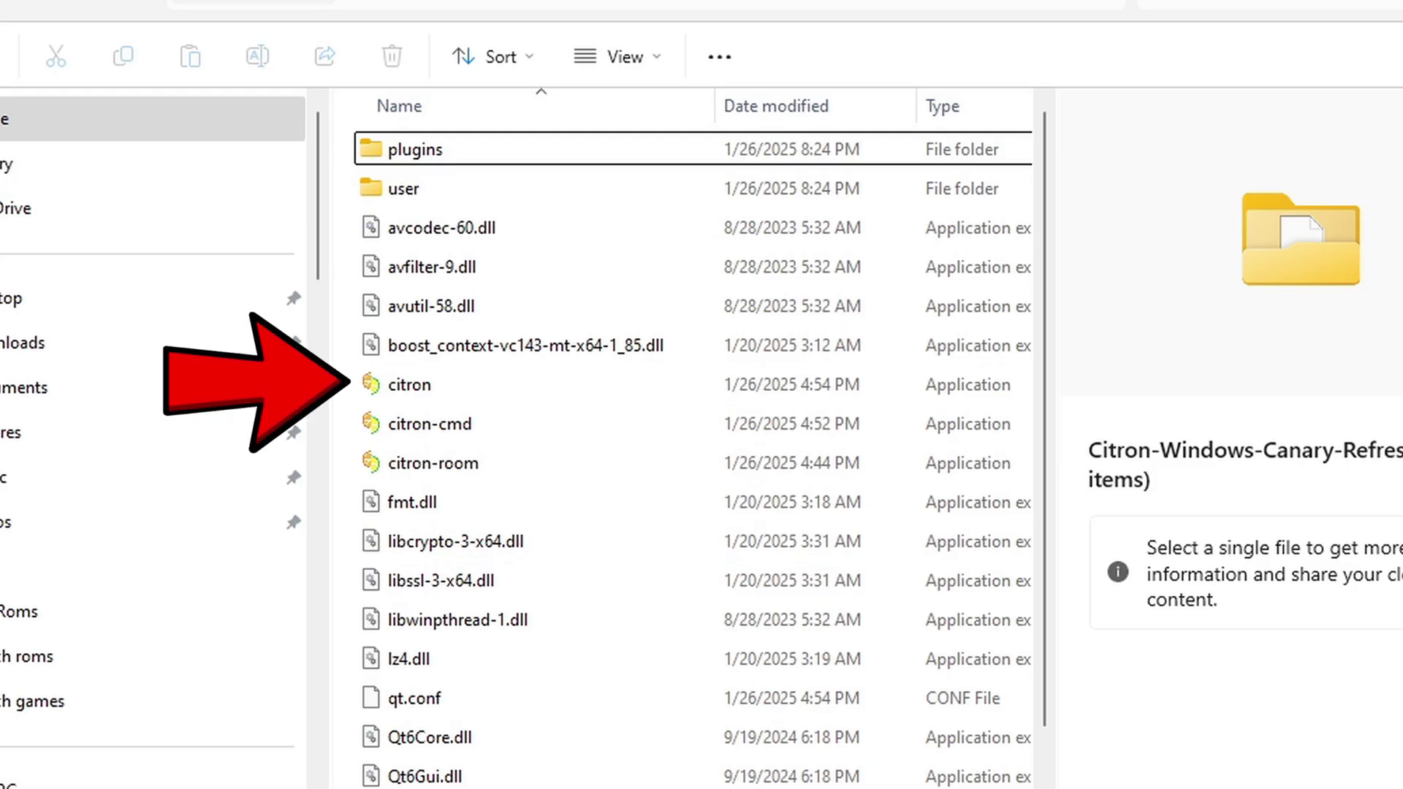
double_click(447, 387)
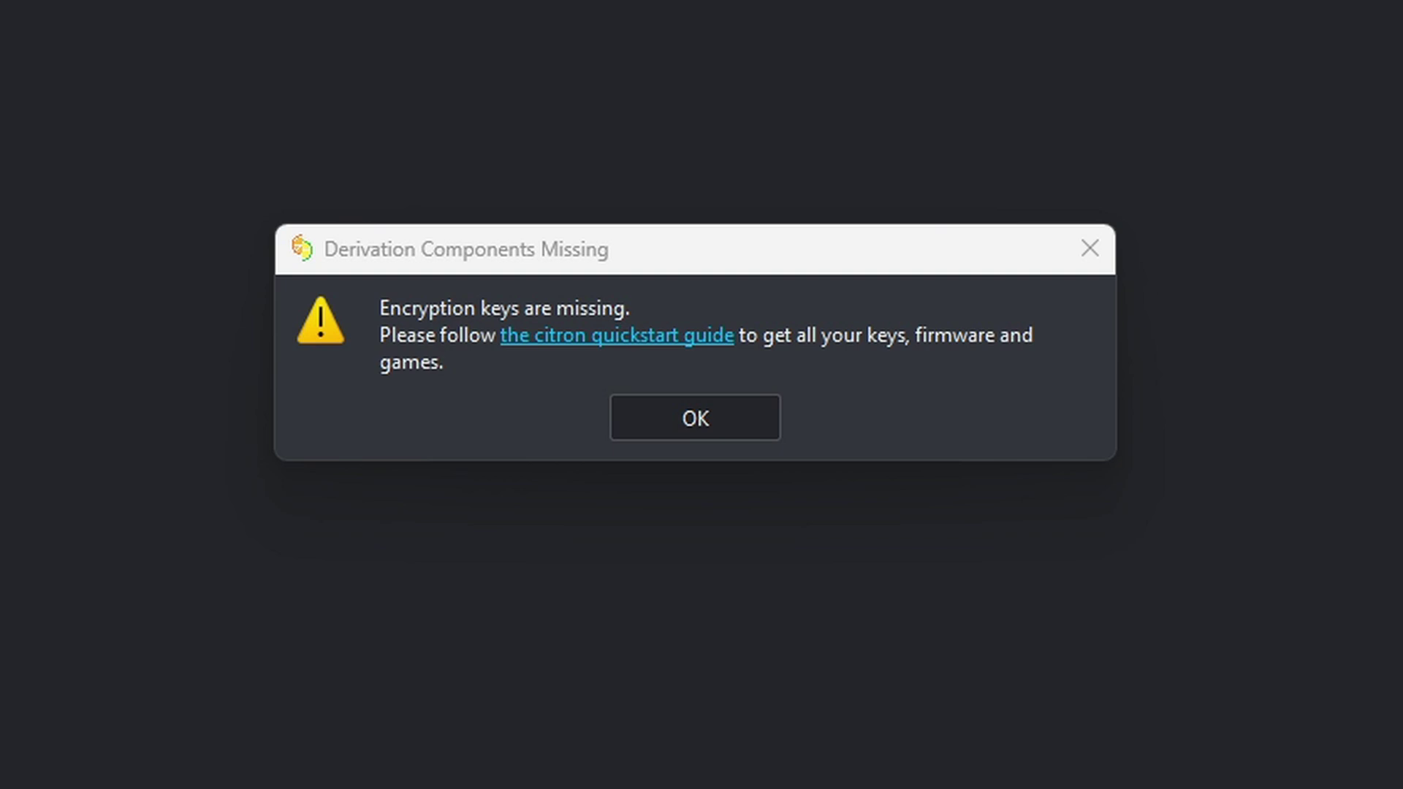
click(671, 411)
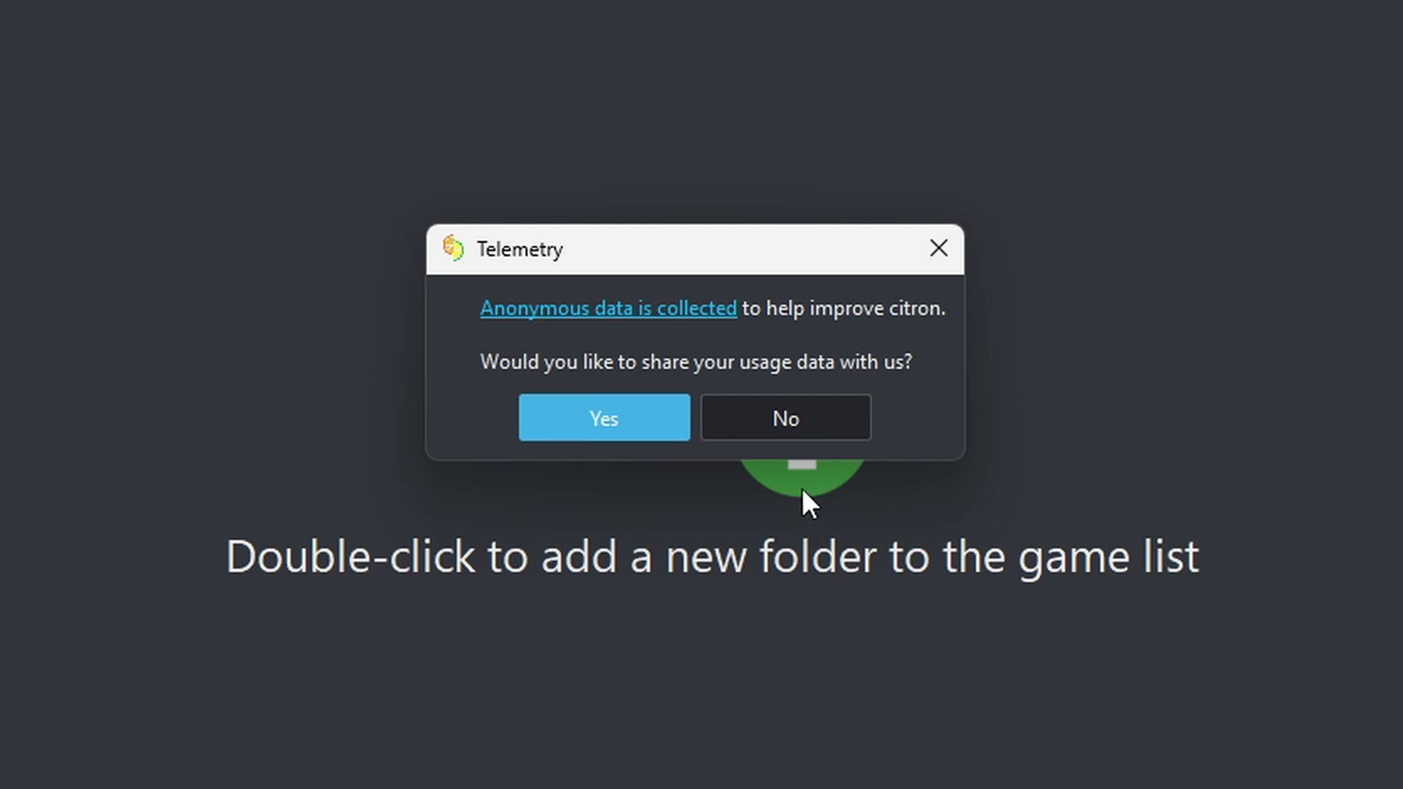
click(835, 413)
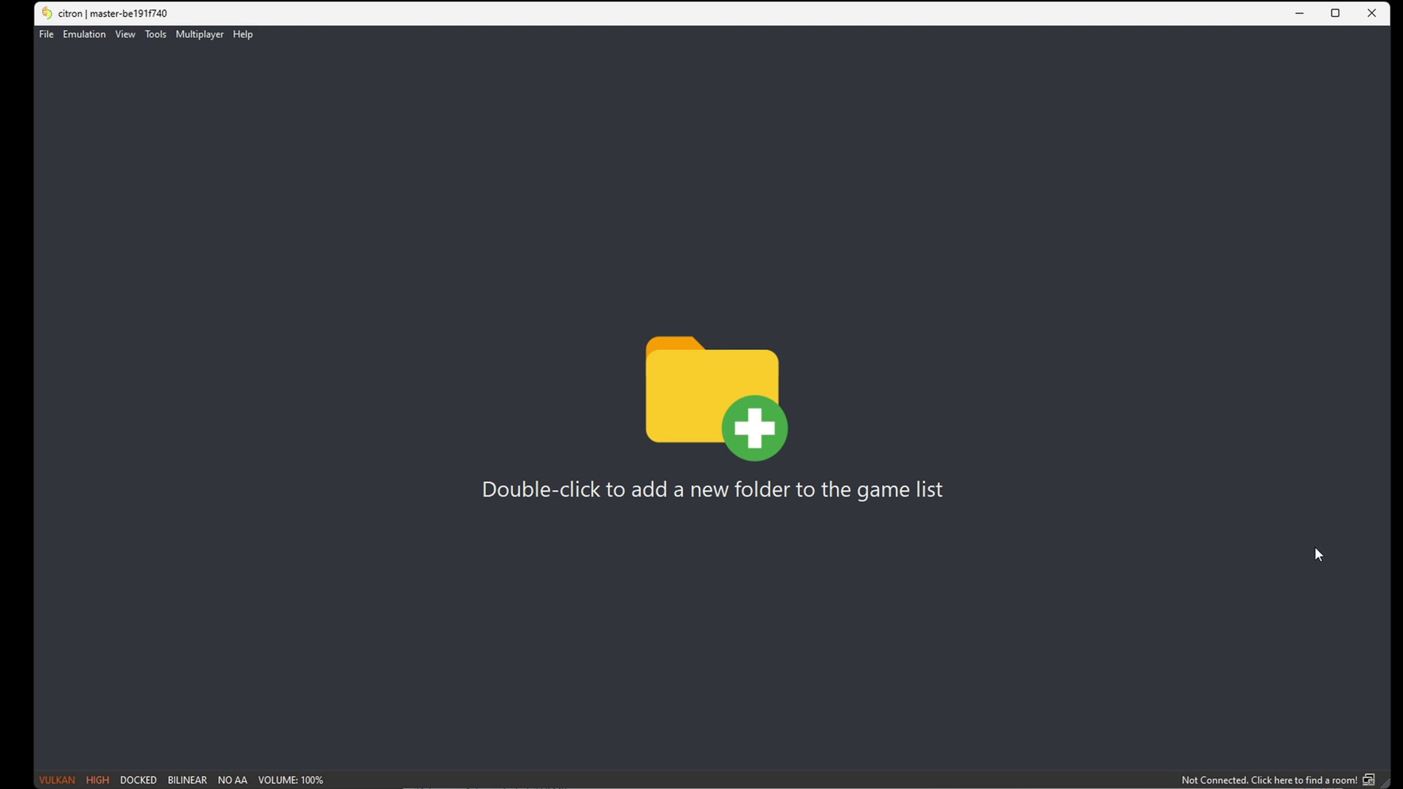
Step: Install the decryption keys from prod.keys in the desktop's keys > Prodkeys.net_v19.0.0 folder
click(157, 35)
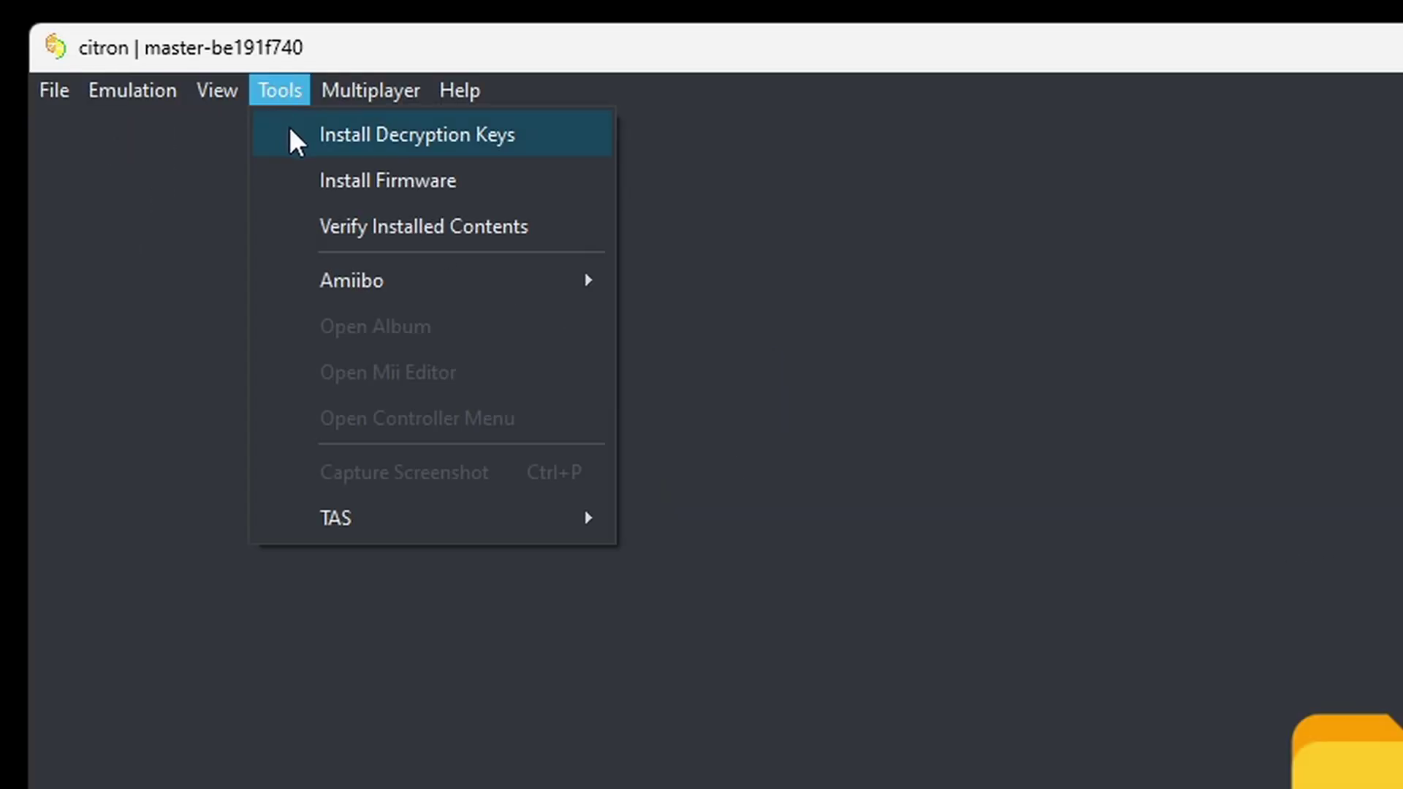
click(294, 139)
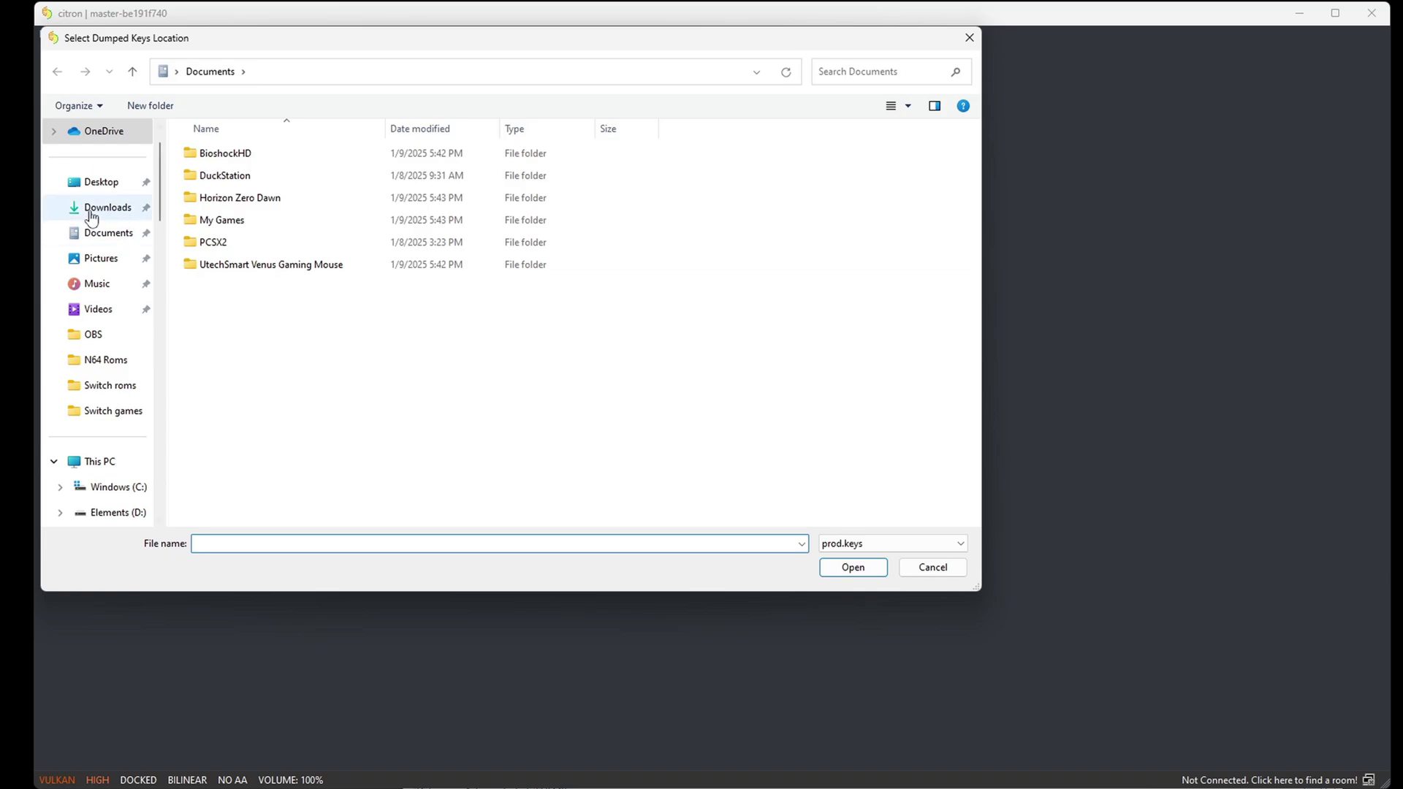
click(84, 184)
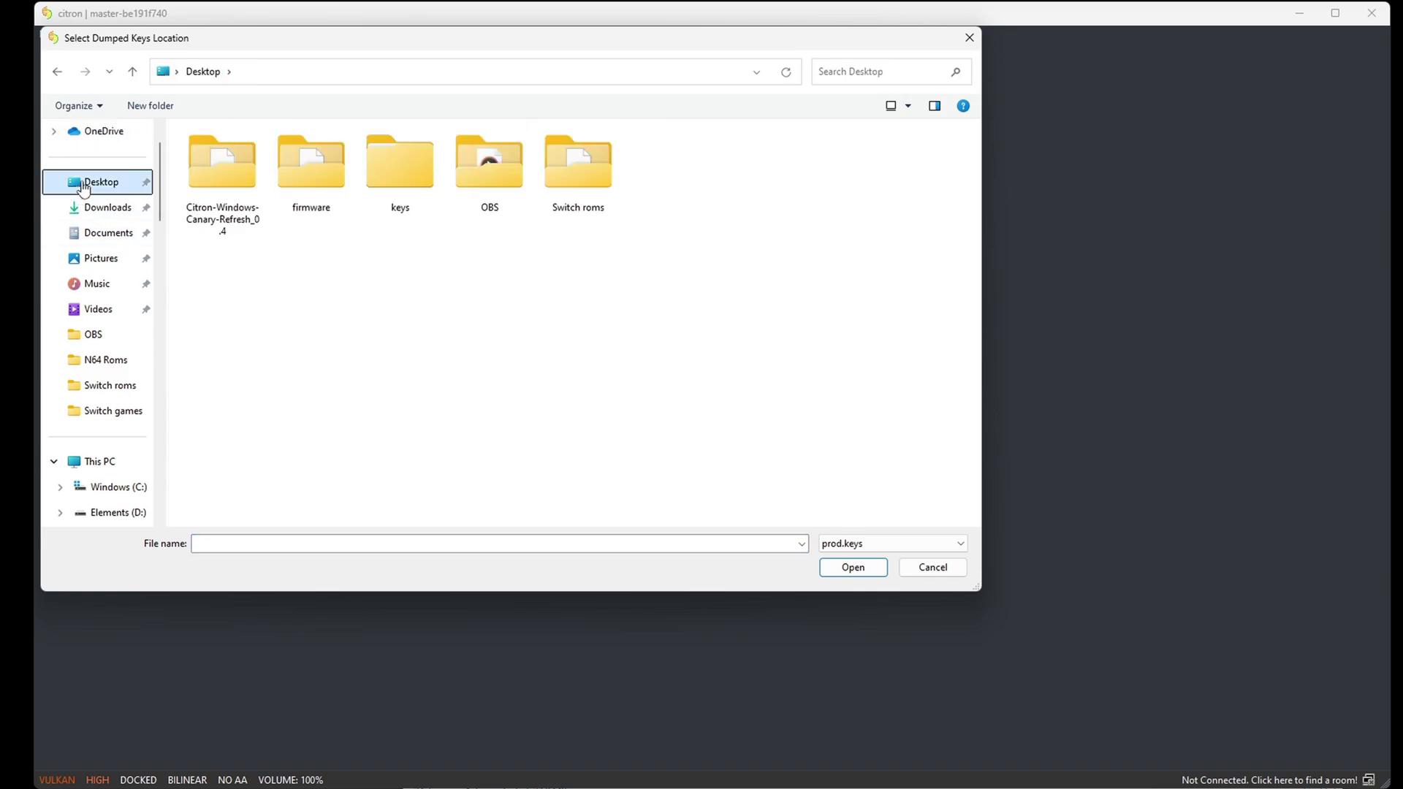
double_click(410, 165)
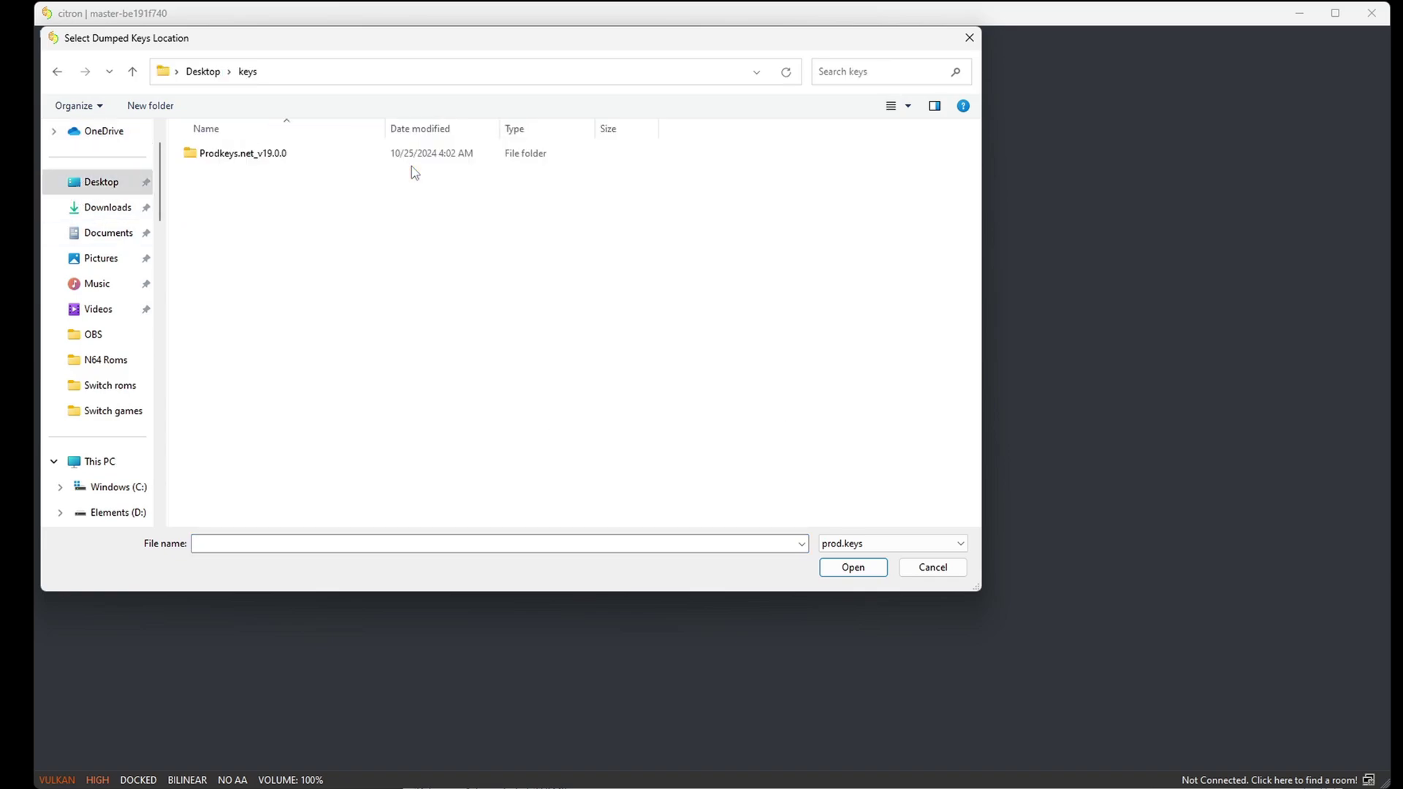
double_click(231, 161)
click(260, 159)
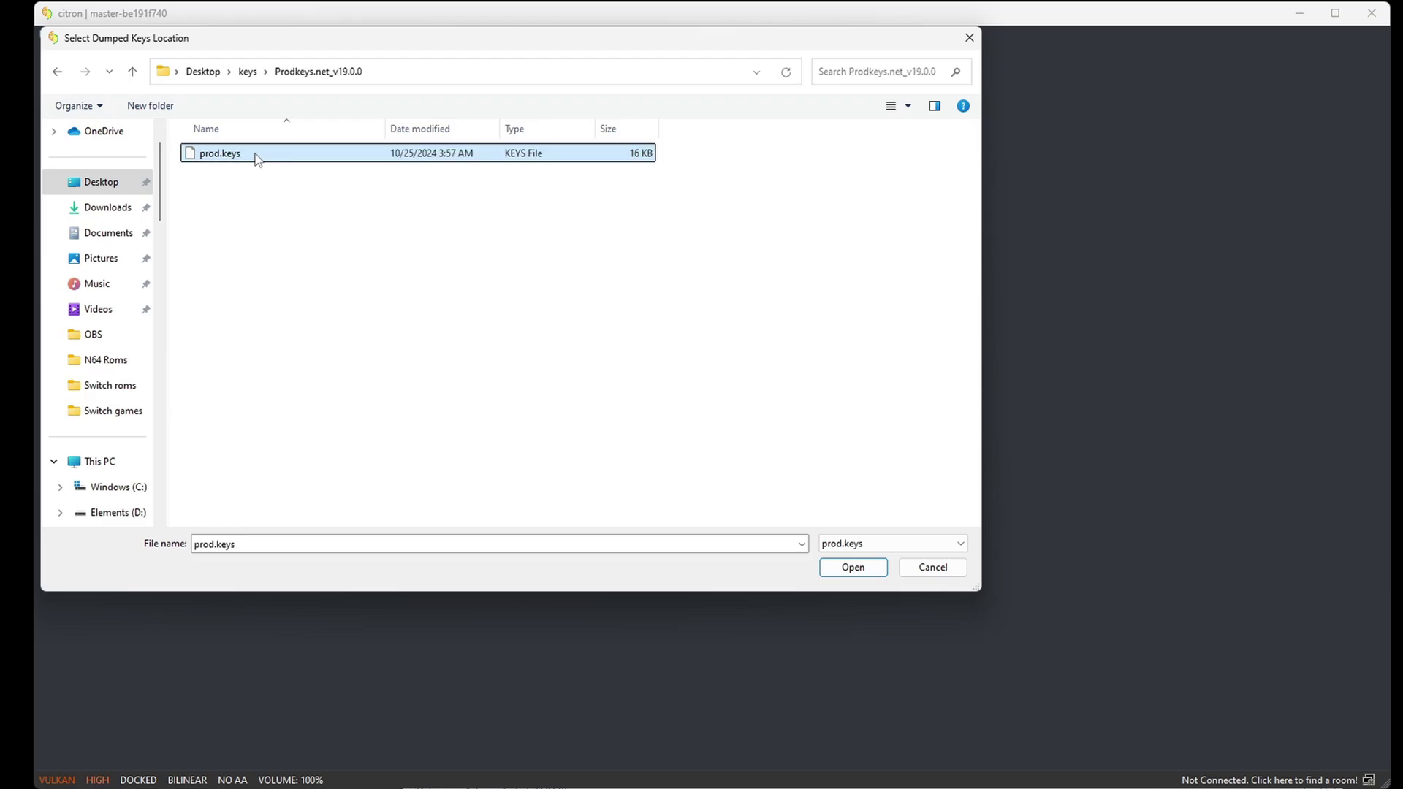
click(876, 572)
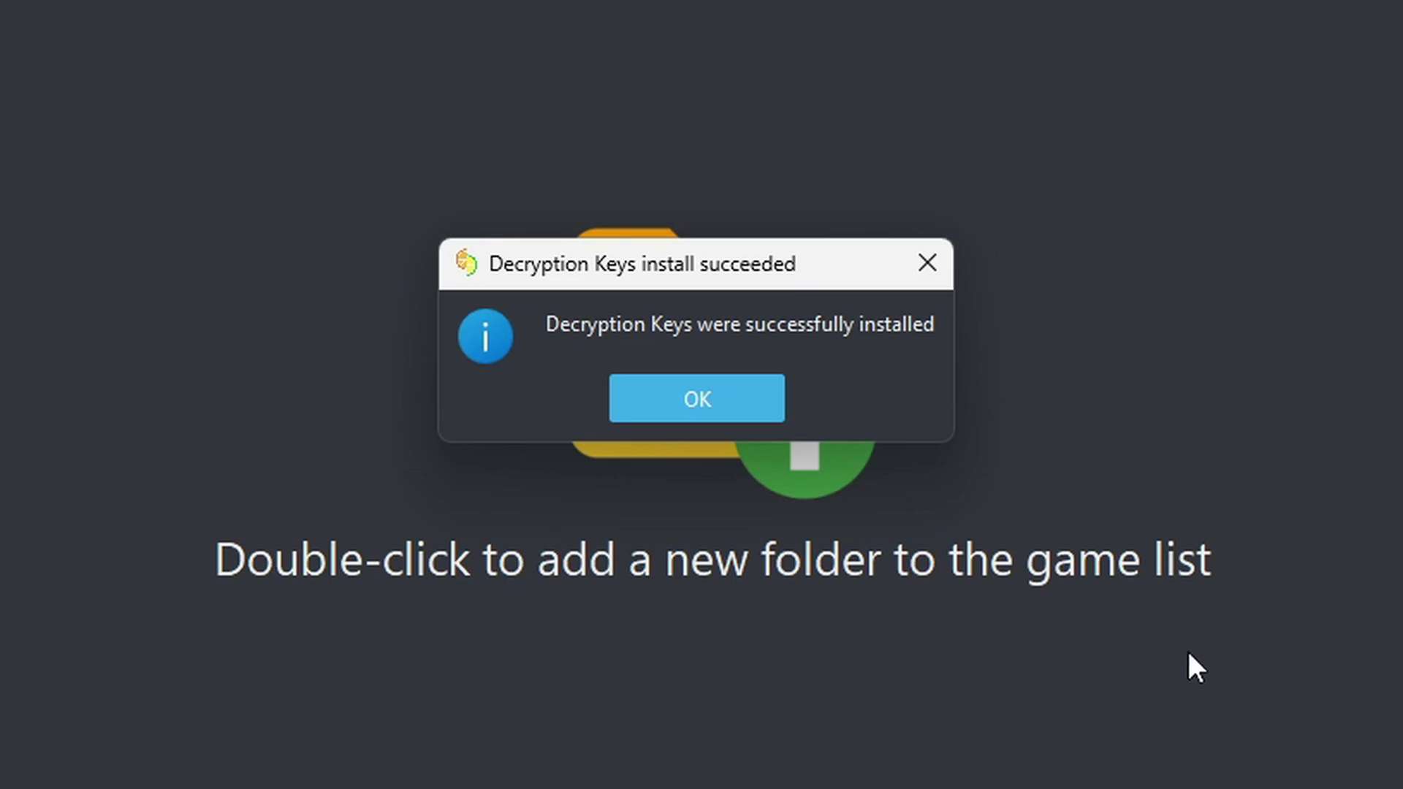
click(705, 394)
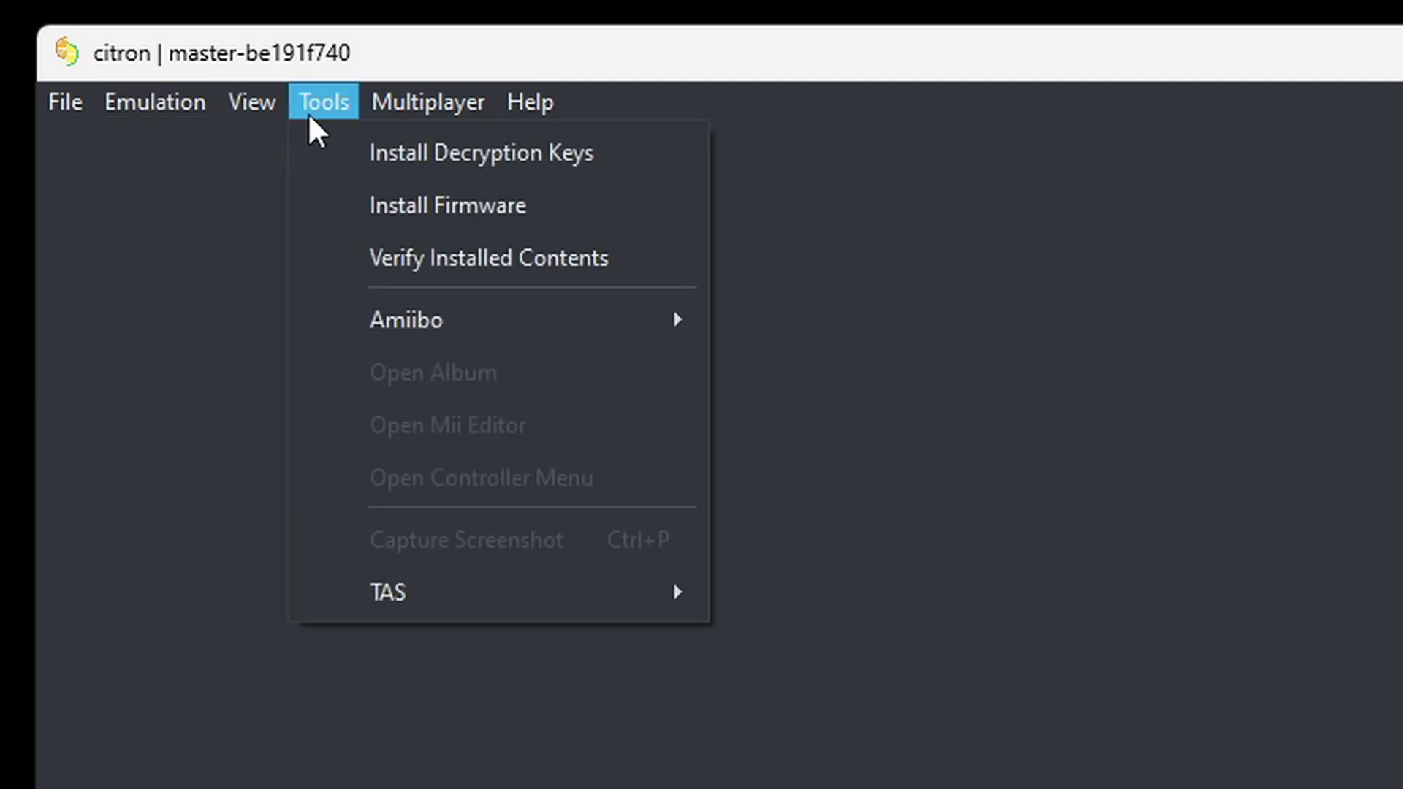
Step: Install the firmware from the desktop's firmware folder
click(366, 212)
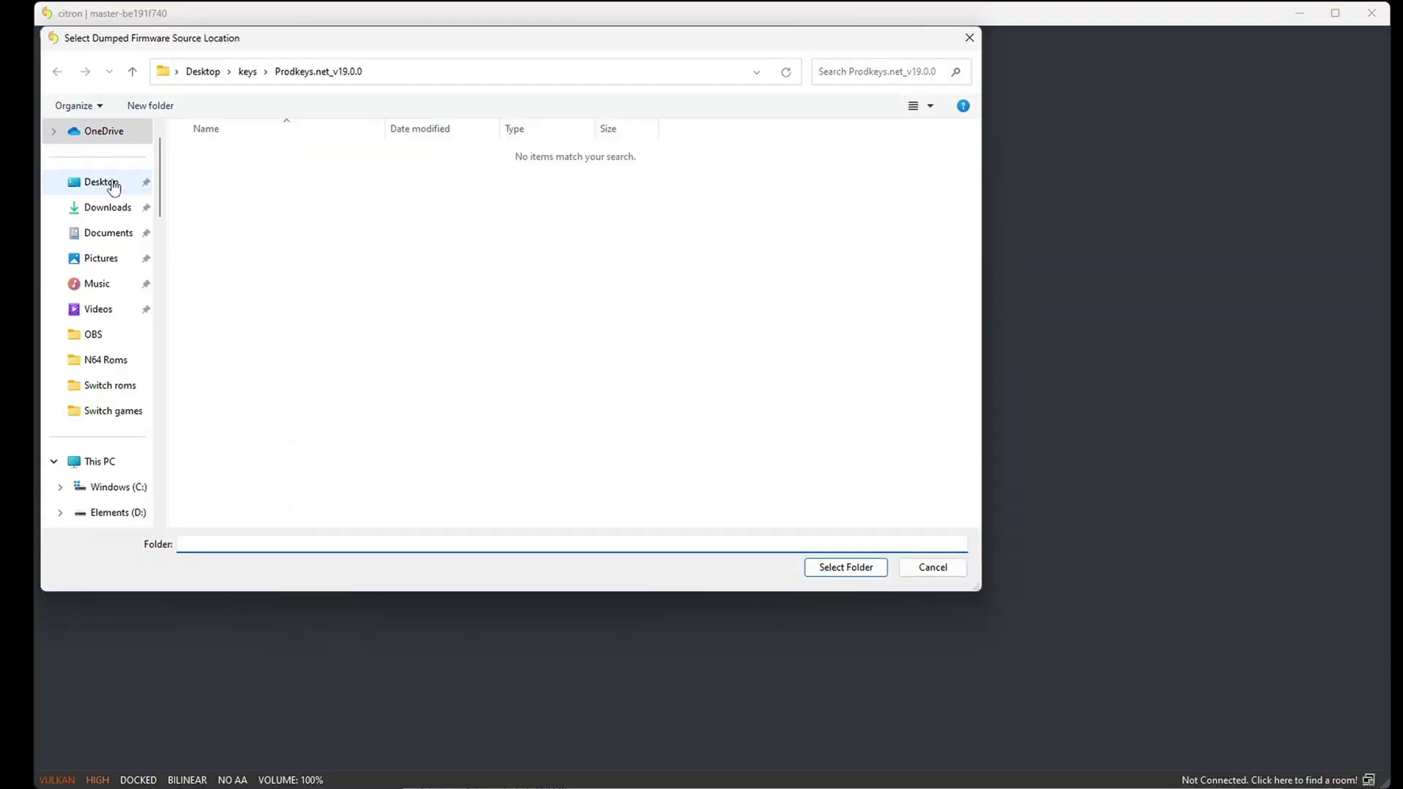
click(219, 454)
click(314, 167)
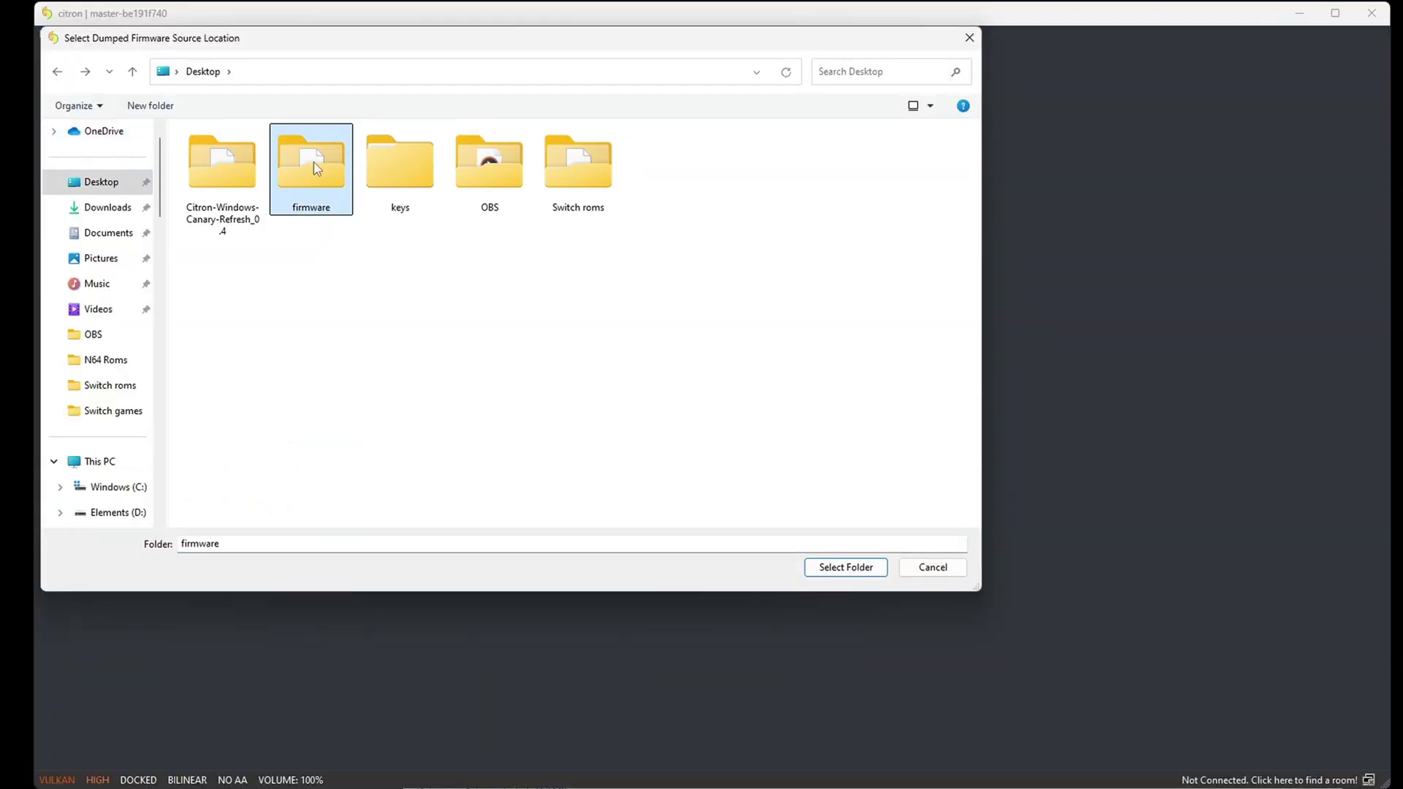
click(847, 569)
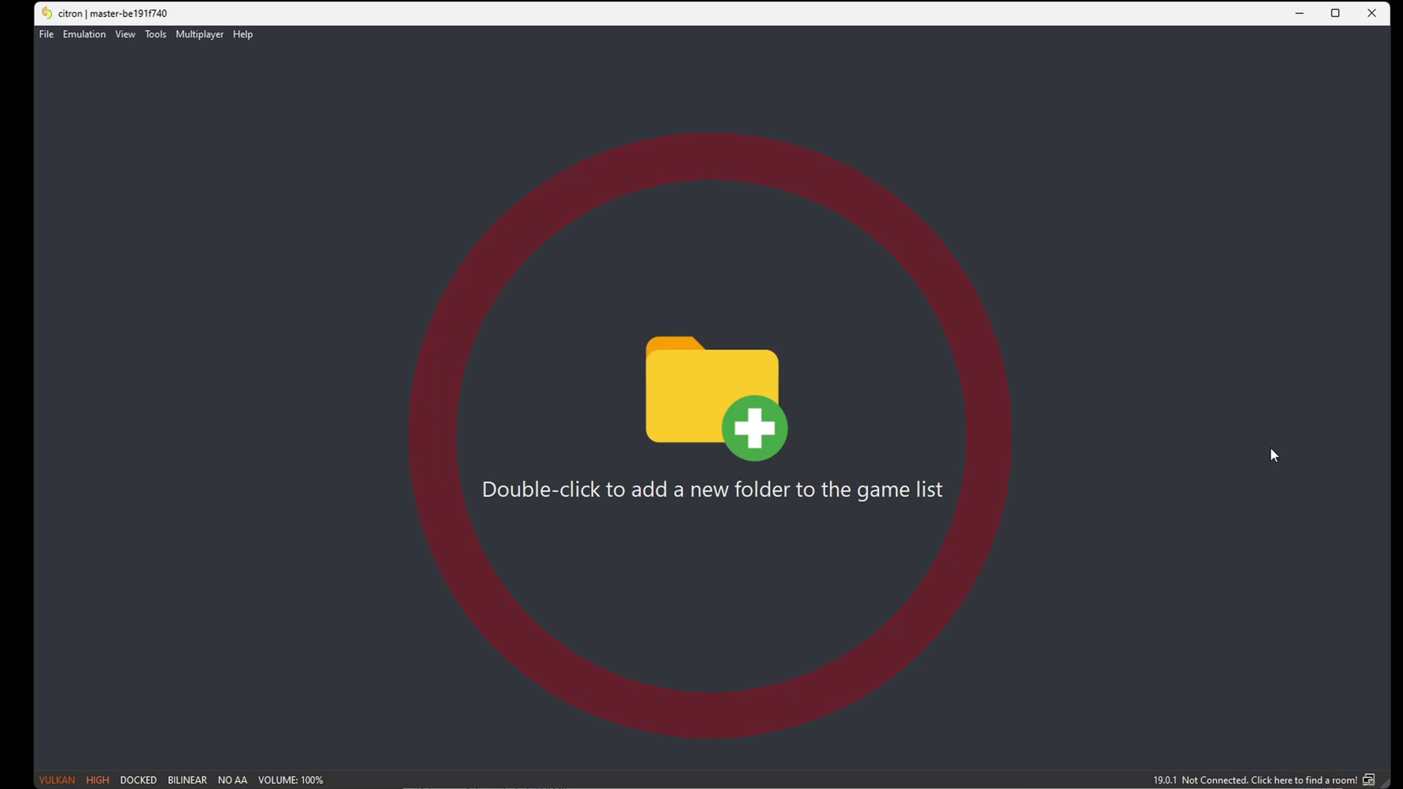
Step: Add the desktop's Switch roms folder to the game list
double_click(735, 430)
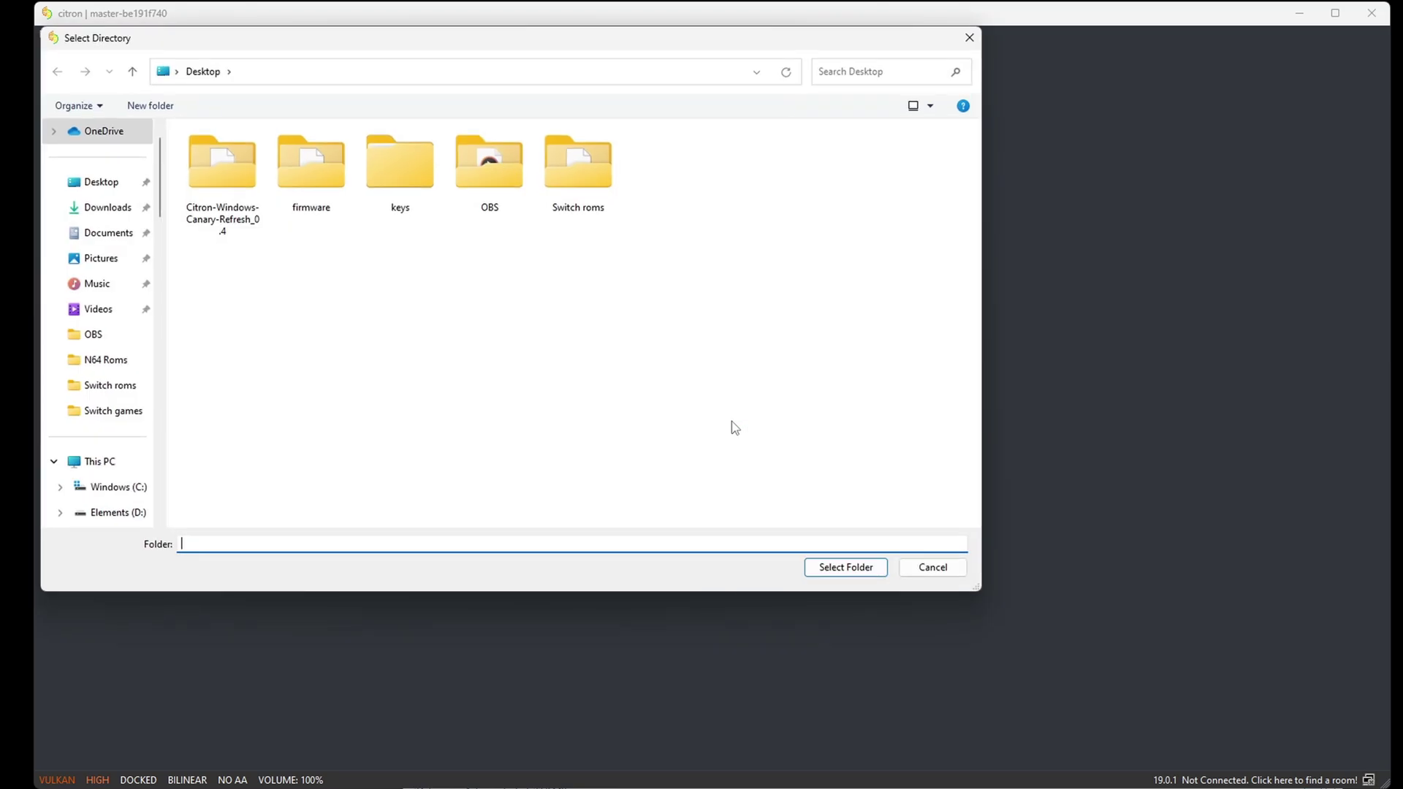
double_click(575, 174)
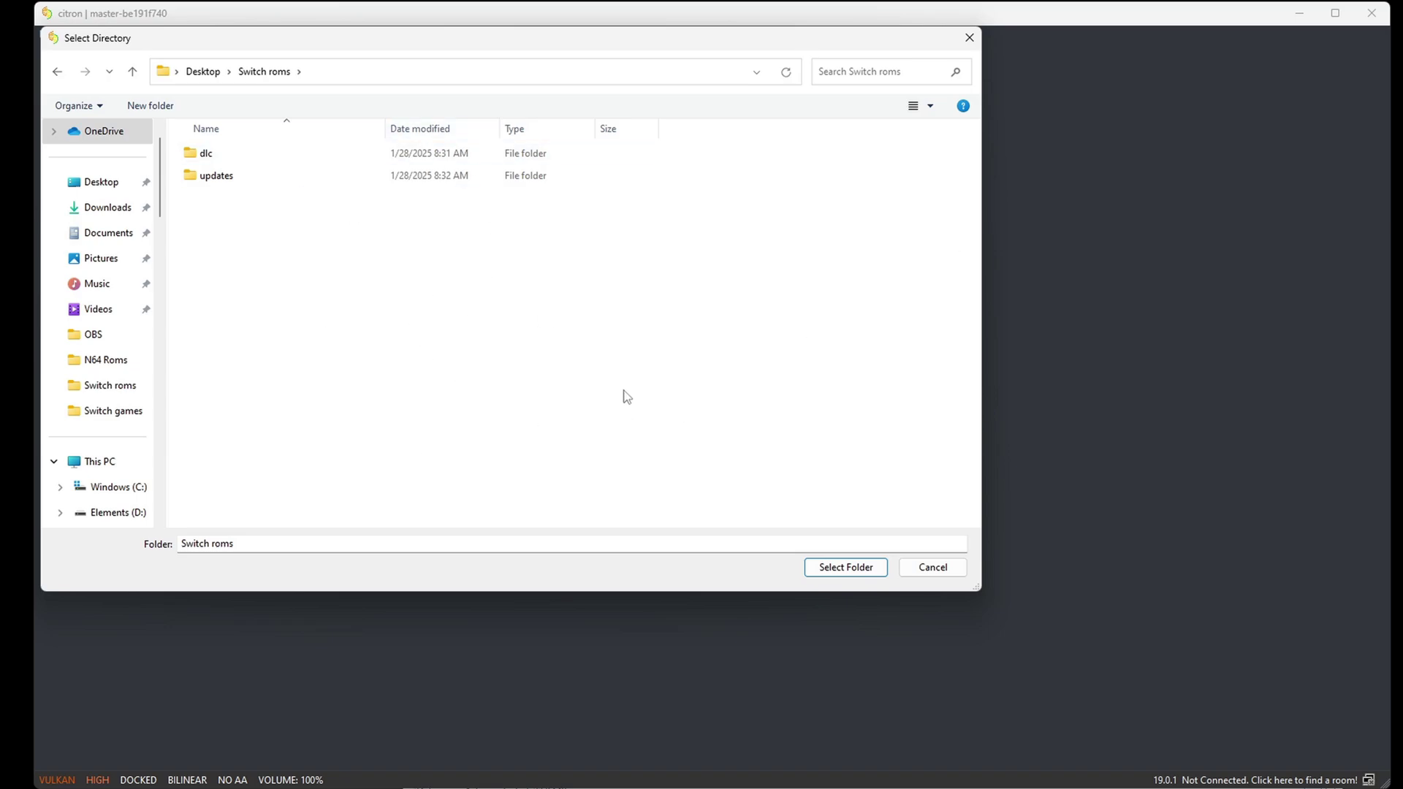
click(856, 568)
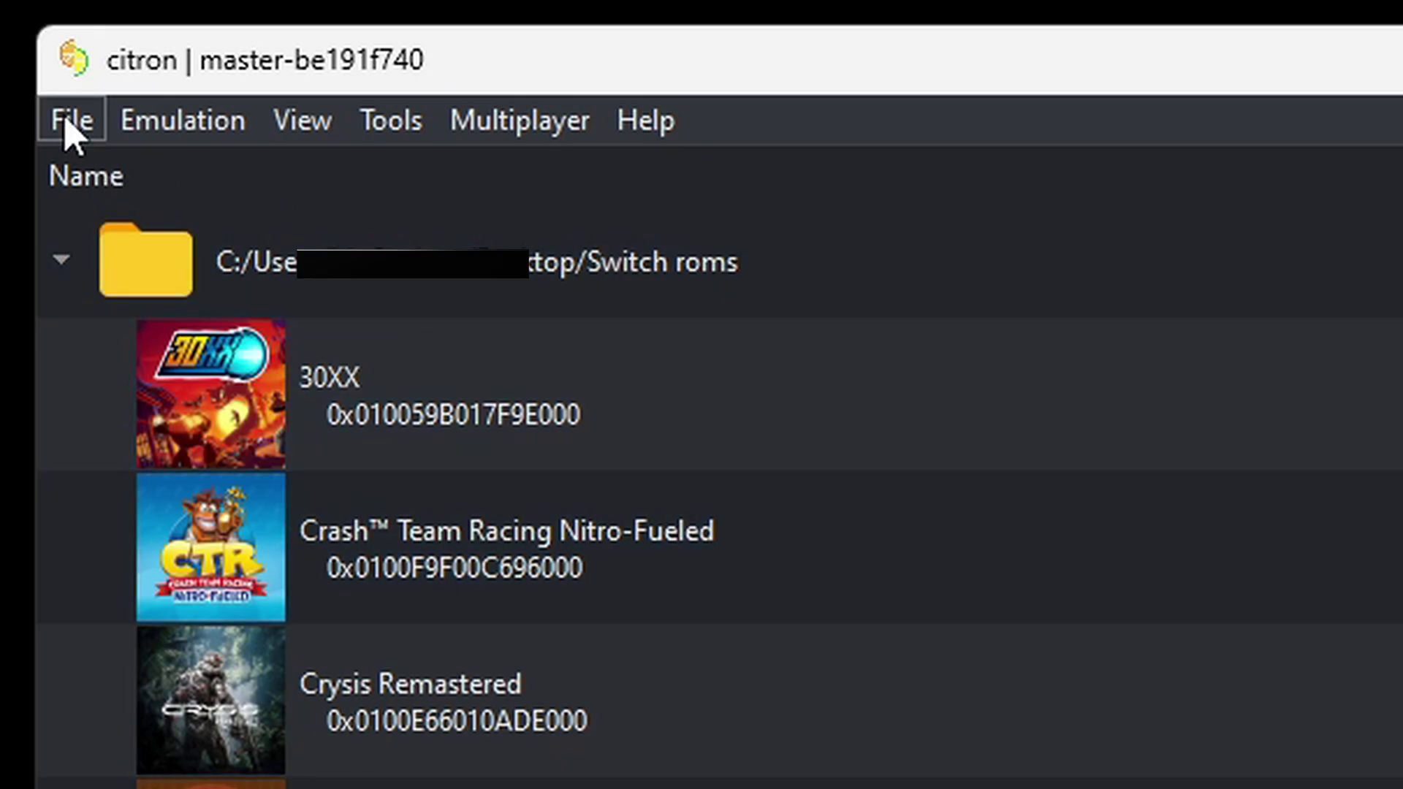
Step: Install all nine Sonic Superstars DLC files from the dlc folder's Sonic Superstars [9DLC][JP,AS].nsp subfolder to NAND
click(65, 121)
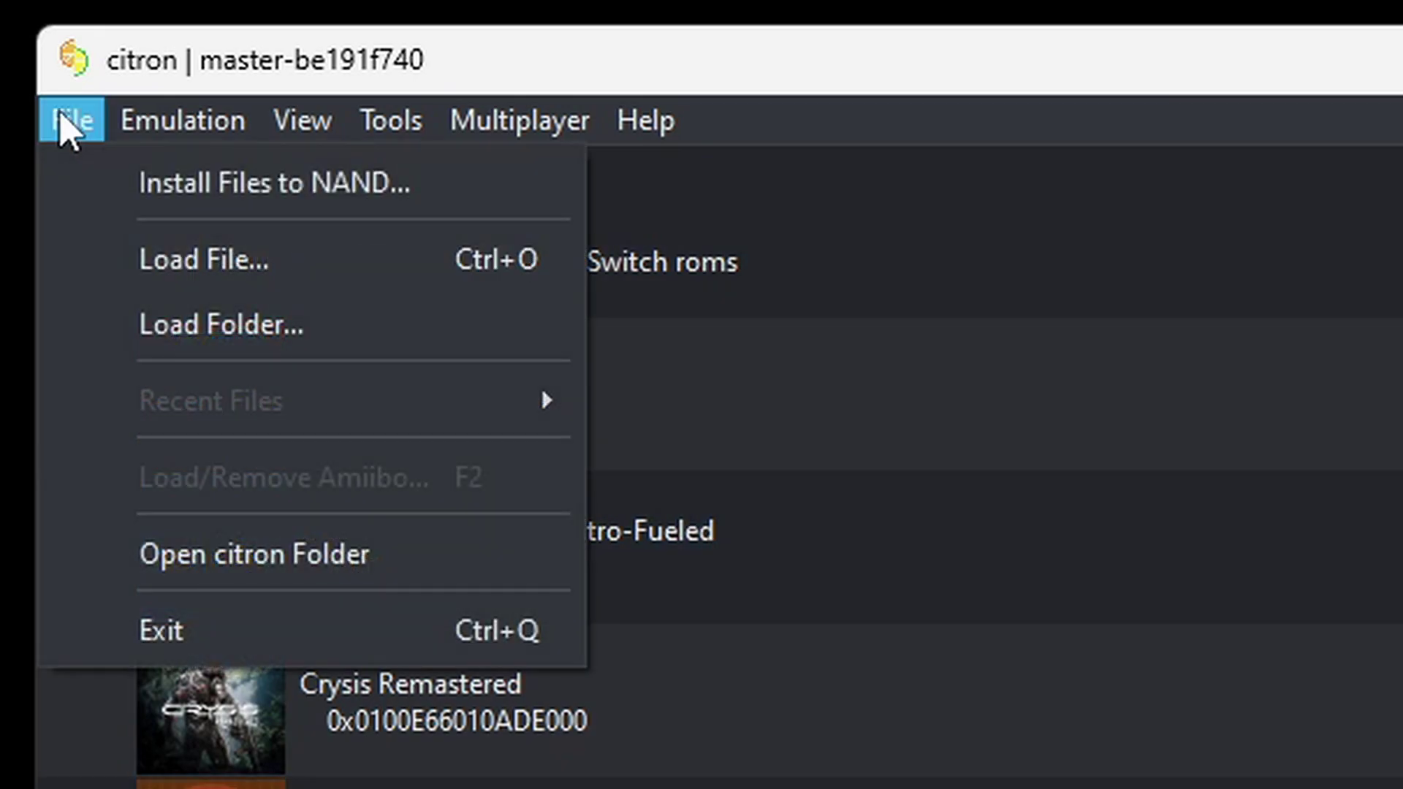
click(113, 191)
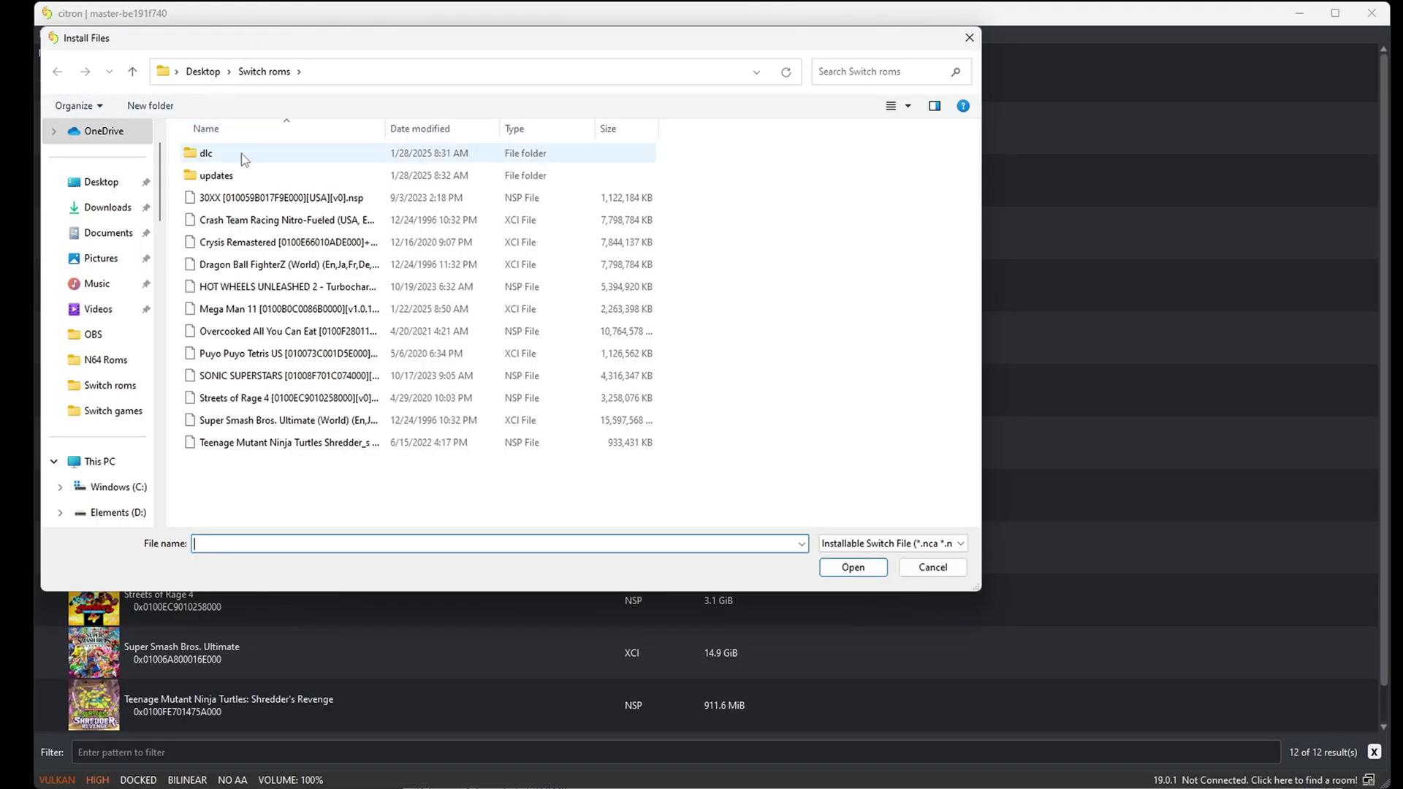
click(242, 155)
double_click(241, 155)
double_click(239, 155)
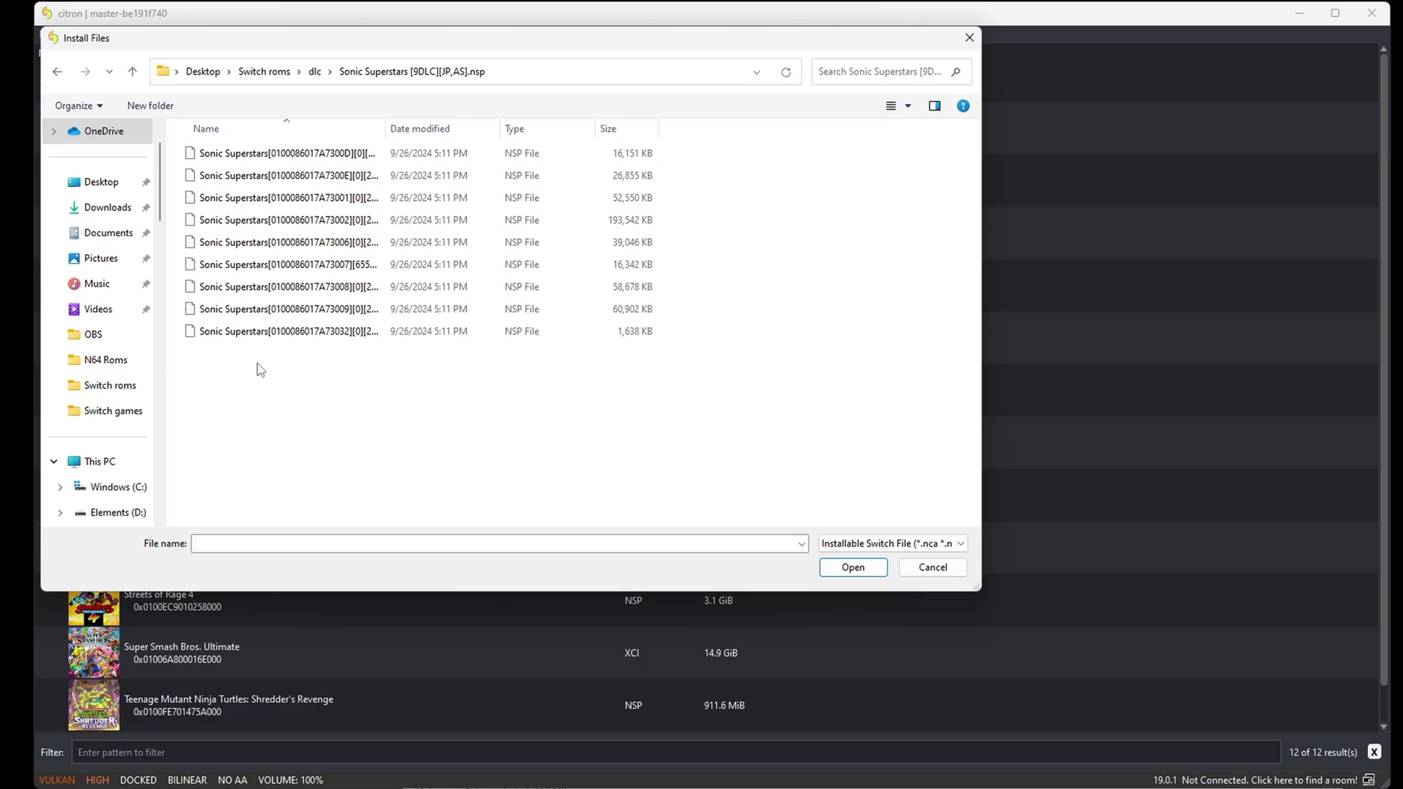
drag(244, 352, 280, 148)
click(853, 567)
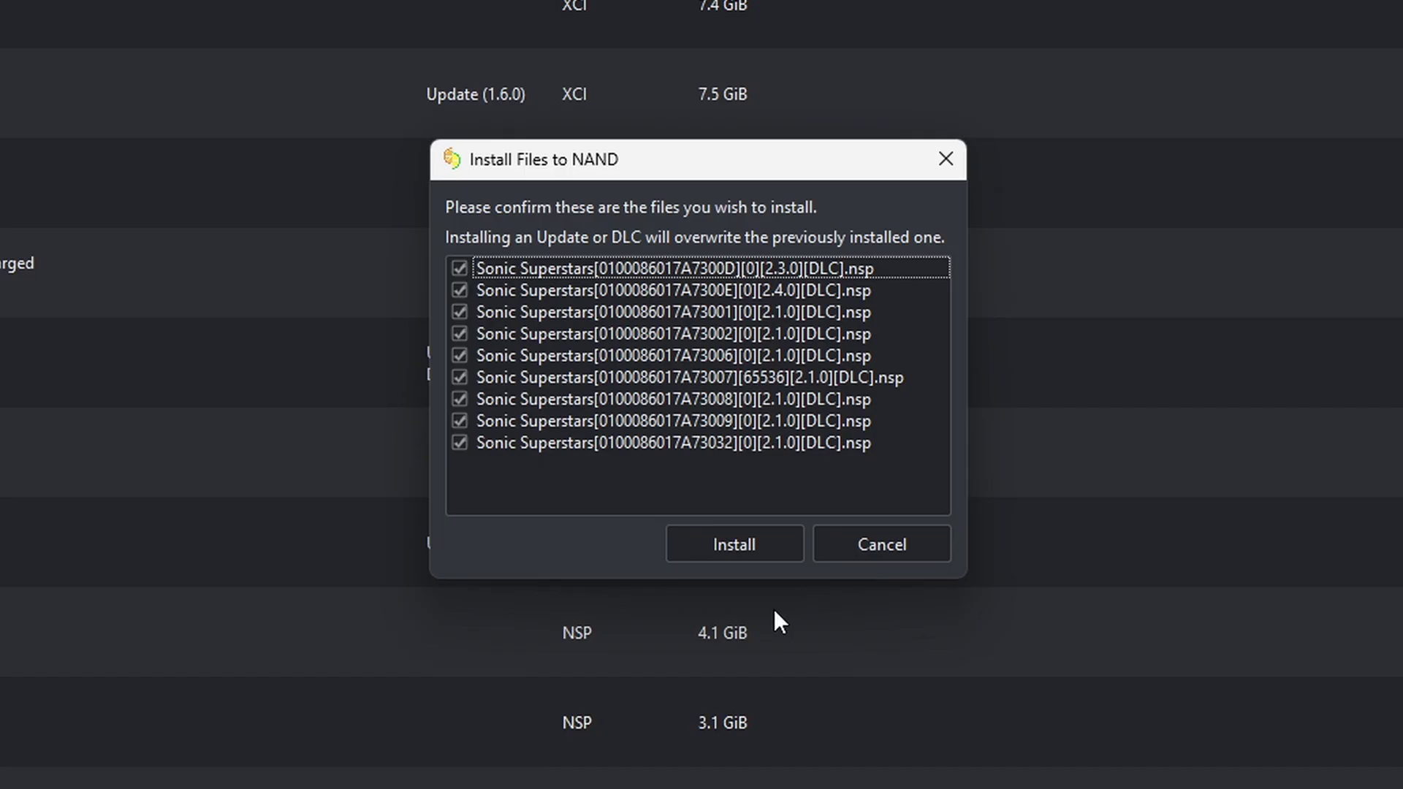
click(747, 541)
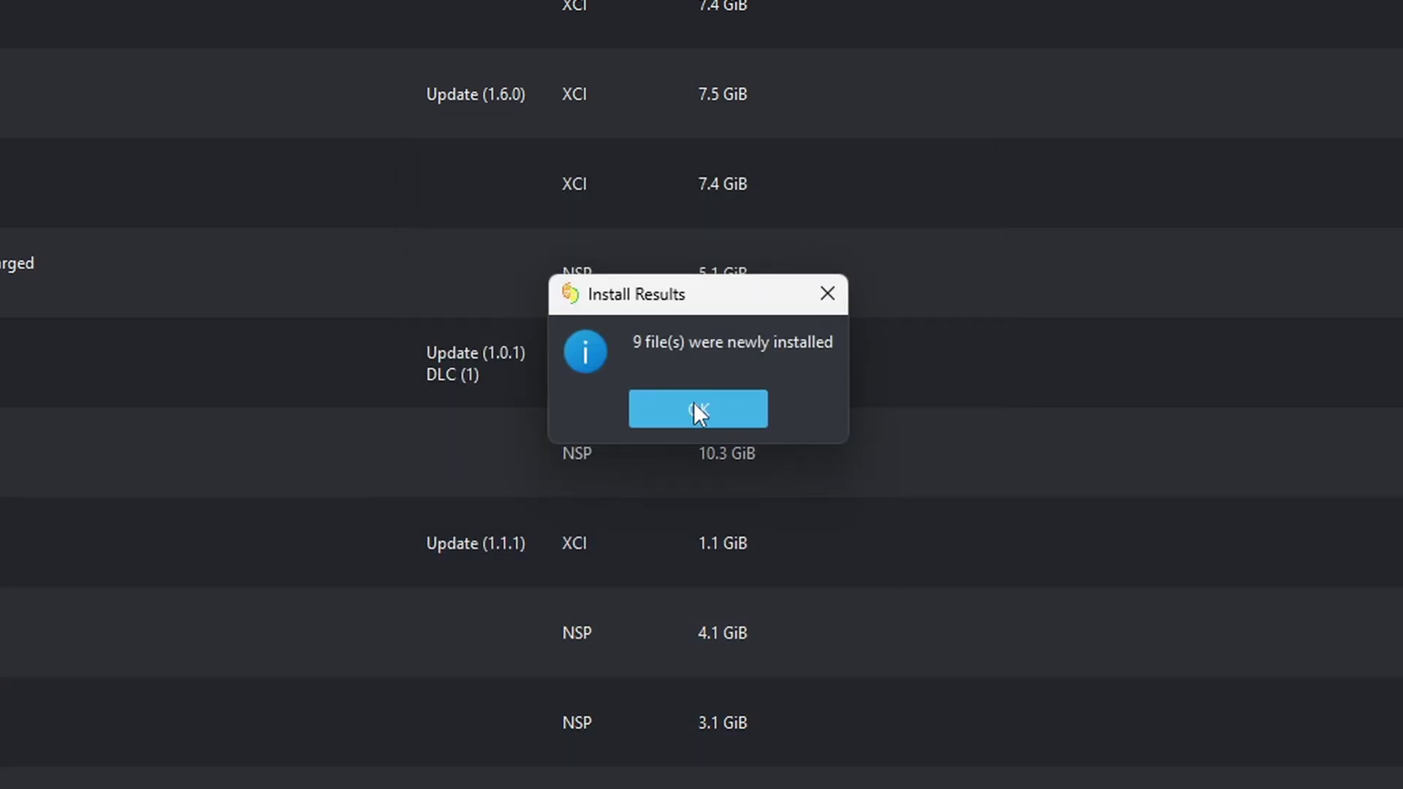
click(720, 409)
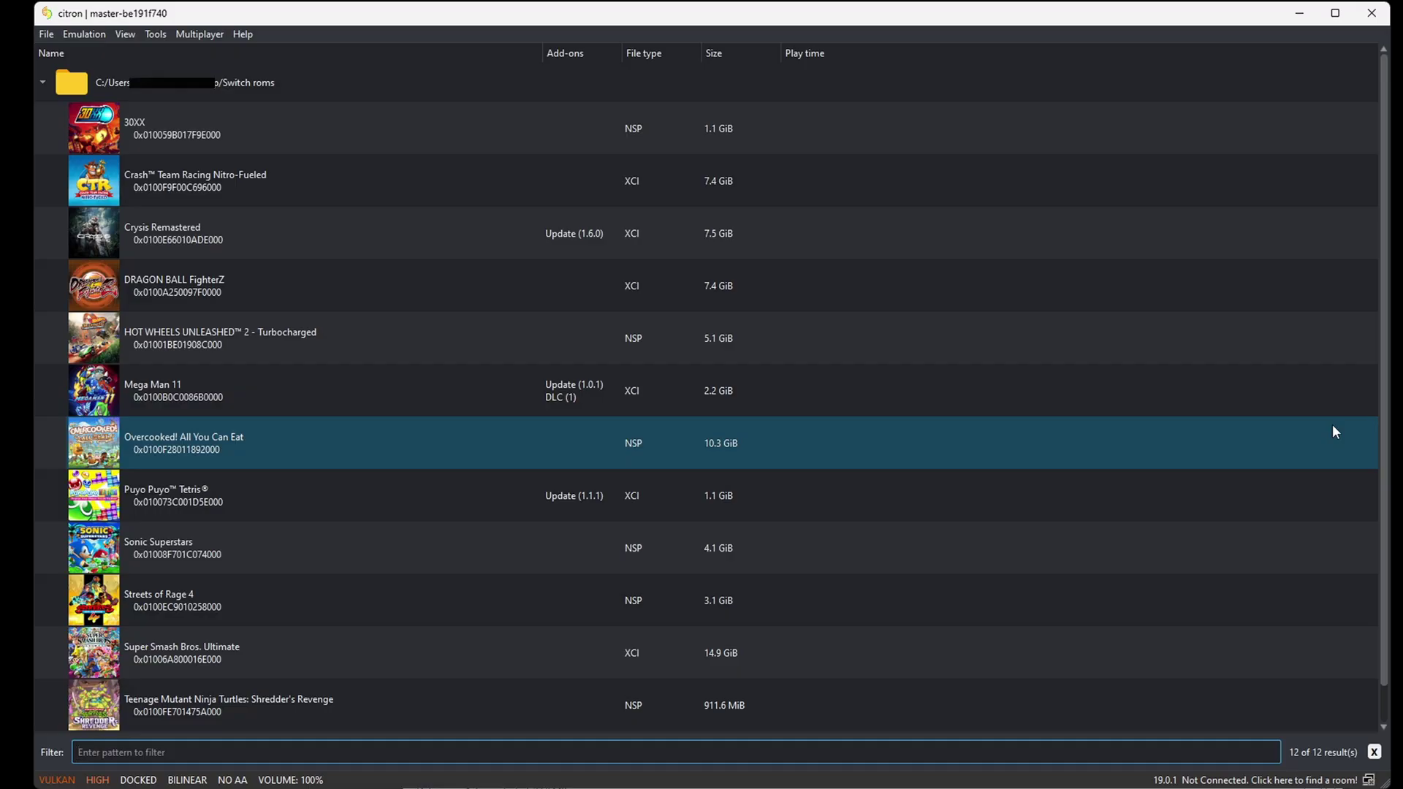
Step: Install the Sonic Superstars update file from the updates folder inside the desktop's Switch roms folder to NAND
click(48, 35)
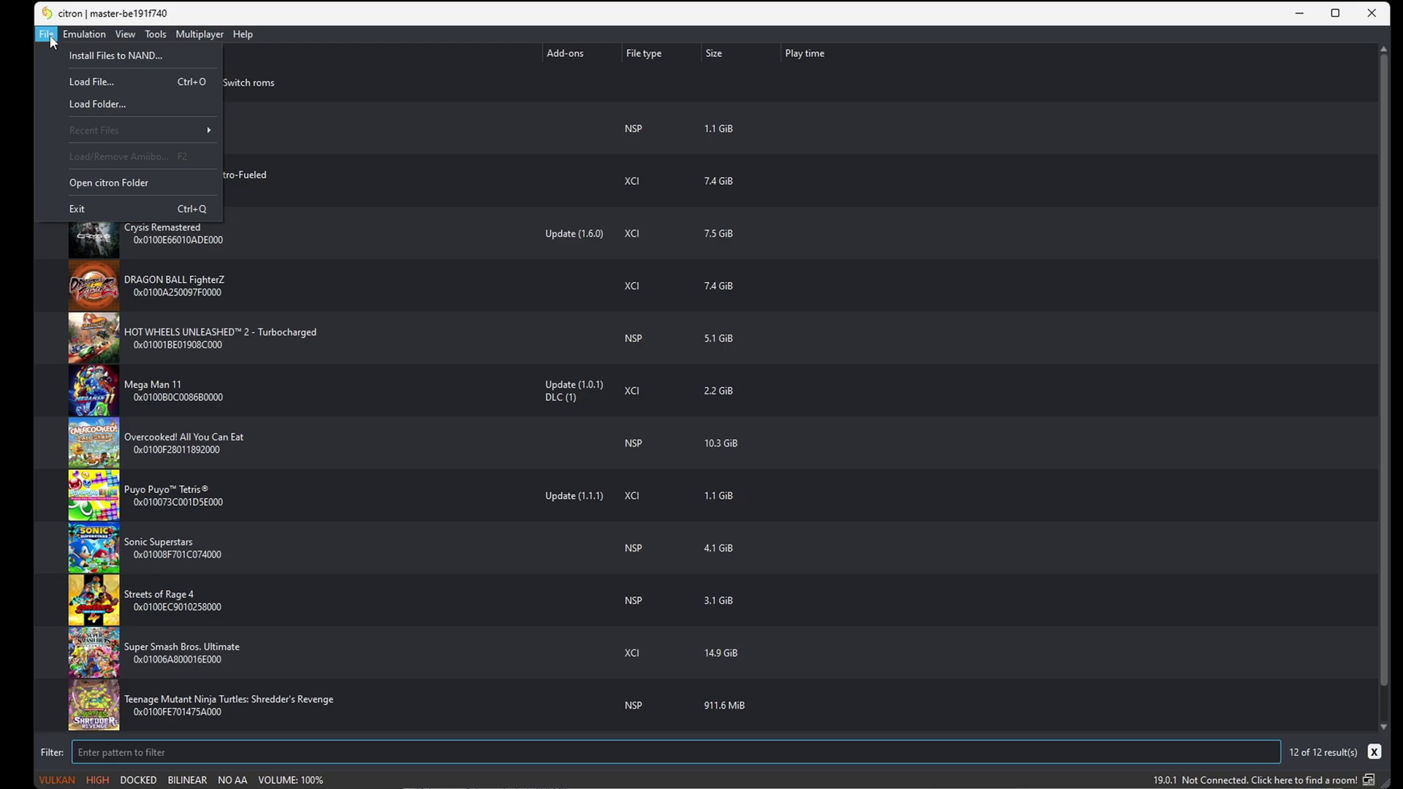
click(58, 56)
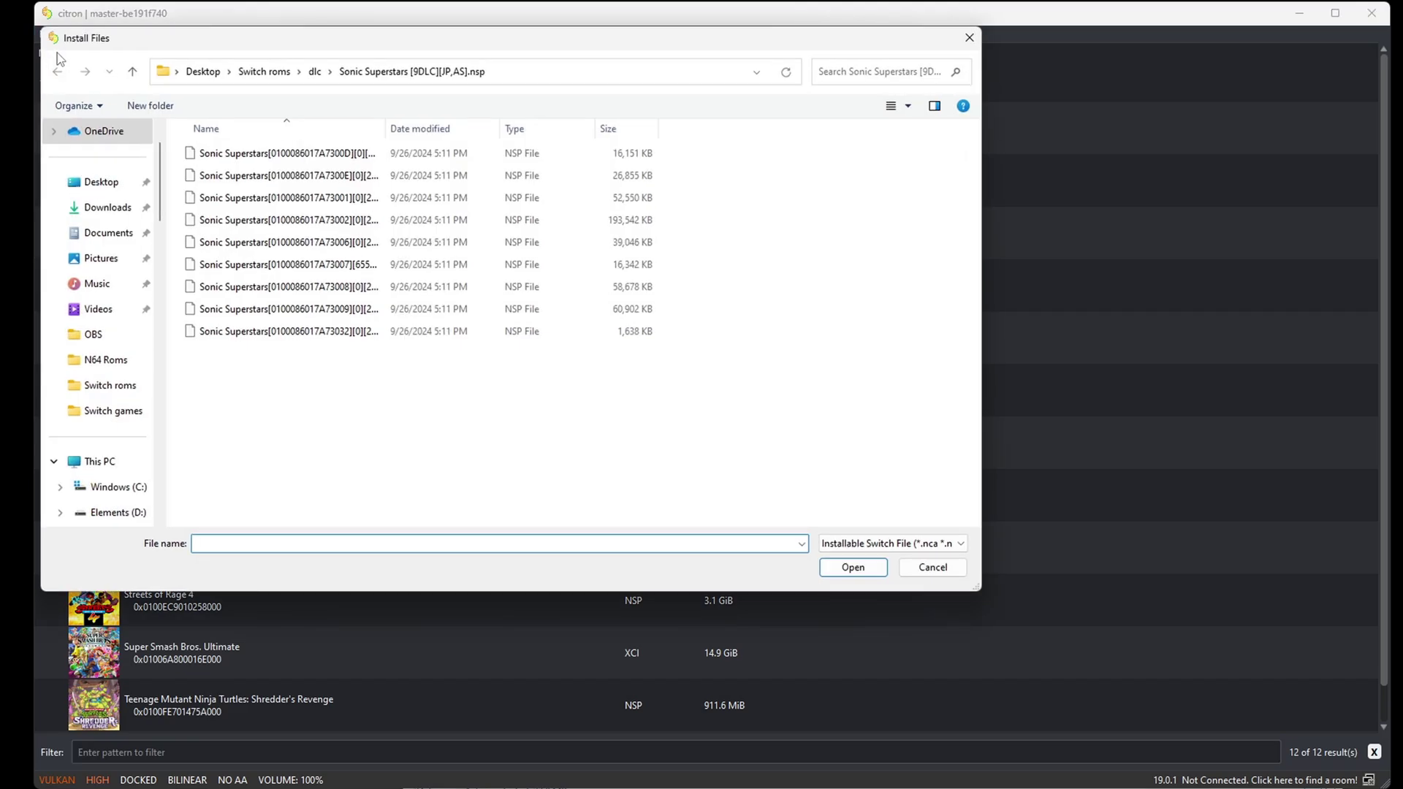
click(100, 184)
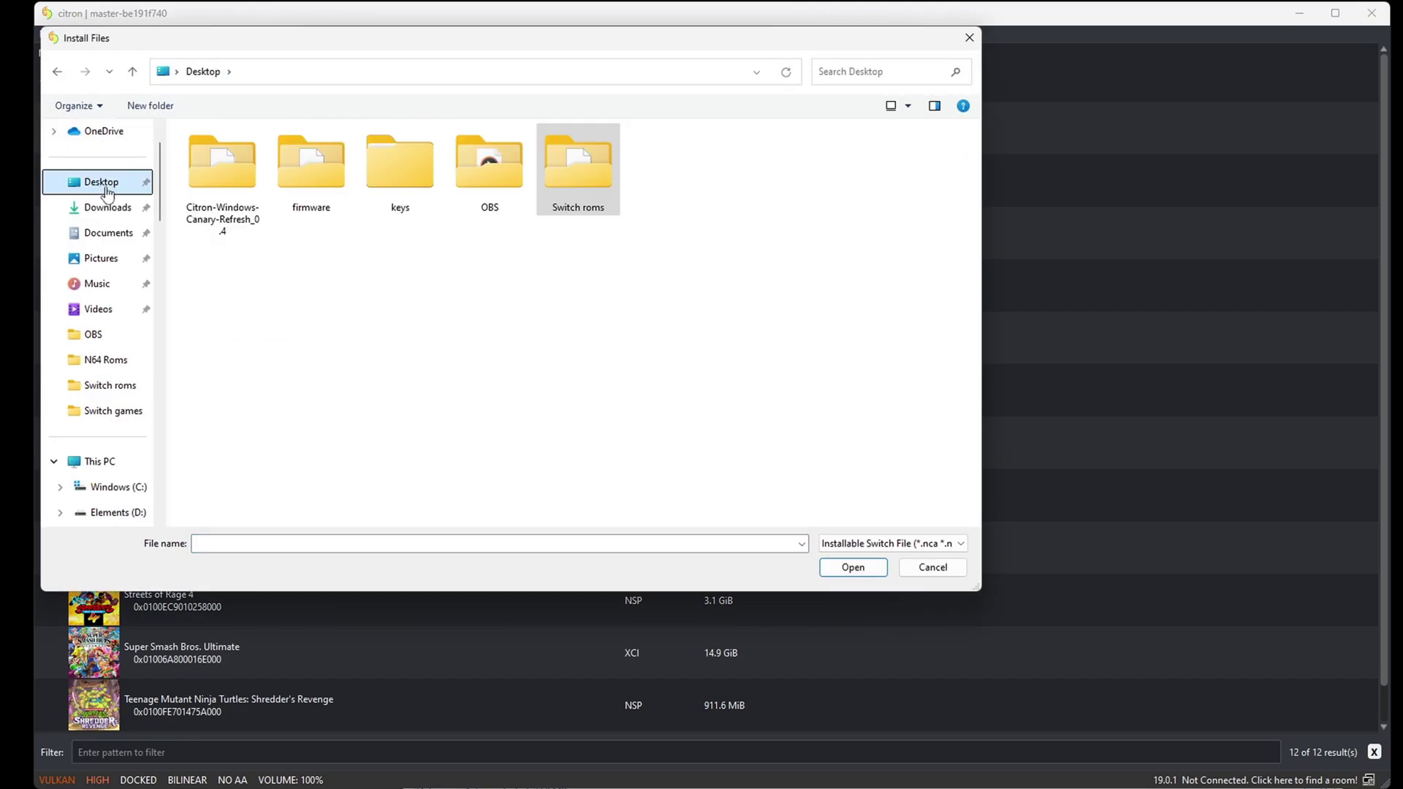
double_click(561, 167)
double_click(234, 179)
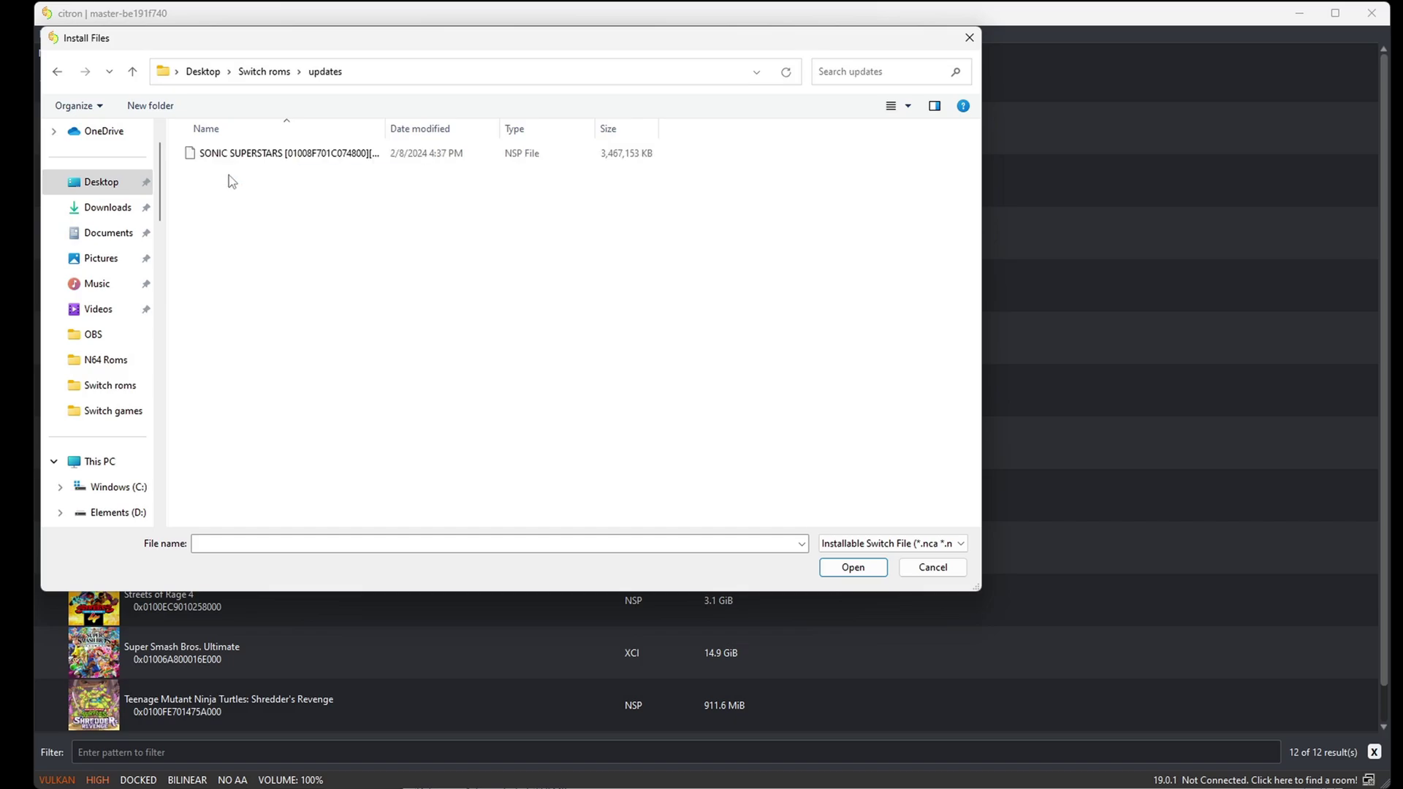
click(344, 155)
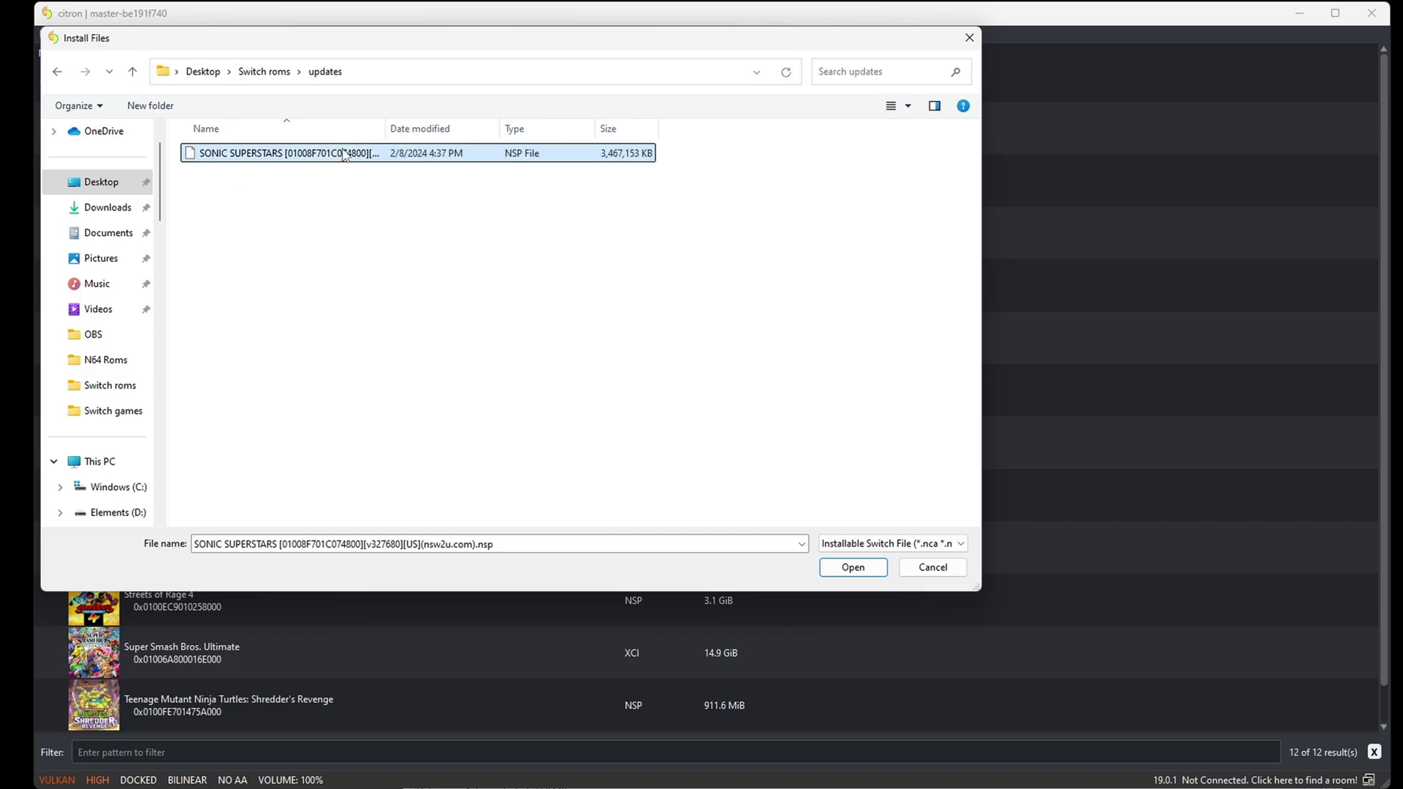
click(862, 568)
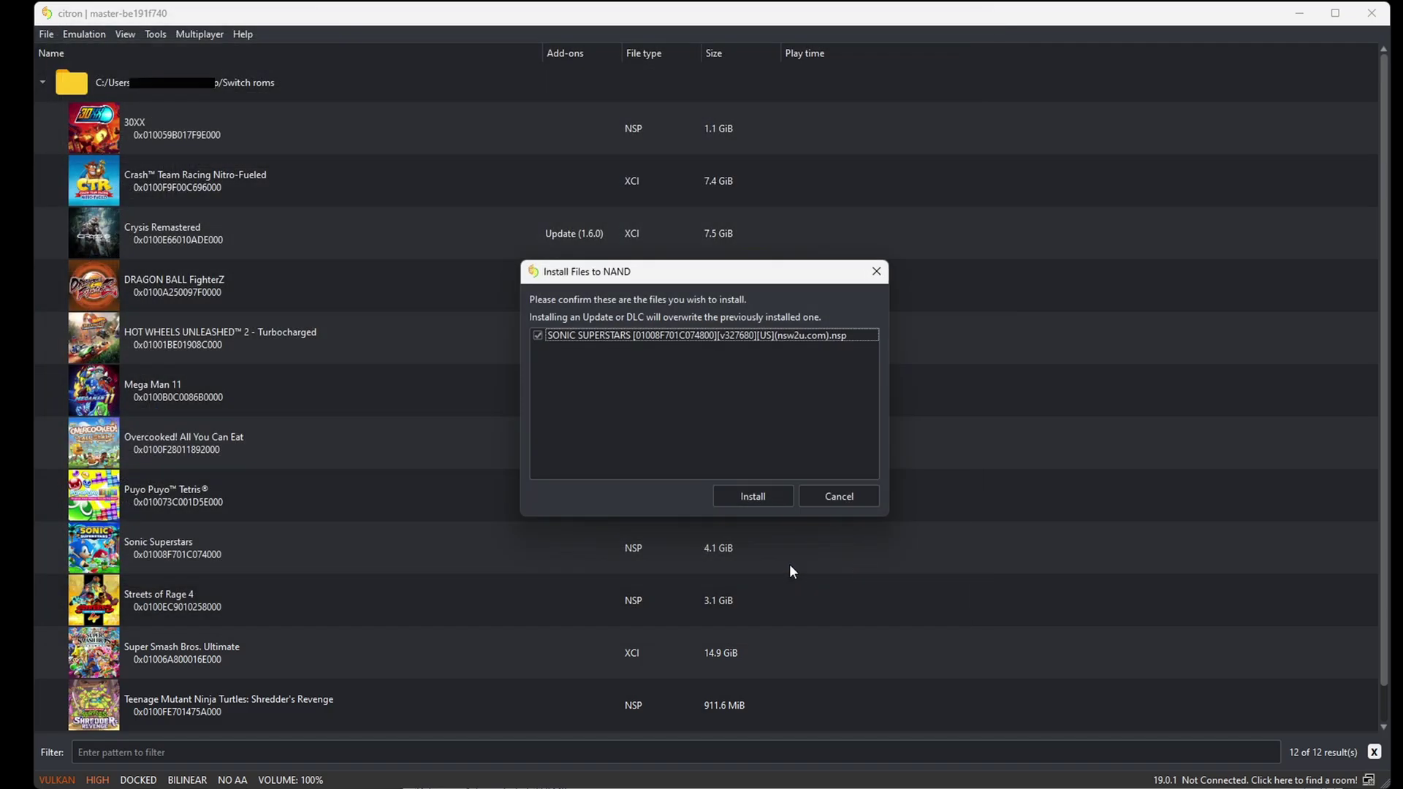
click(762, 493)
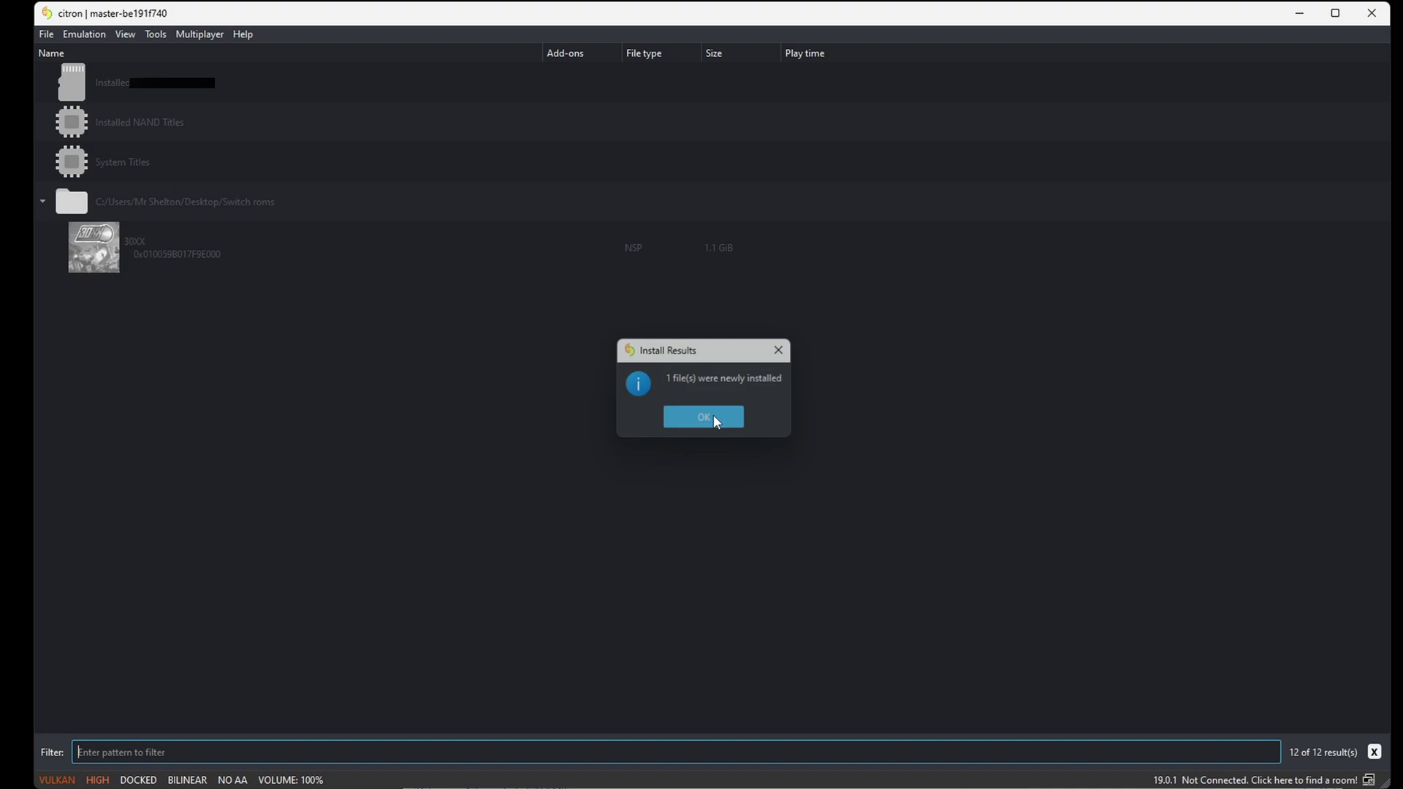
click(713, 415)
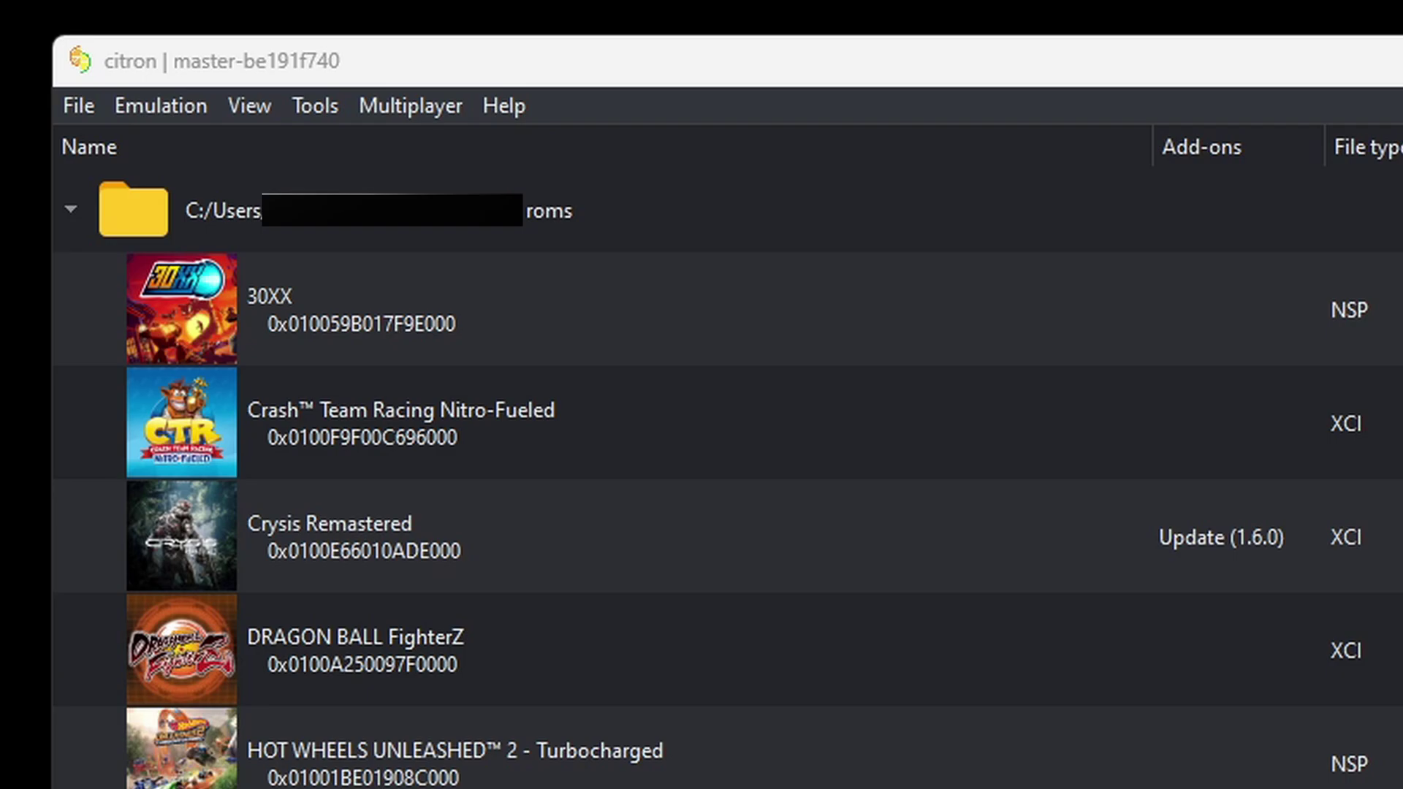
Step: Open the emulator configuration and view the hotkey bindings in the general settings
click(205, 105)
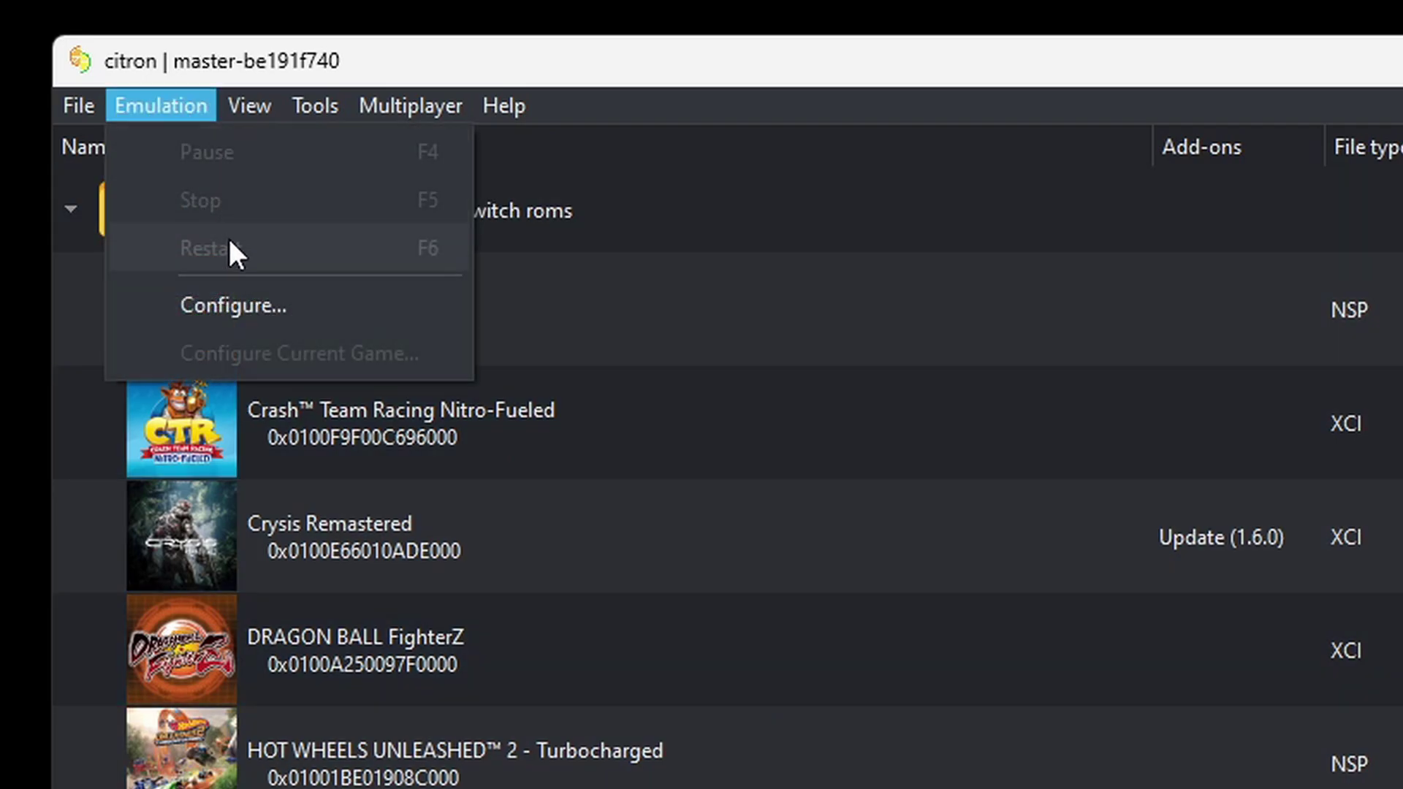
click(281, 307)
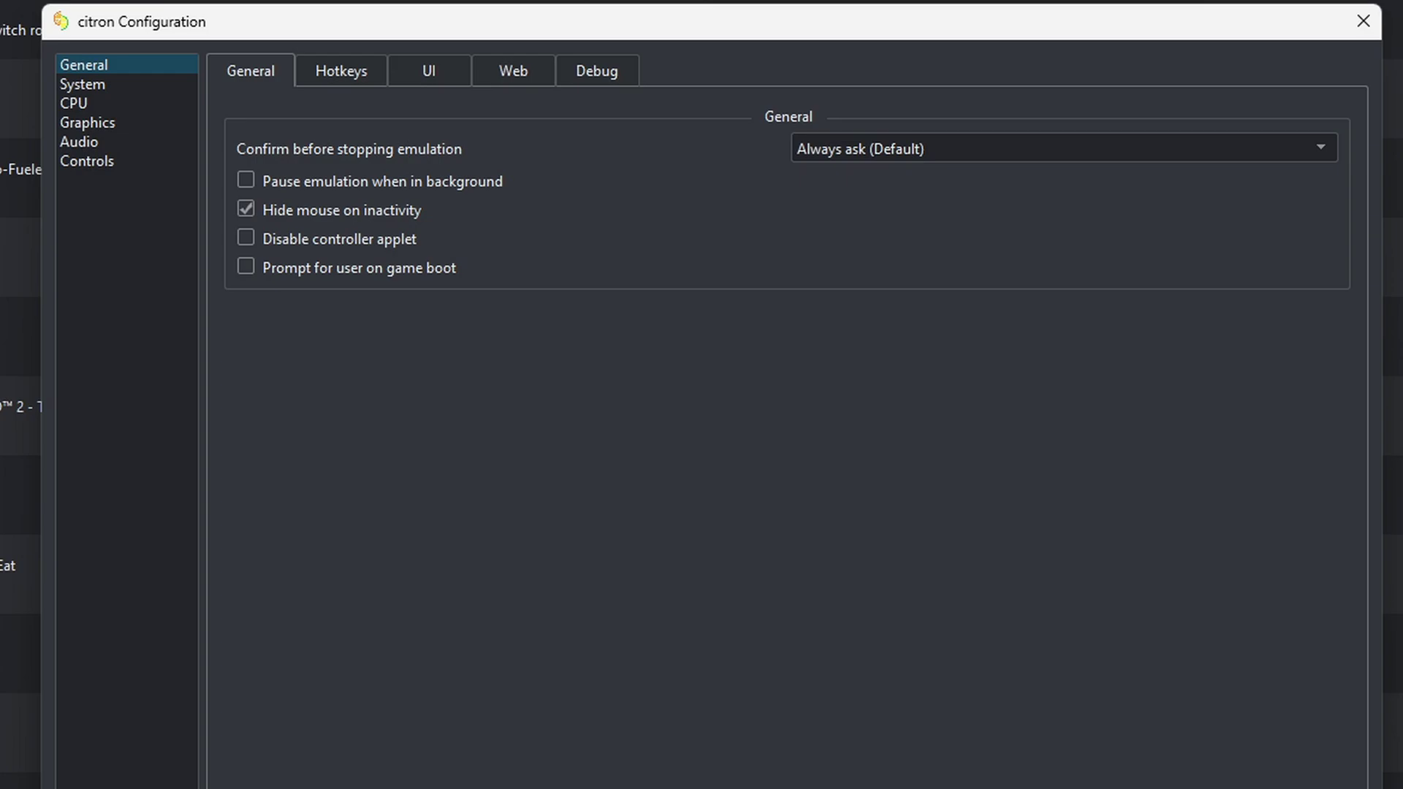
click(348, 72)
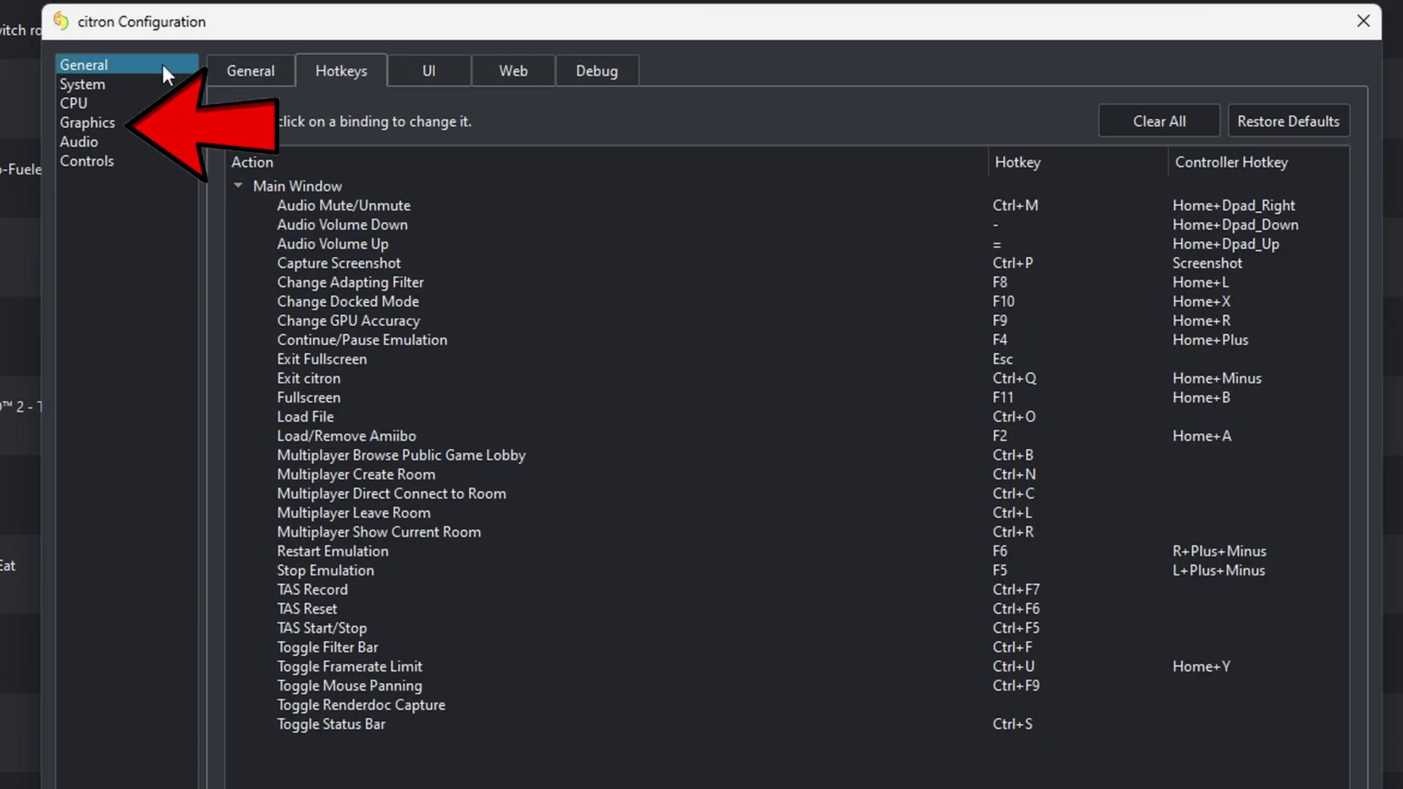
Step: Examine the available API and device options in the graphics settings without changing them
click(117, 124)
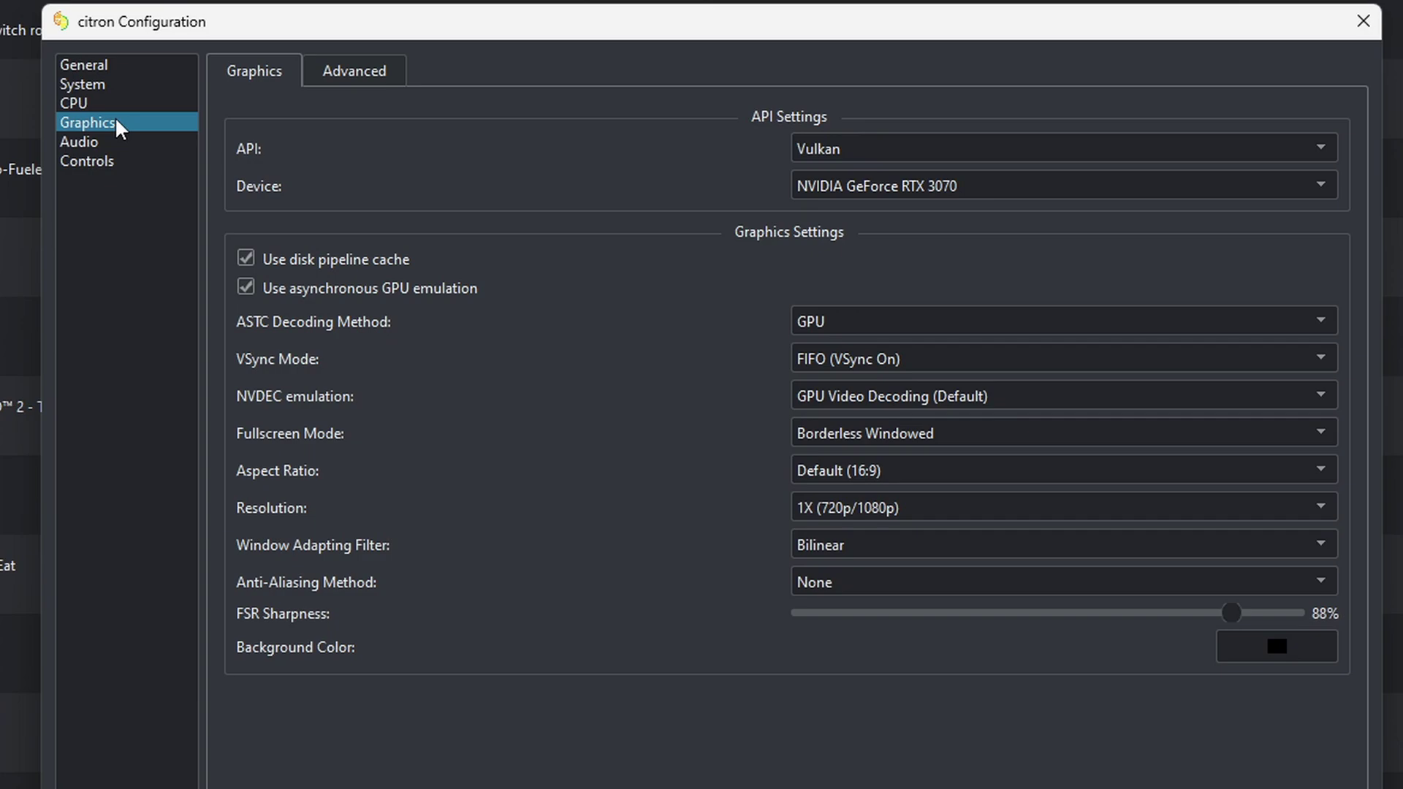
click(1316, 149)
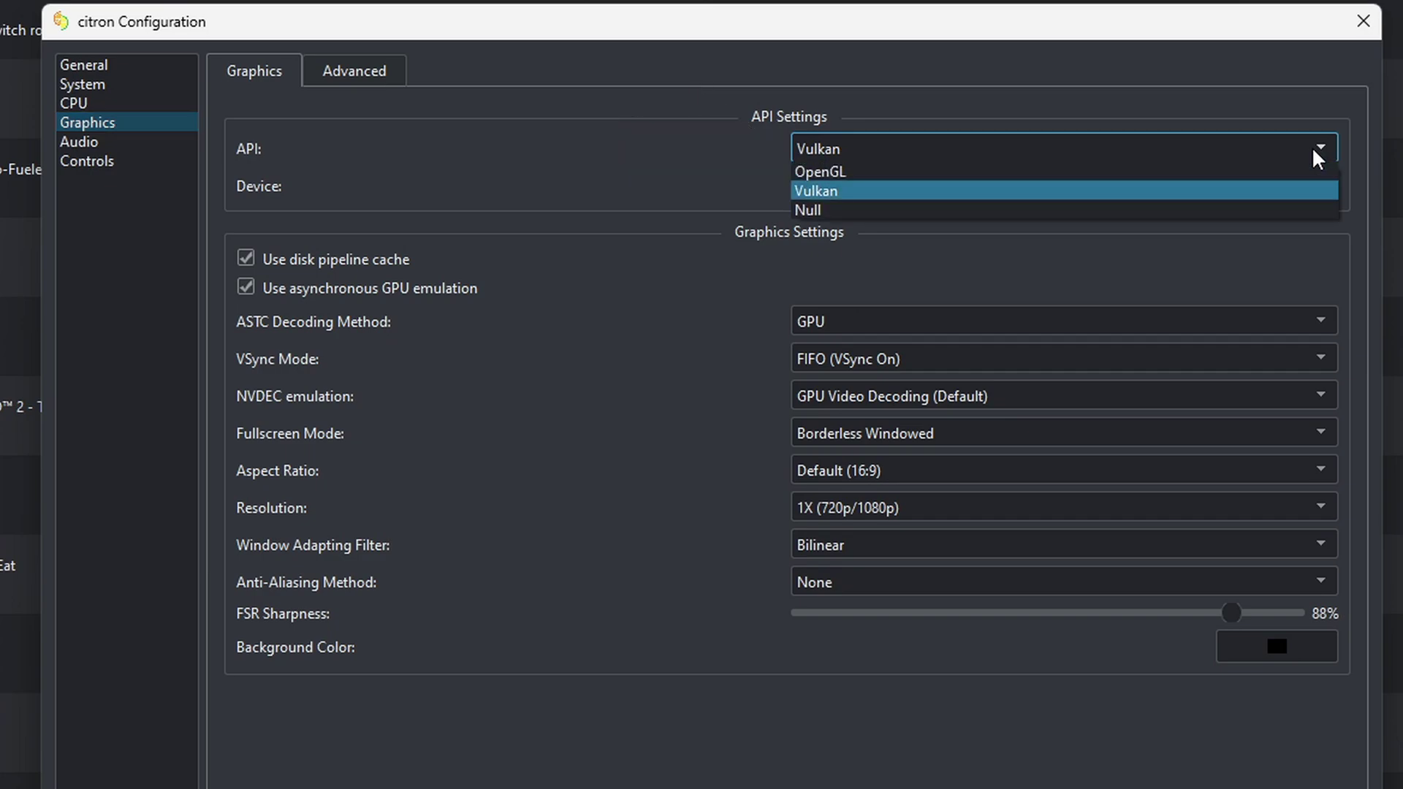
click(1323, 34)
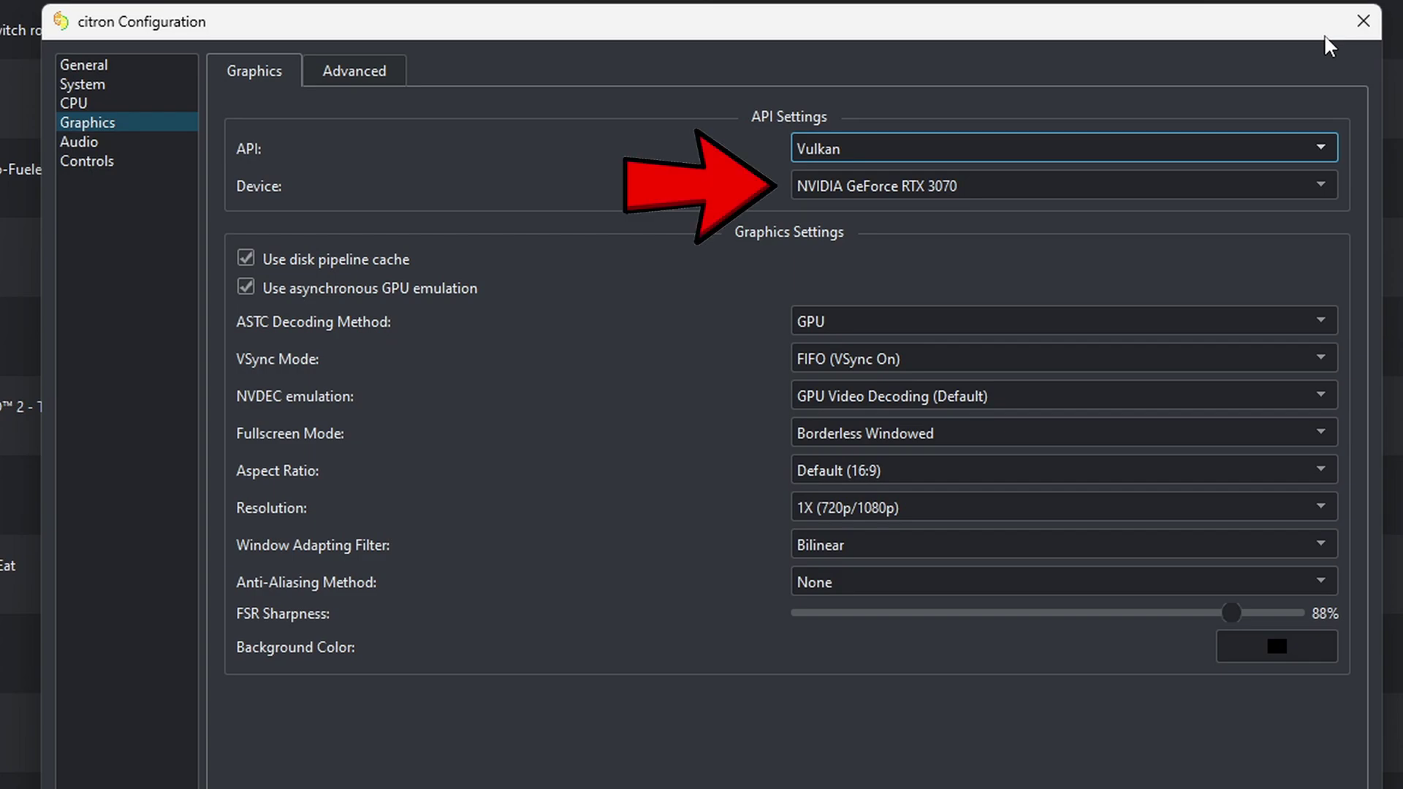
click(1327, 184)
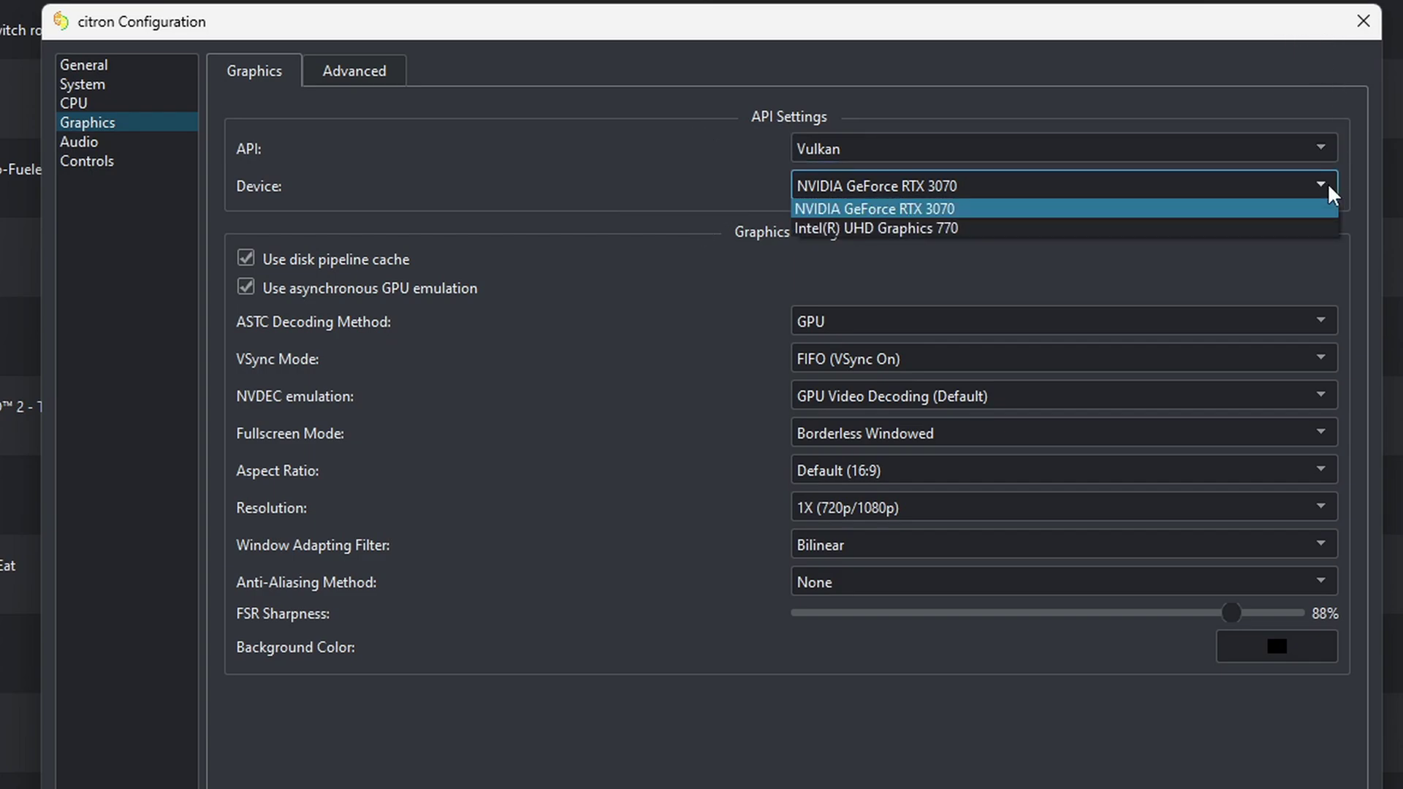
click(1317, 42)
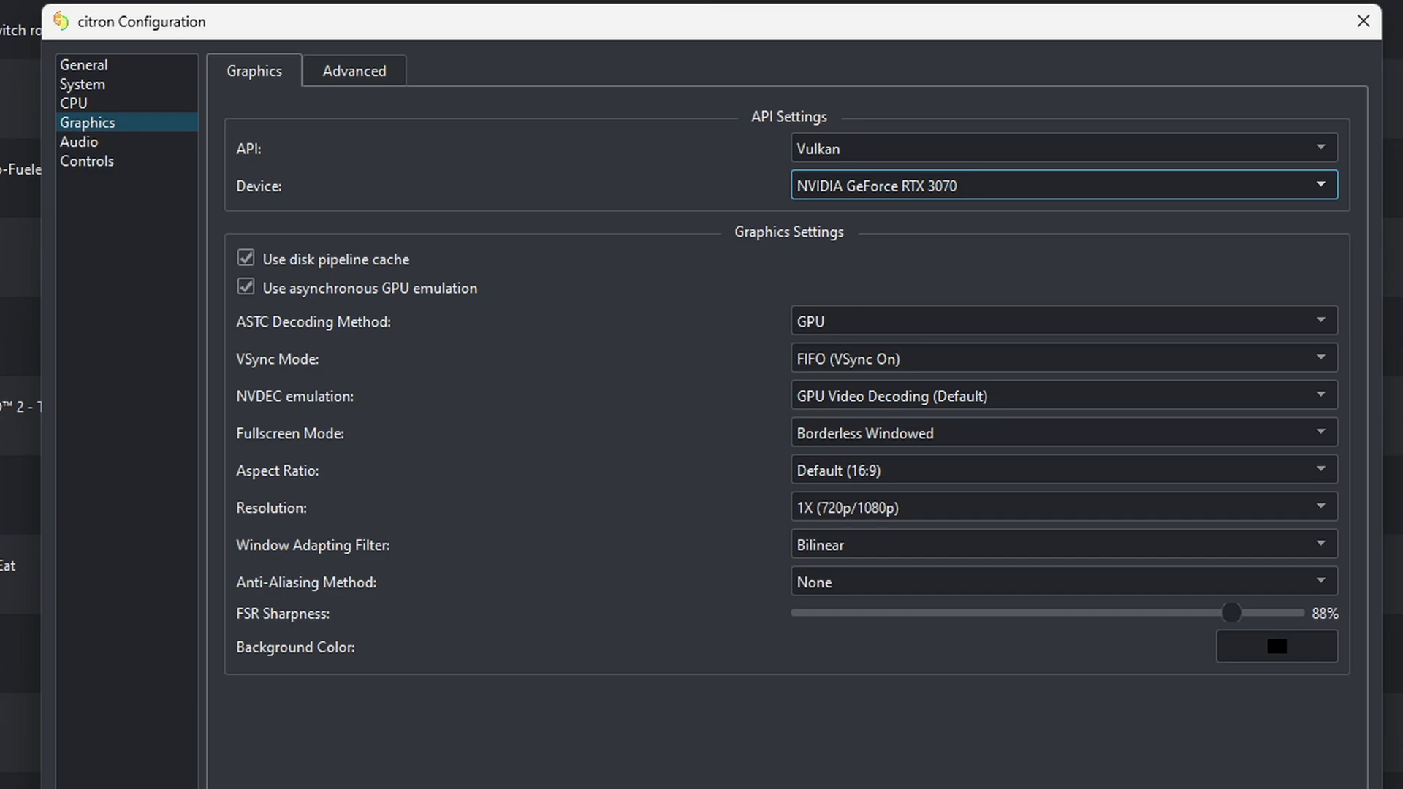
Step: Set the graphics resolution to 2X (1440p/2160p) and enable asynchronous shader building (Hack) in the advanced graphics settings
click(1321, 506)
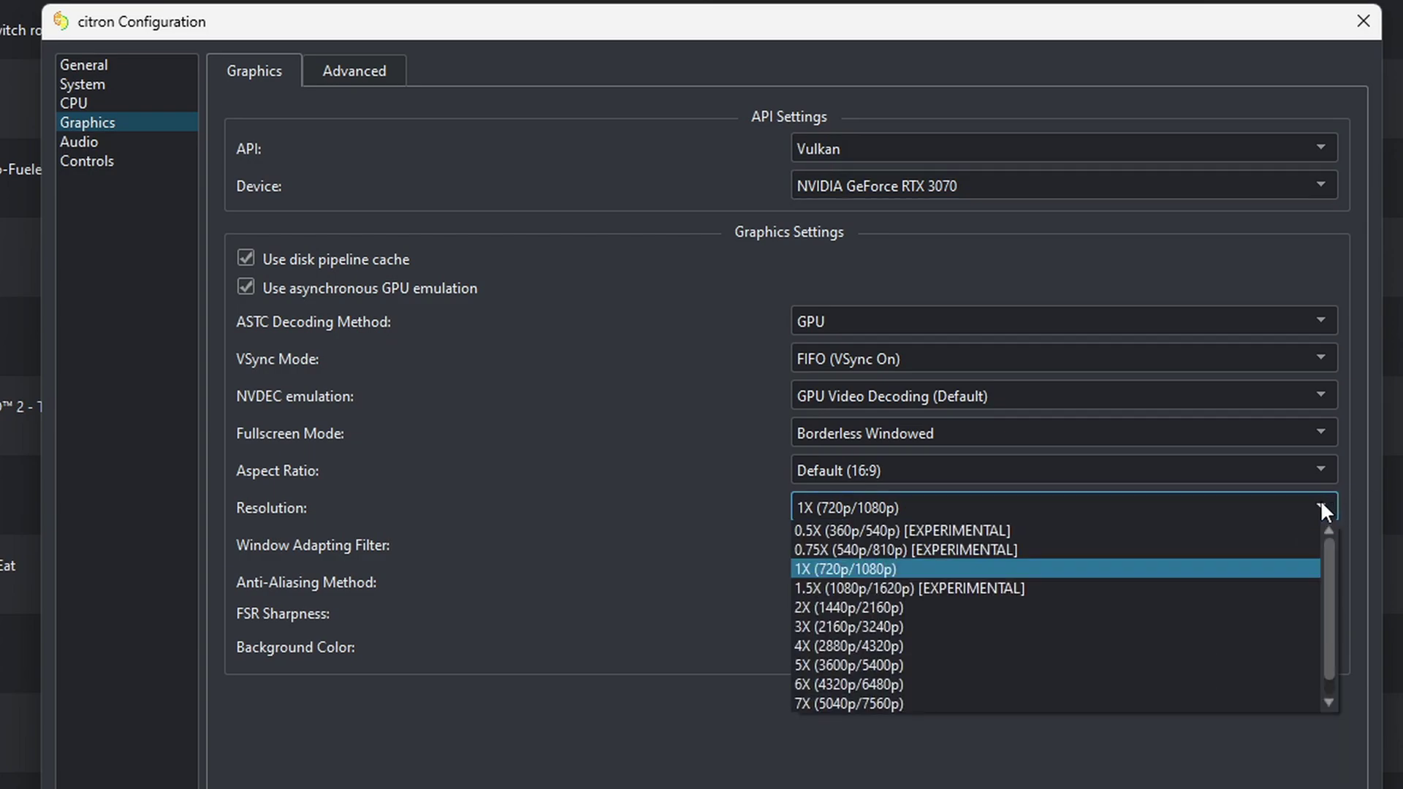
click(928, 615)
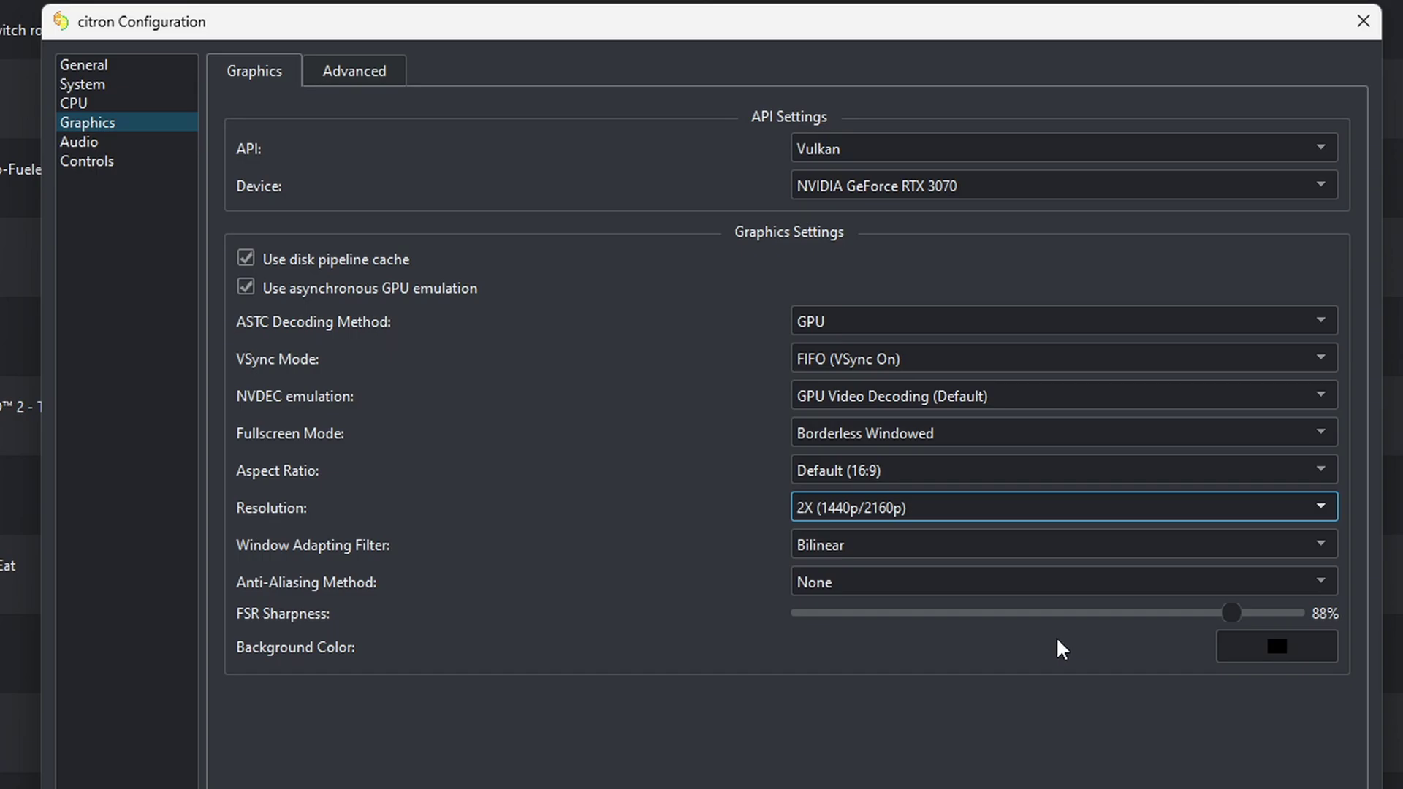
click(355, 71)
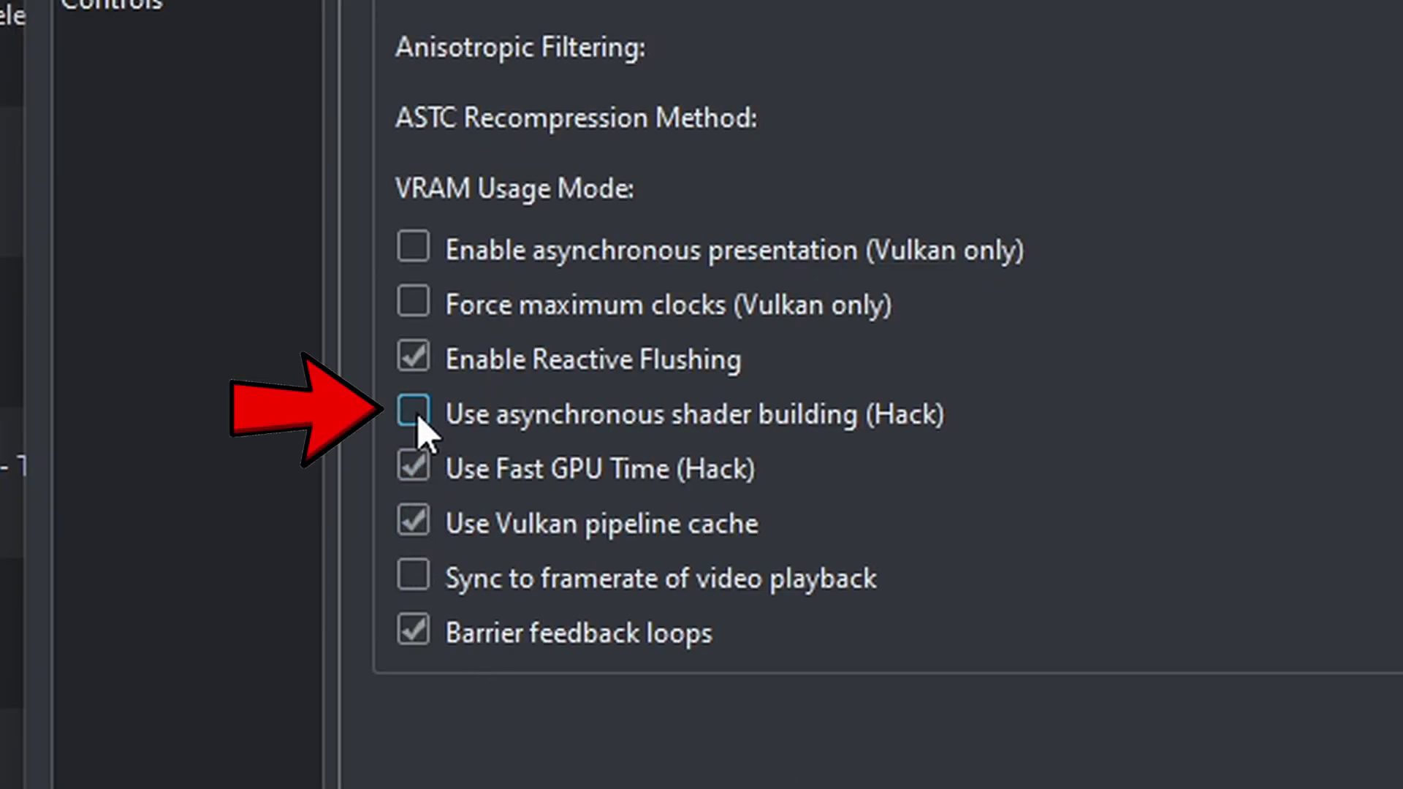
click(419, 418)
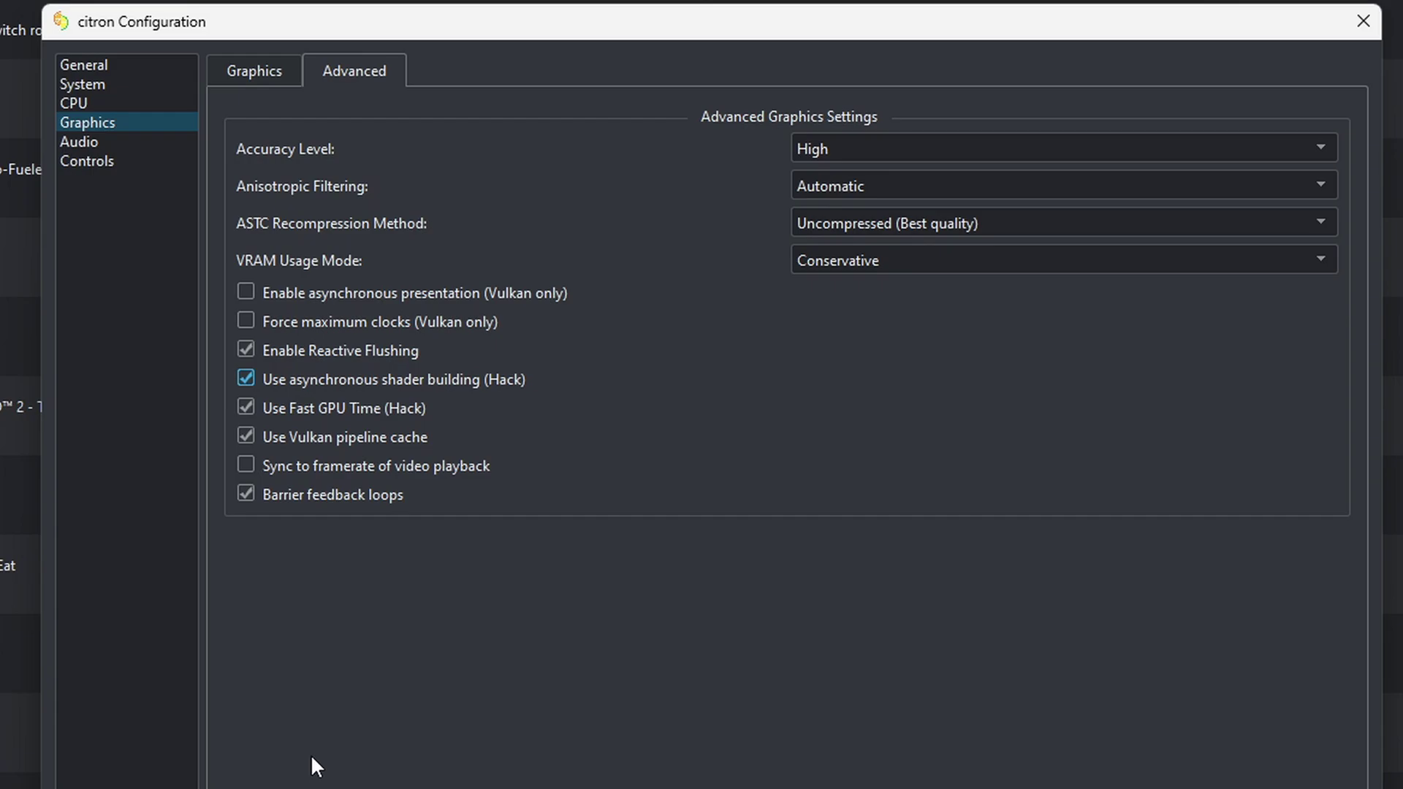
Step: Assign Xbox One Controller 0 as Player 1's input device and save its mapping as a new profile named P1
click(114, 157)
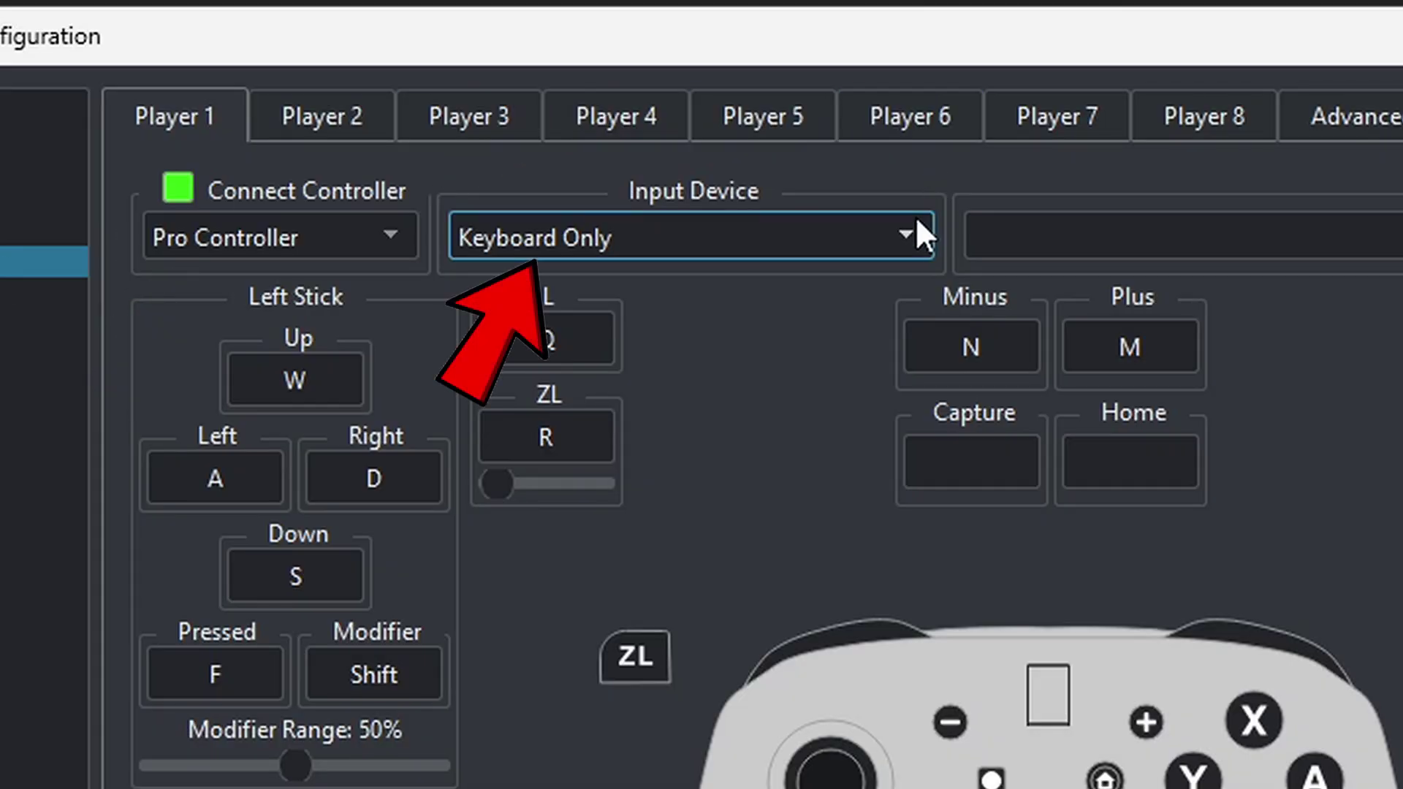
click(914, 241)
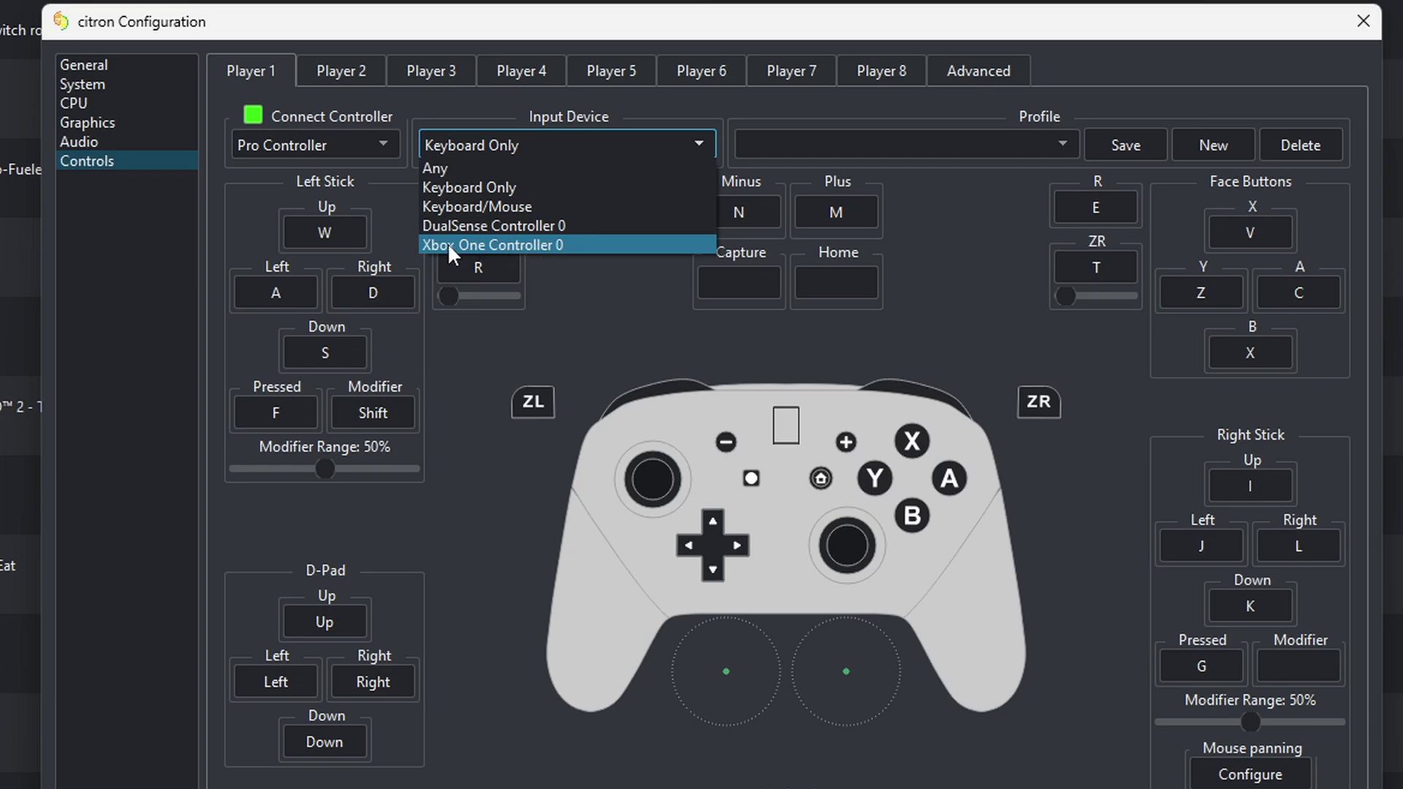
click(448, 243)
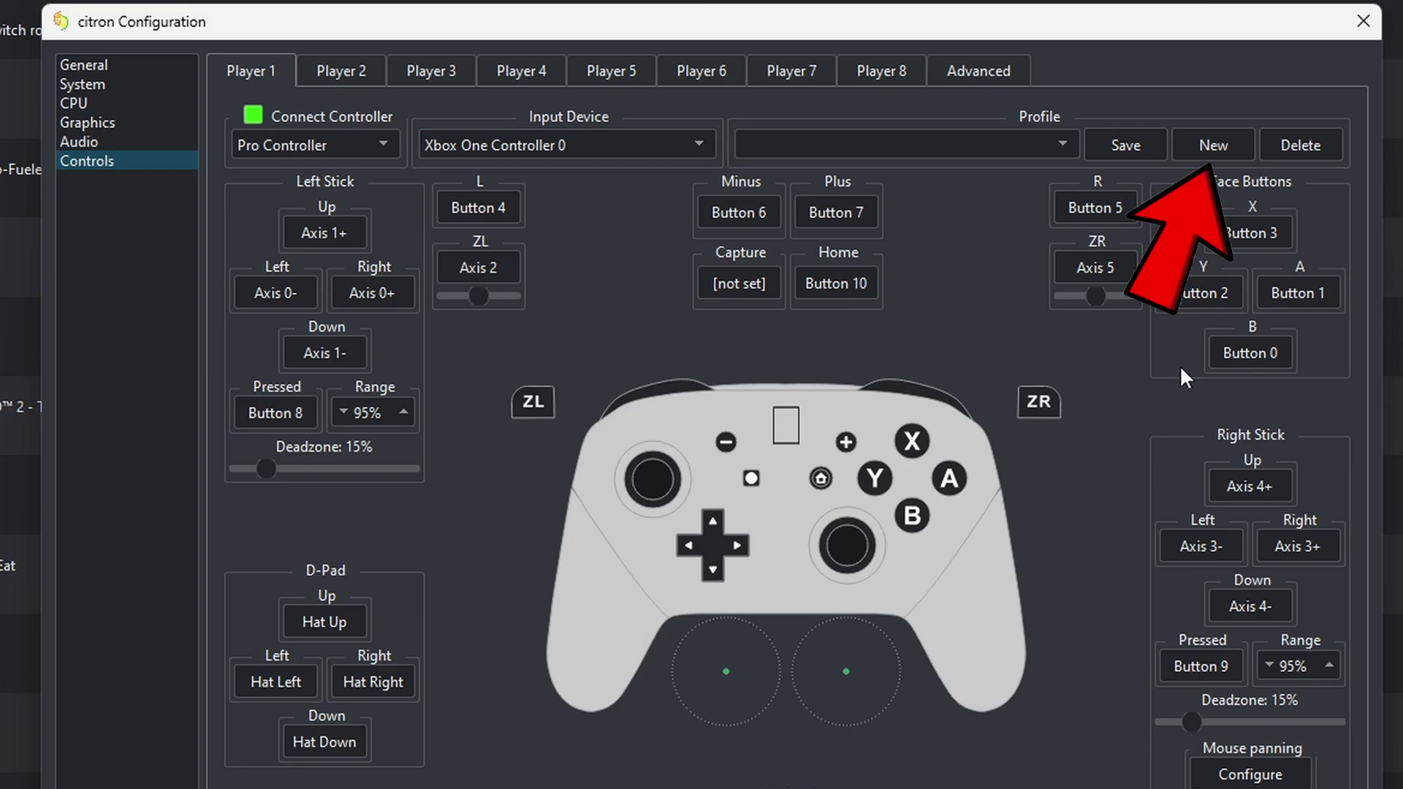
click(1230, 147)
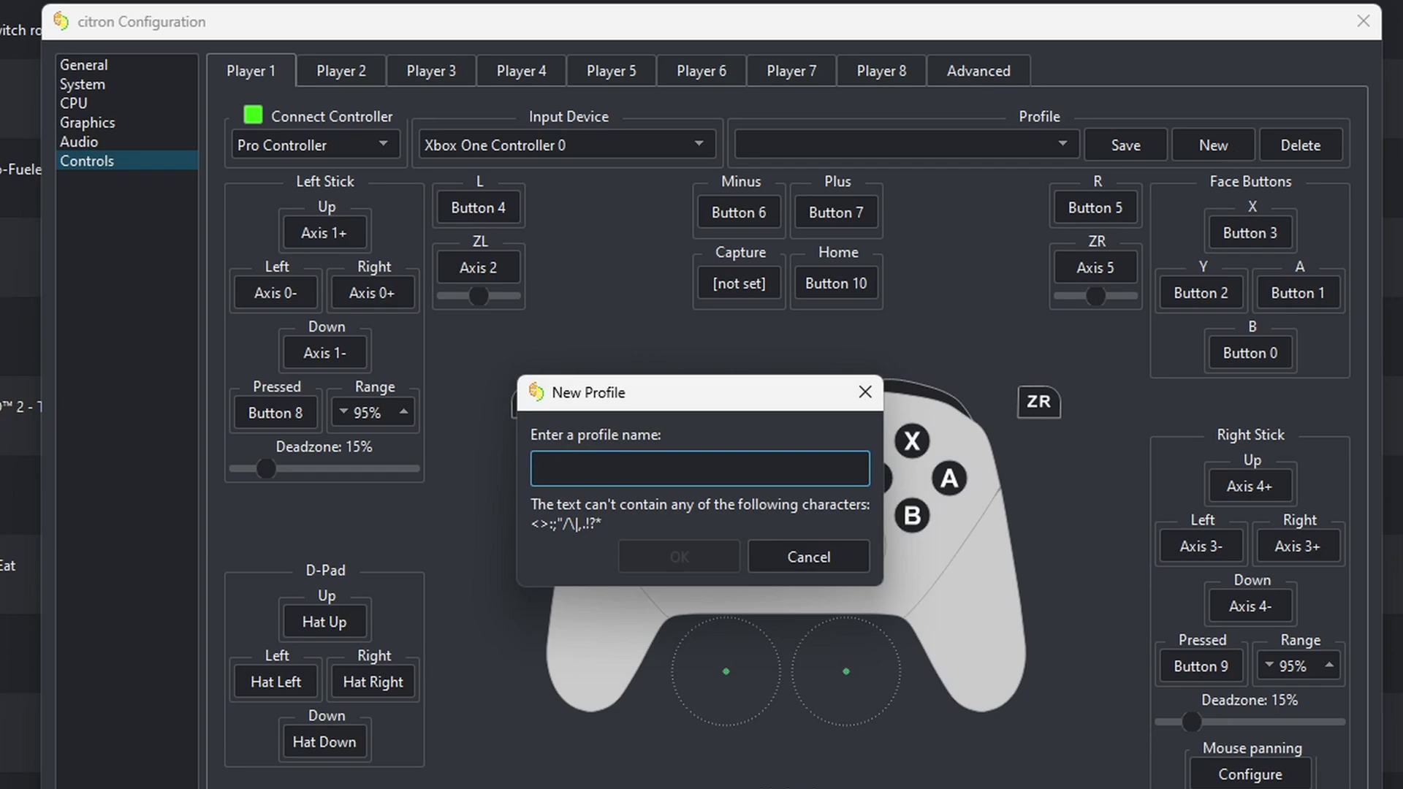
text(P1)
click(694, 554)
click(1128, 139)
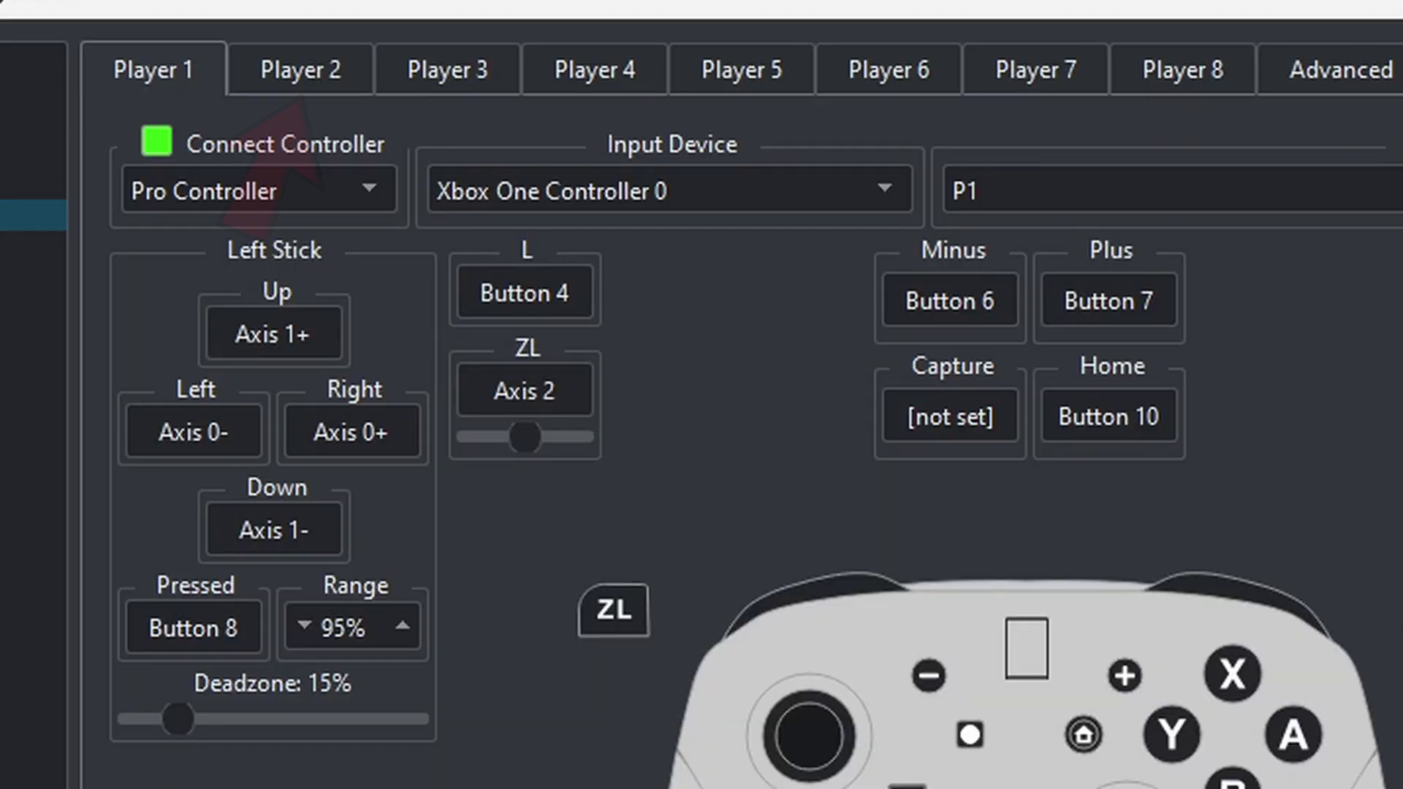
Step: Connect Player 2 with DualSense Controller 0, create a profile named P2 for it, and apply the configuration
click(304, 61)
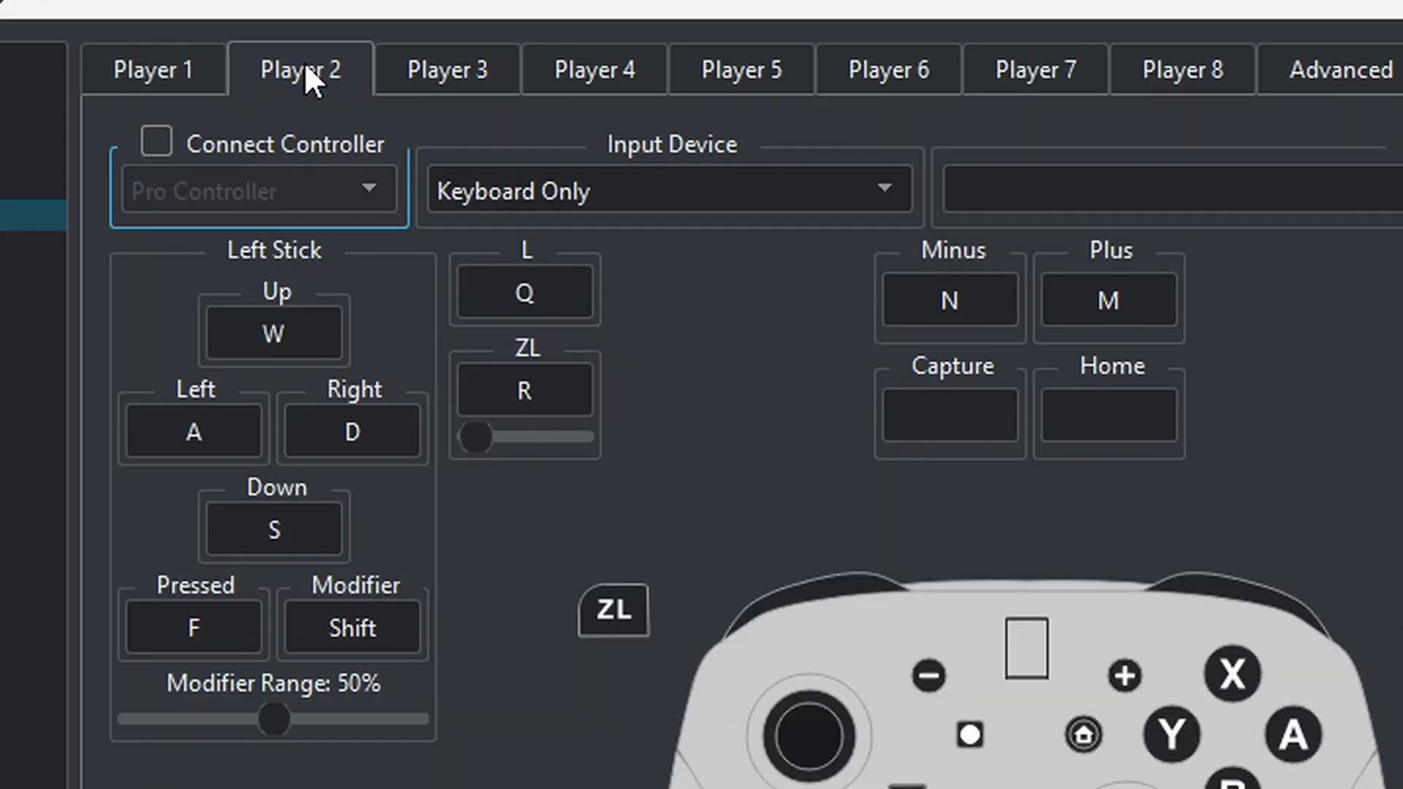
click(159, 143)
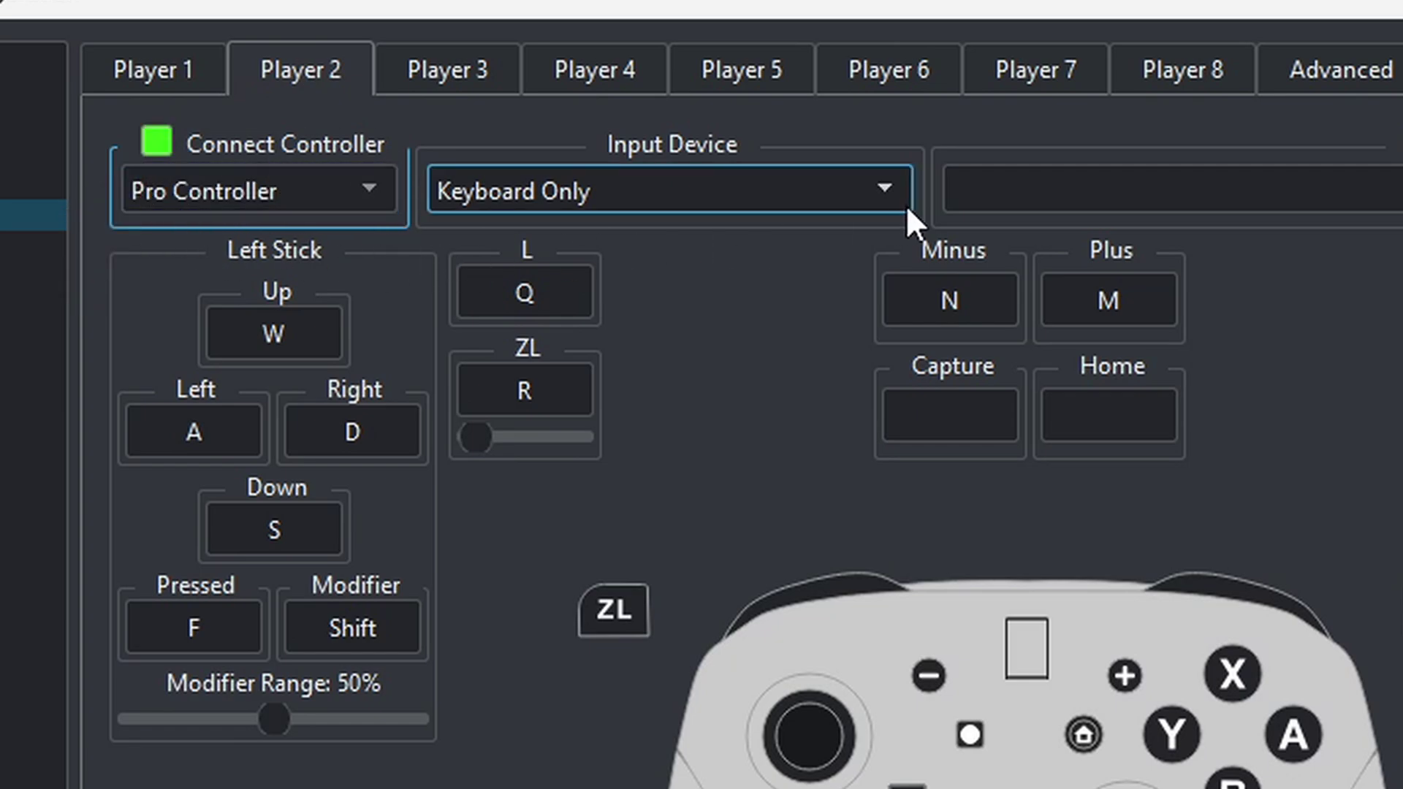
click(884, 186)
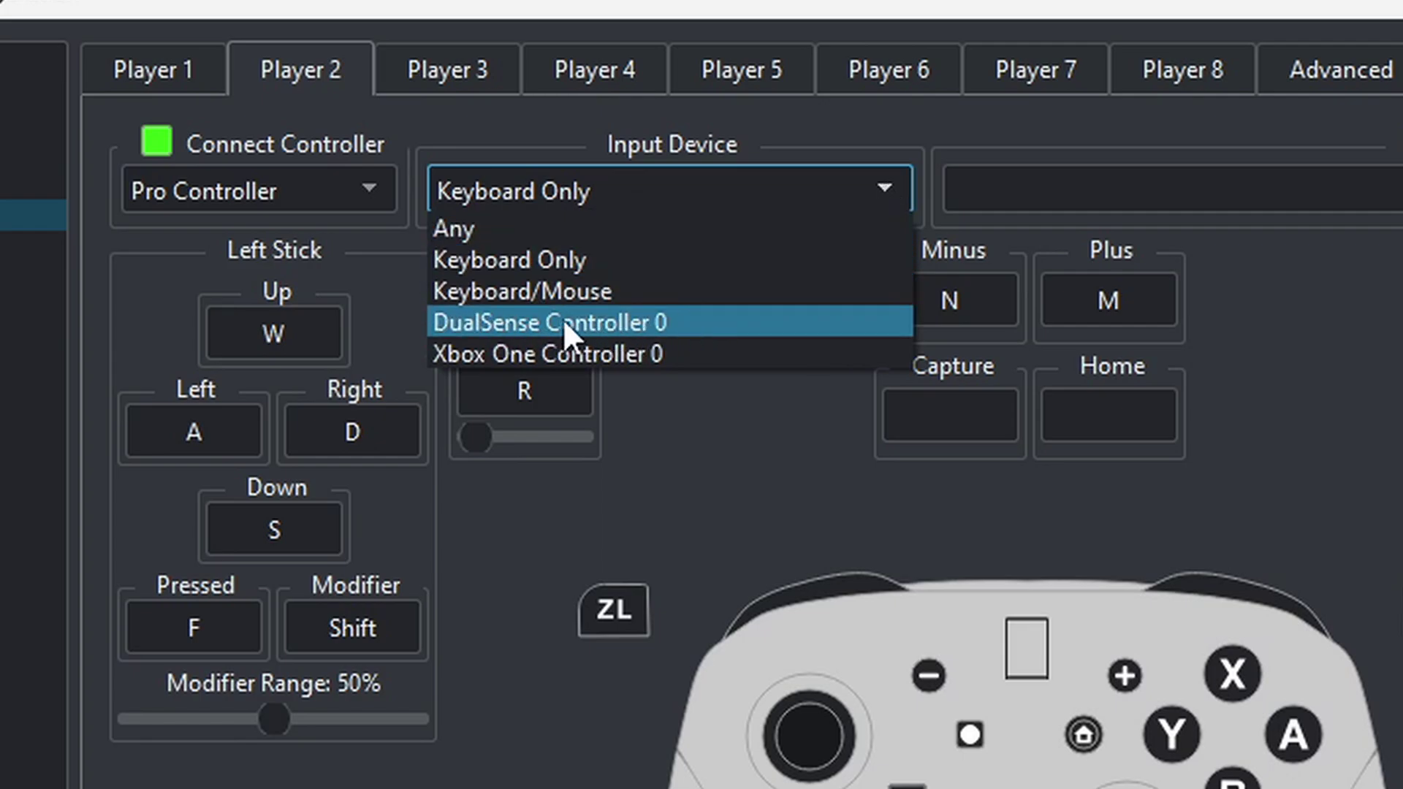
click(695, 322)
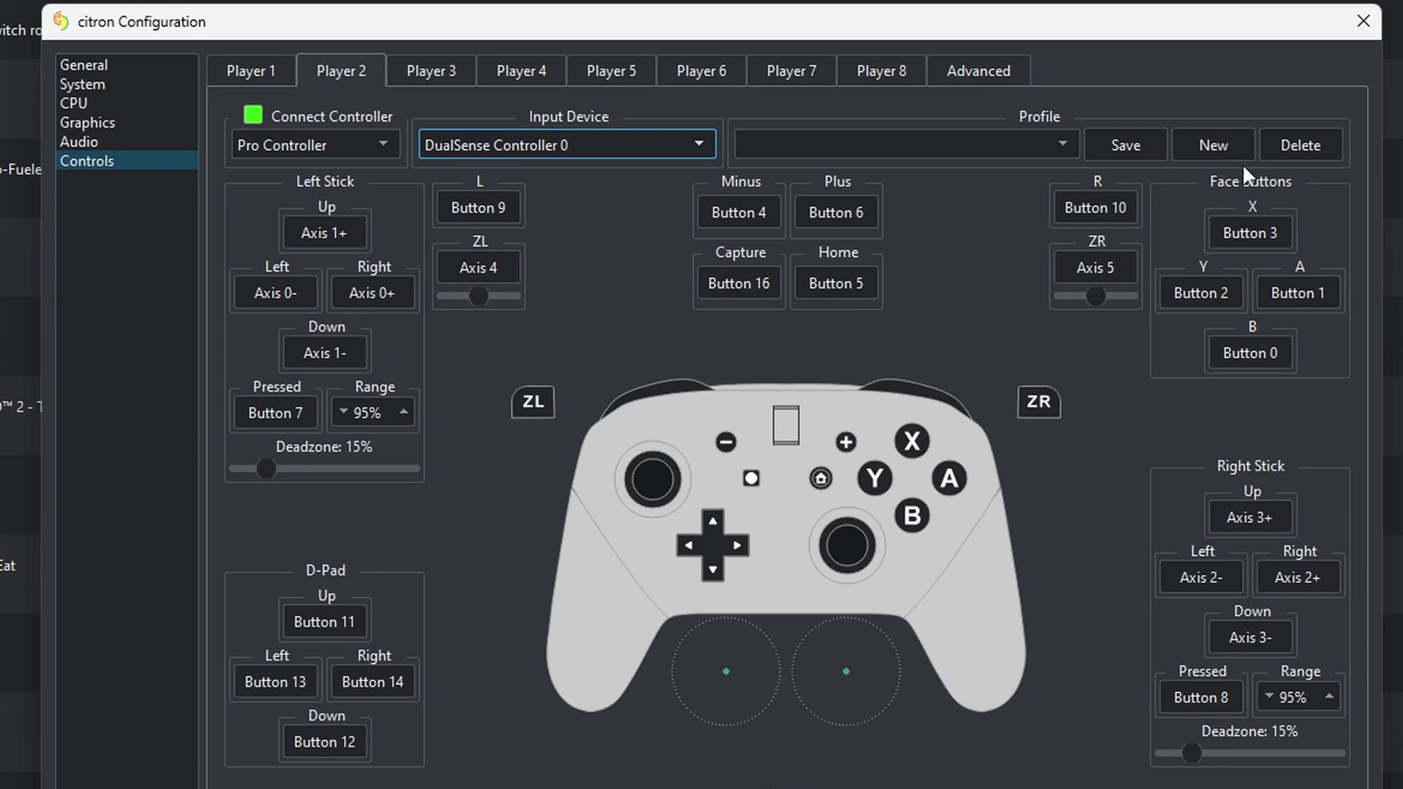
click(1212, 145)
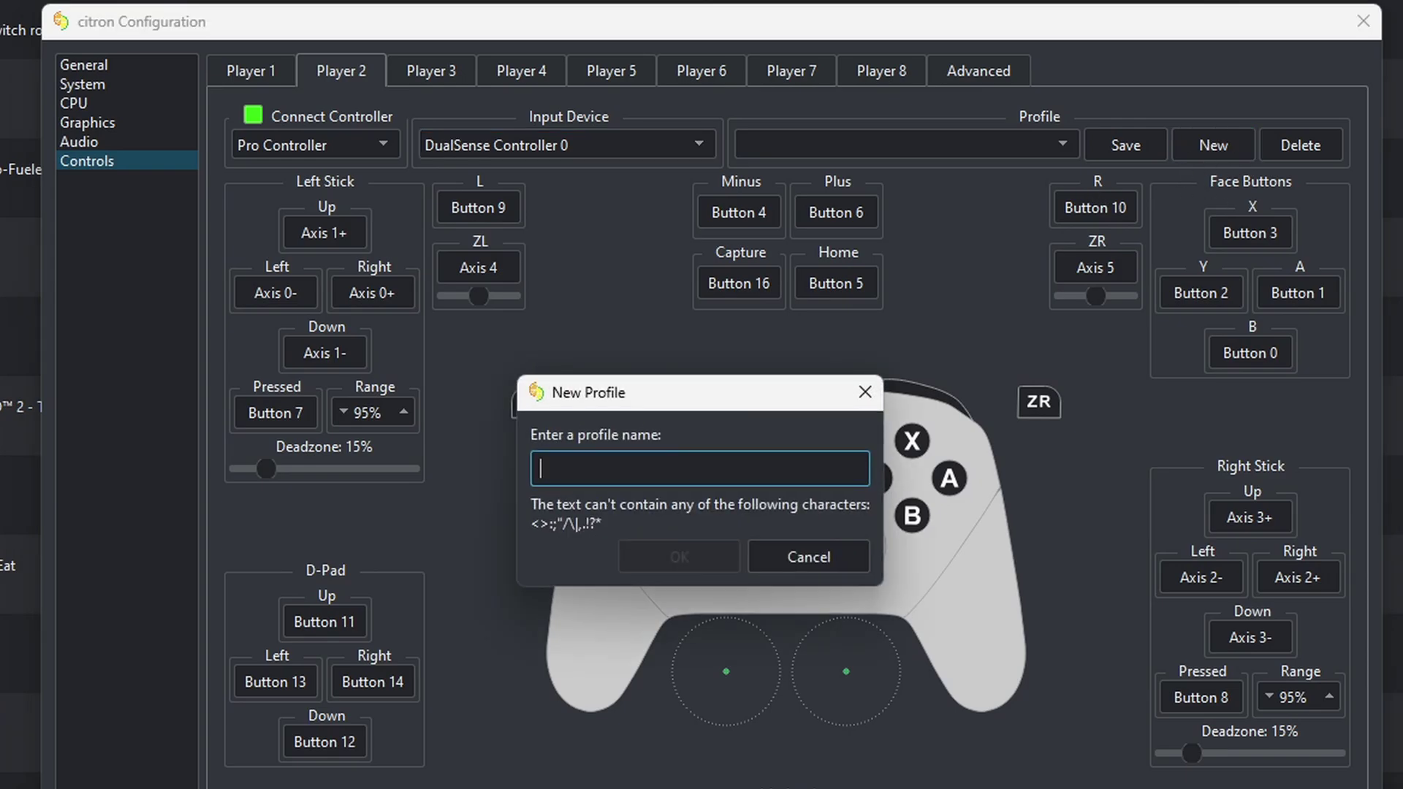
text(P2)
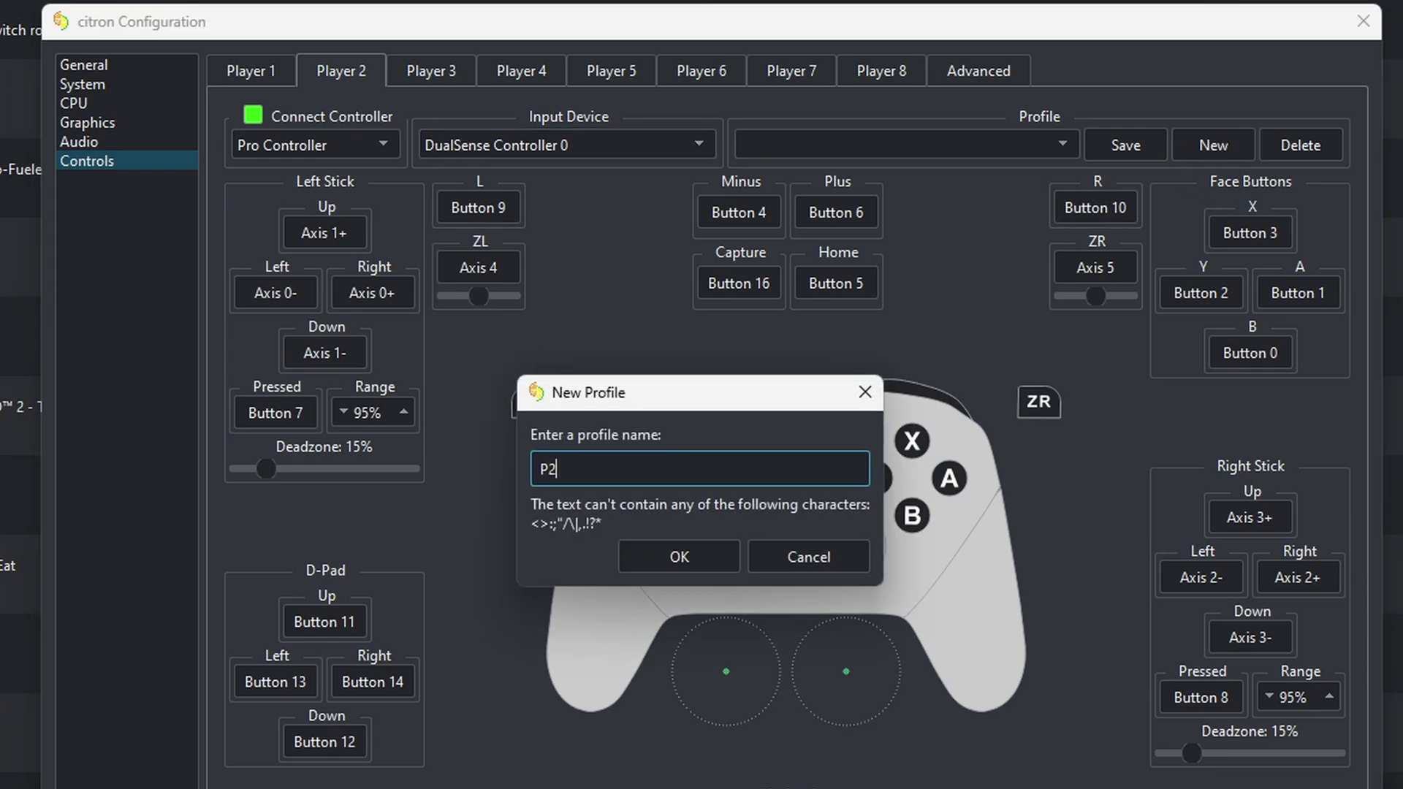
click(710, 553)
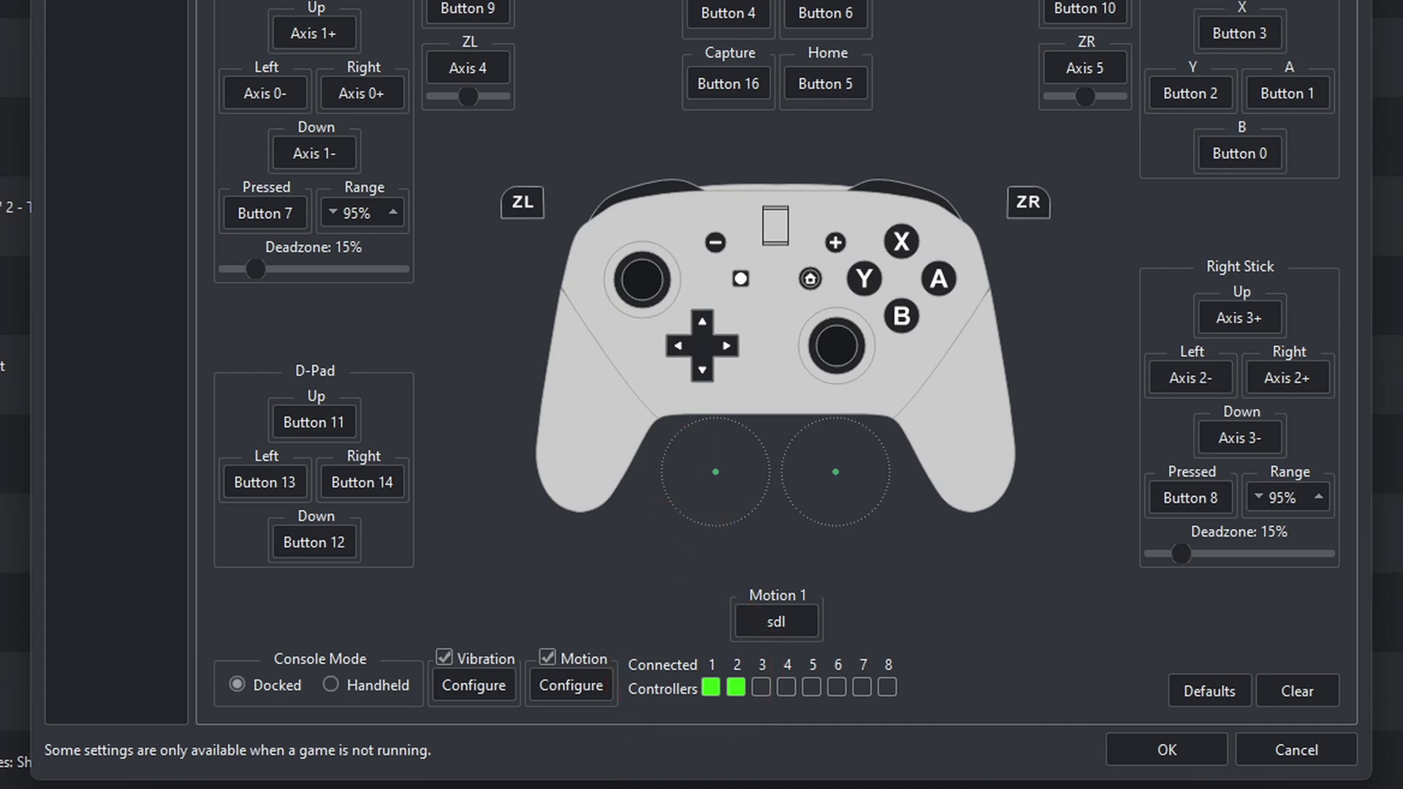
click(1167, 749)
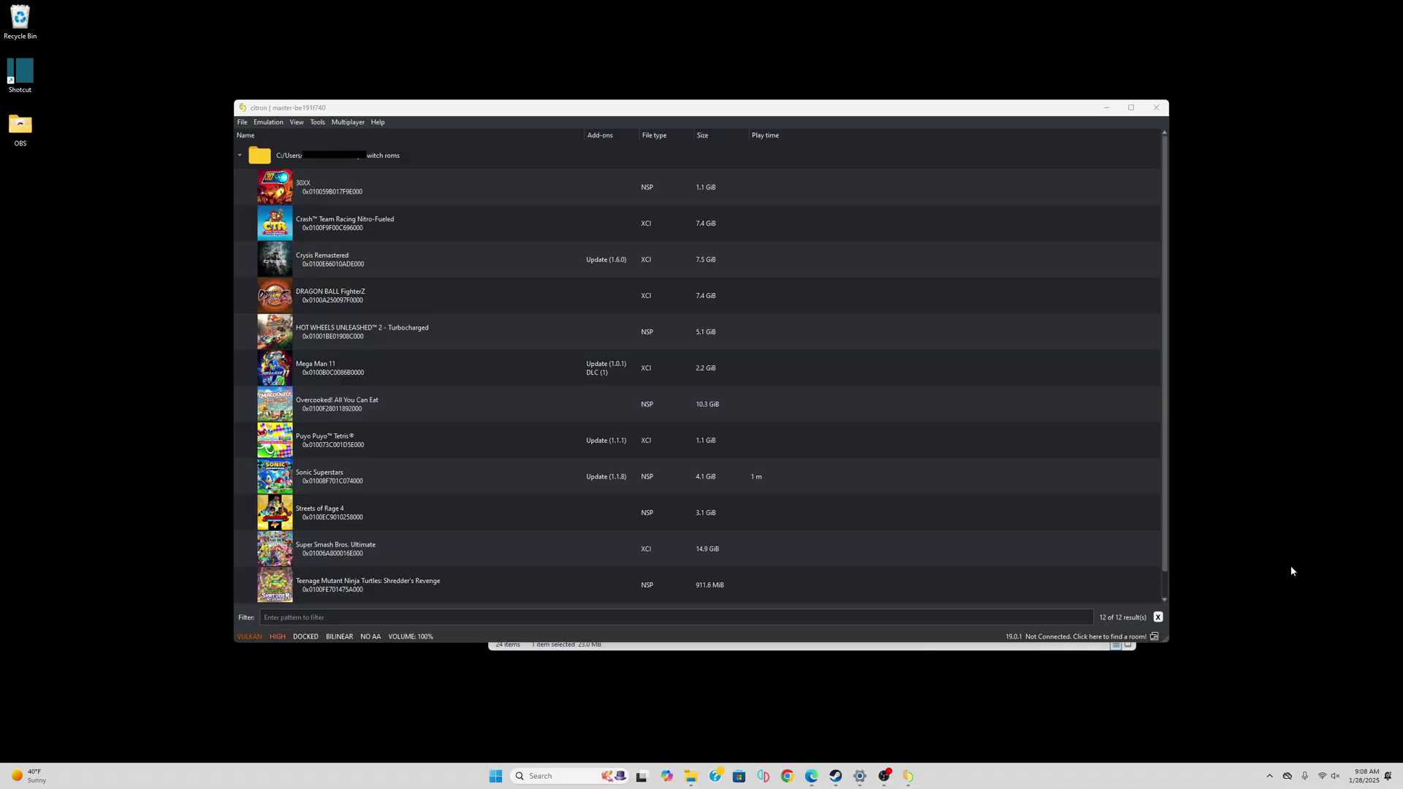
Step: Launch Sonic Superstars from the game list and play it in fullscreen
click(340, 474)
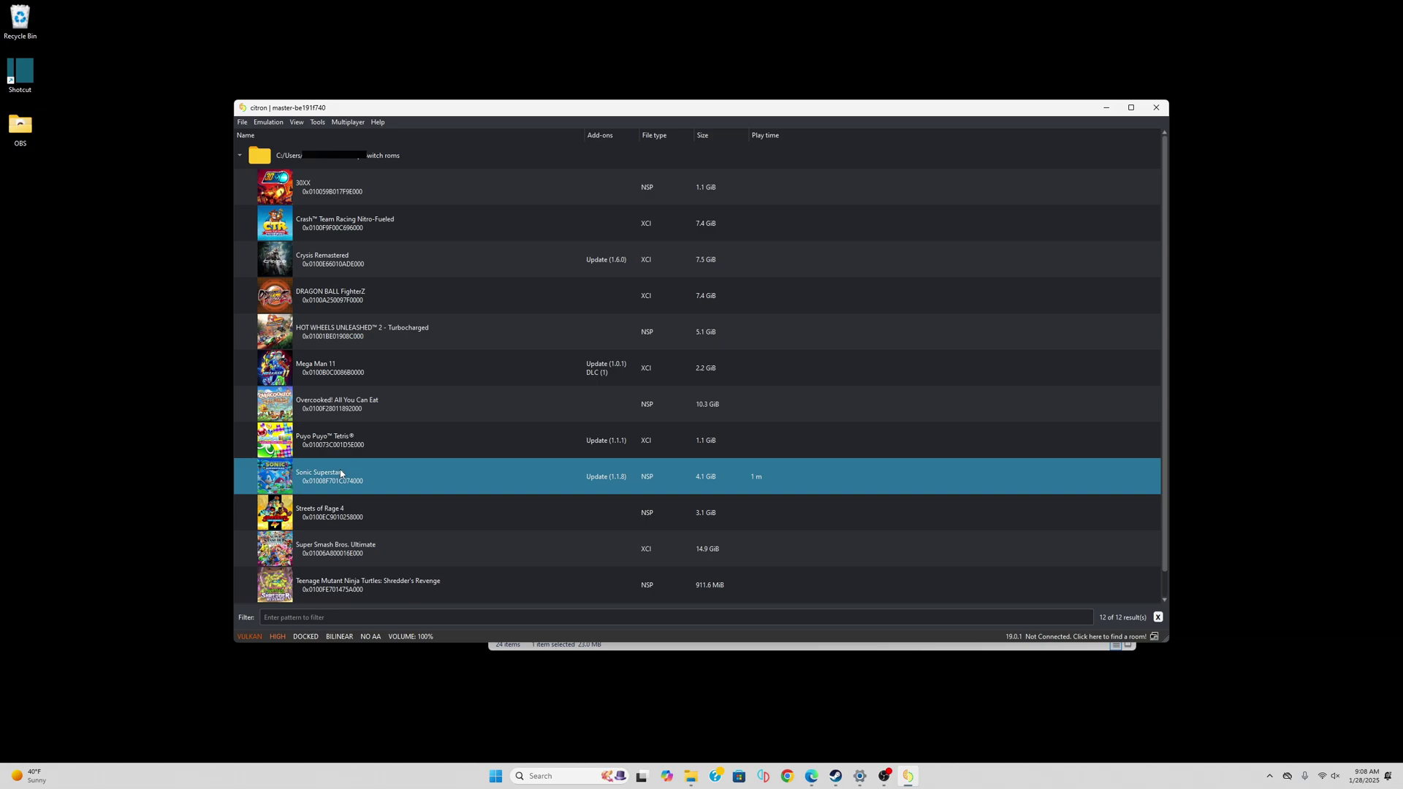
double_click(340, 475)
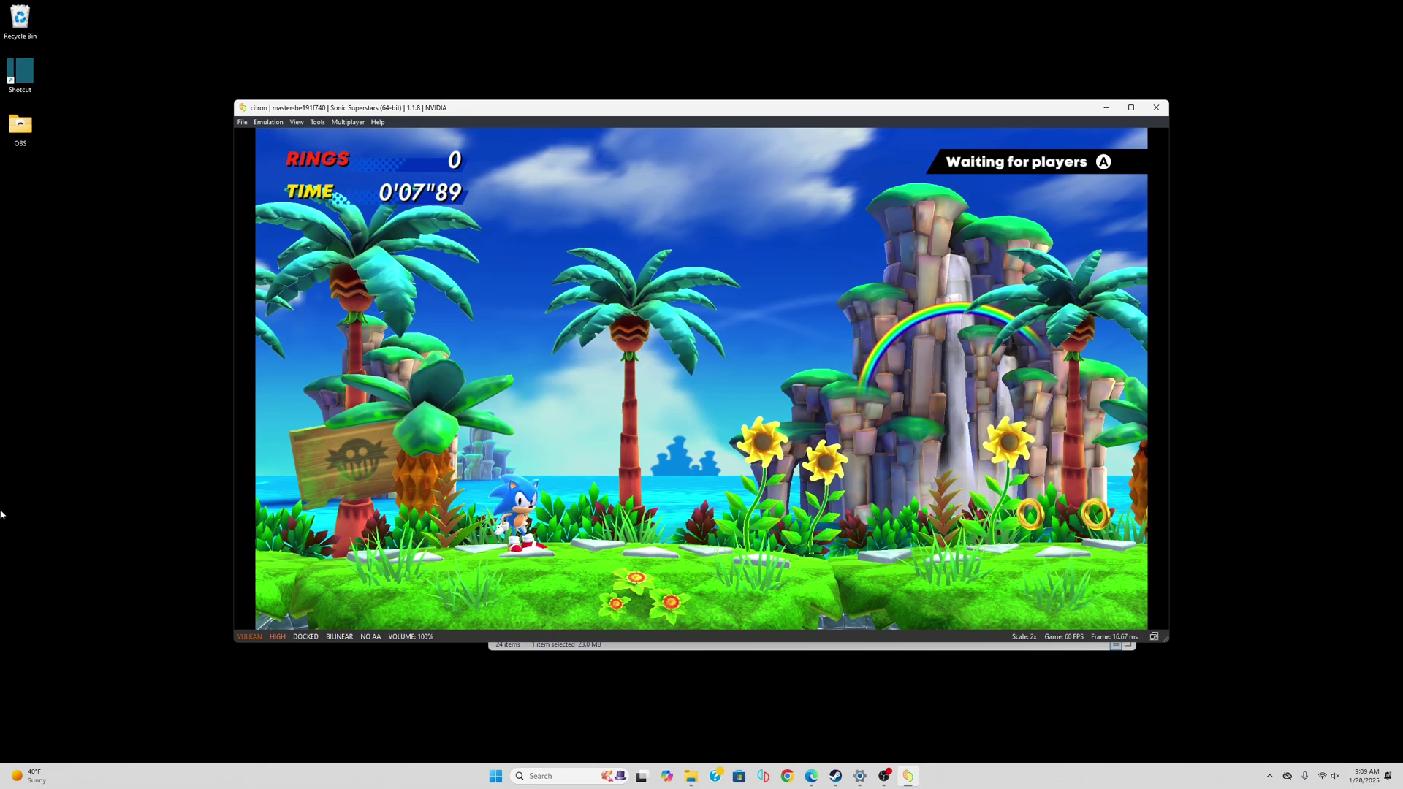
key(F11)
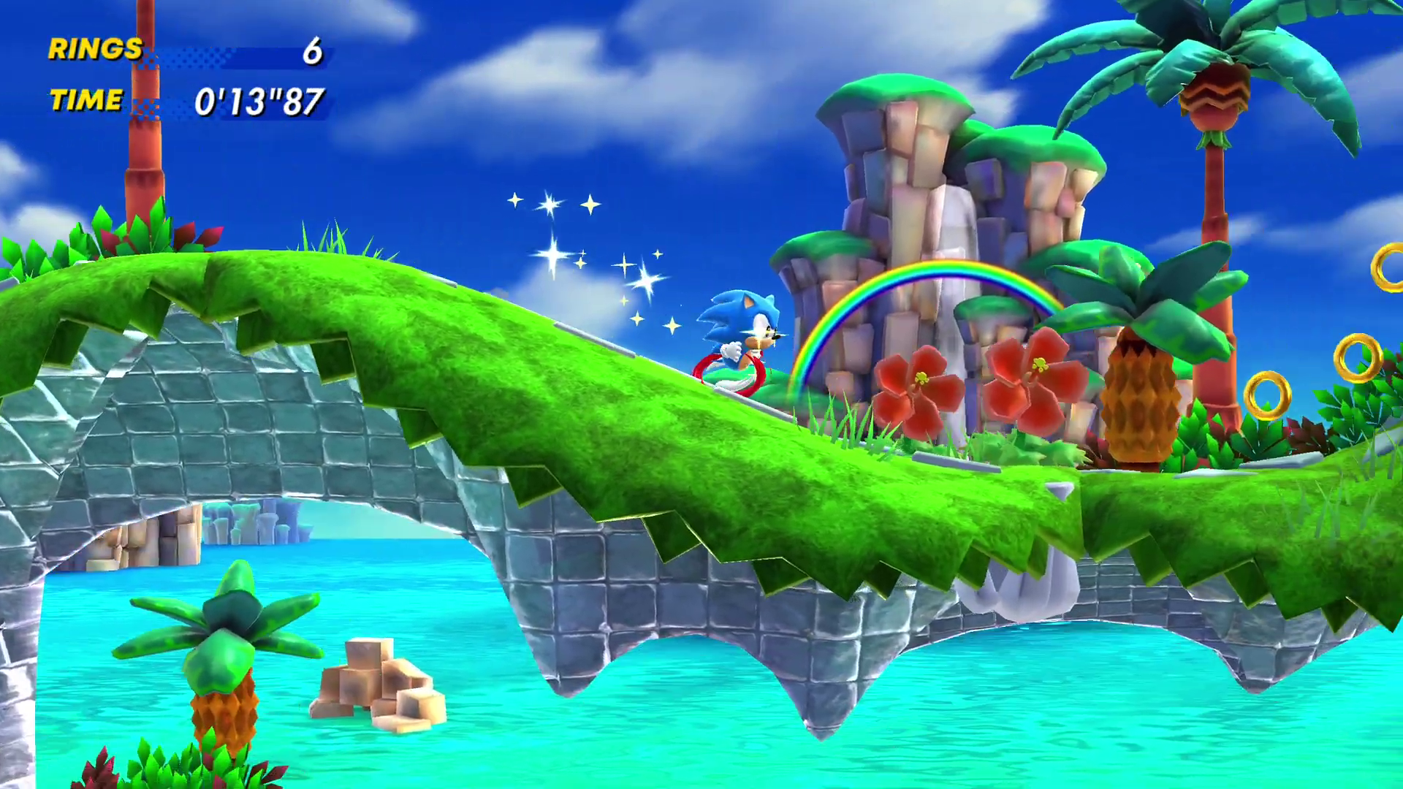
key(space)
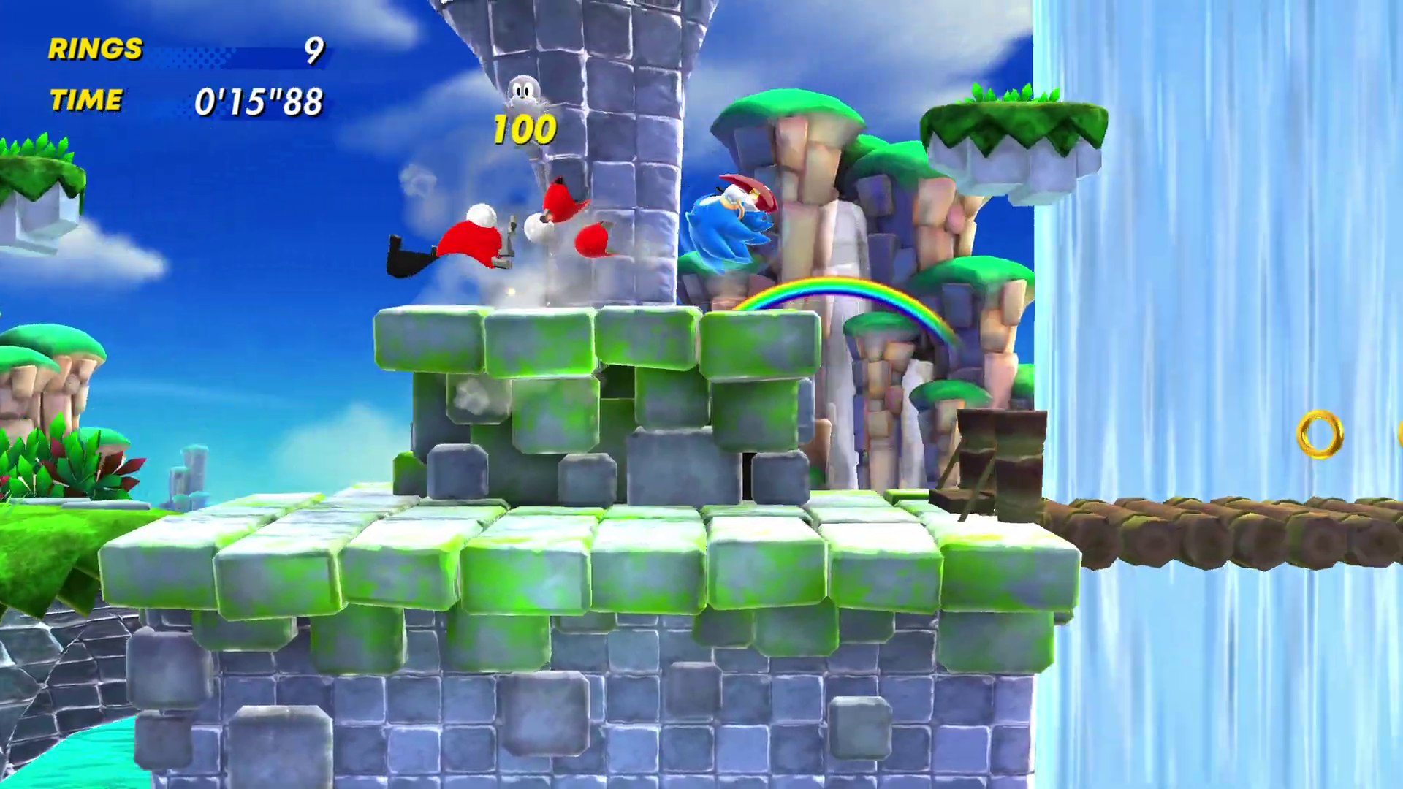